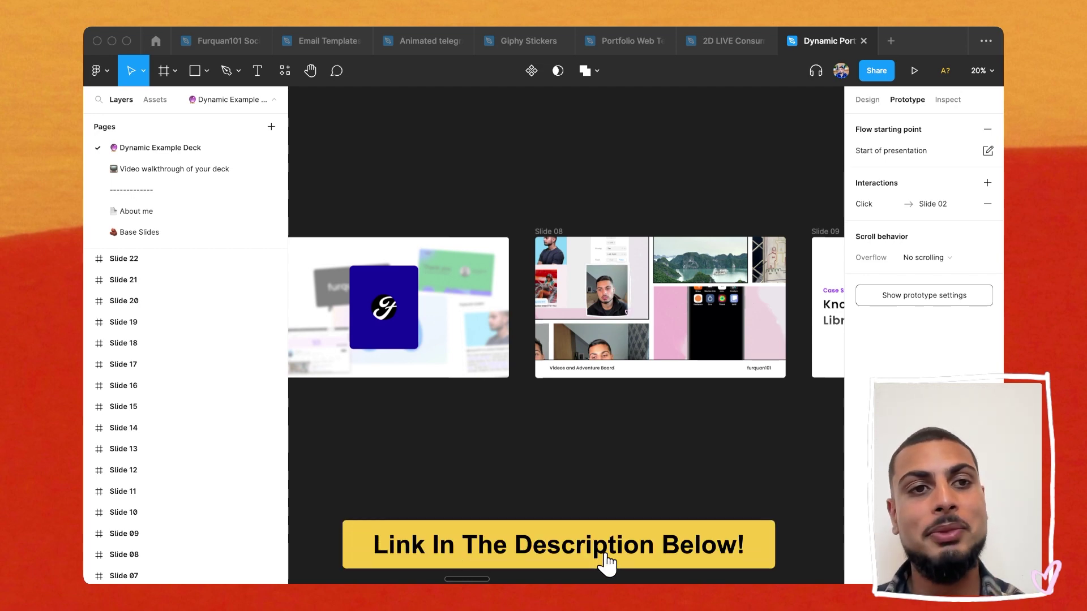
Look through the slides of the Dynamic Example Deck page, from the Meta logo slides to the Knowledge Library case study
scroll(565, 309, left, 10)
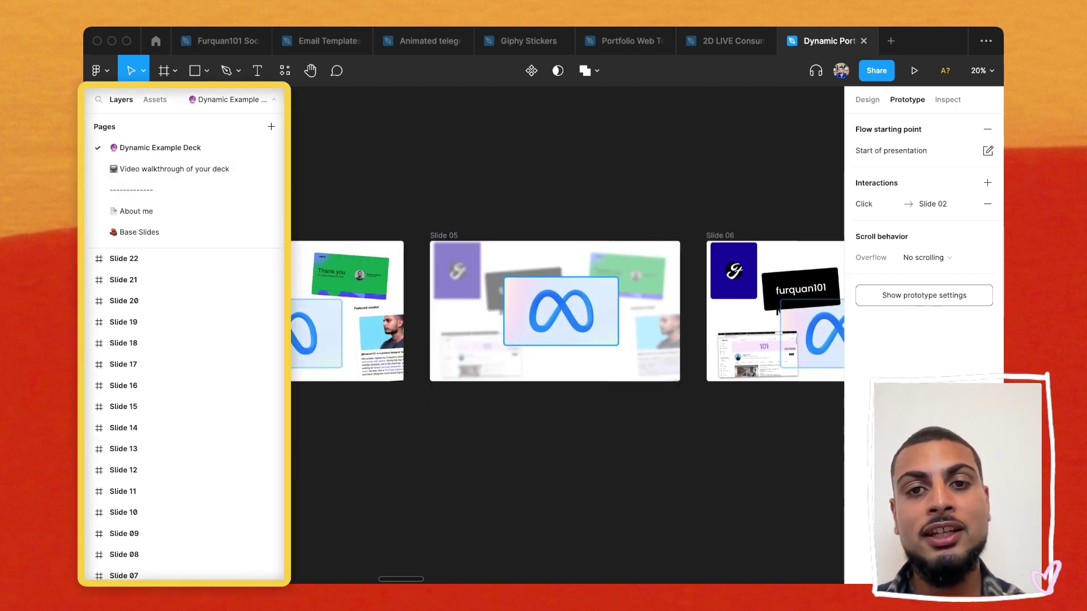
scroll(560, 310, right, 6)
scroll(453, 329, up, 3)
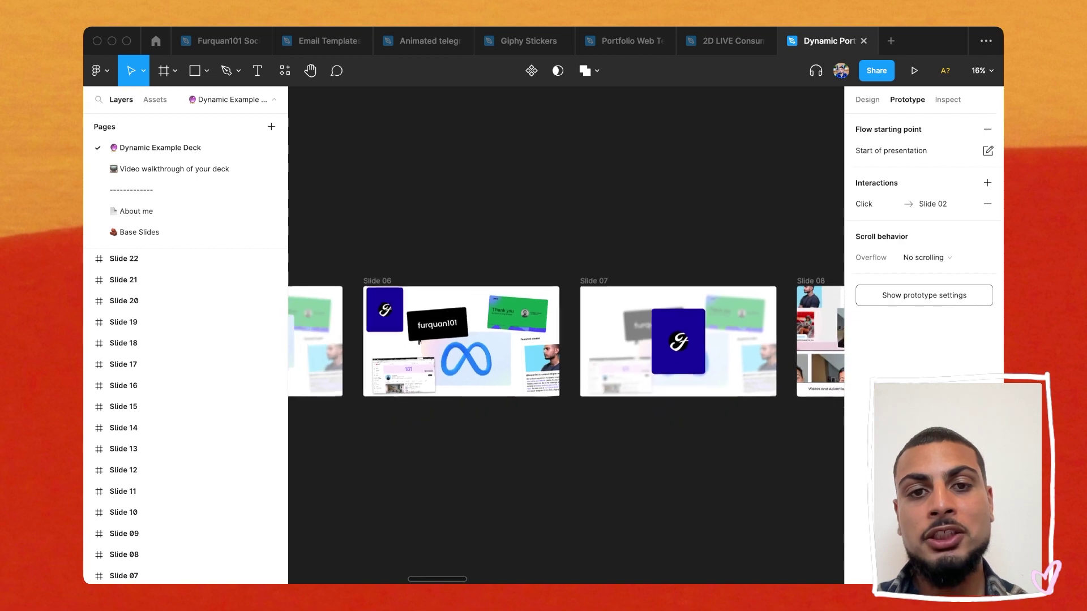
scroll(518, 334, down, 3)
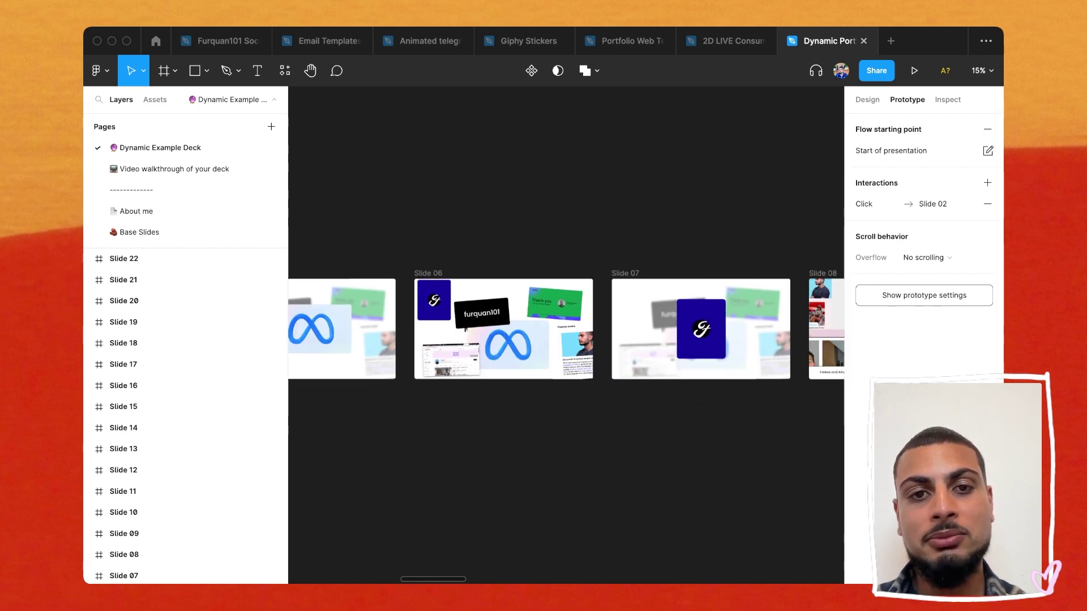
scroll(543, 345, right, 4)
scroll(544, 356, up, 2)
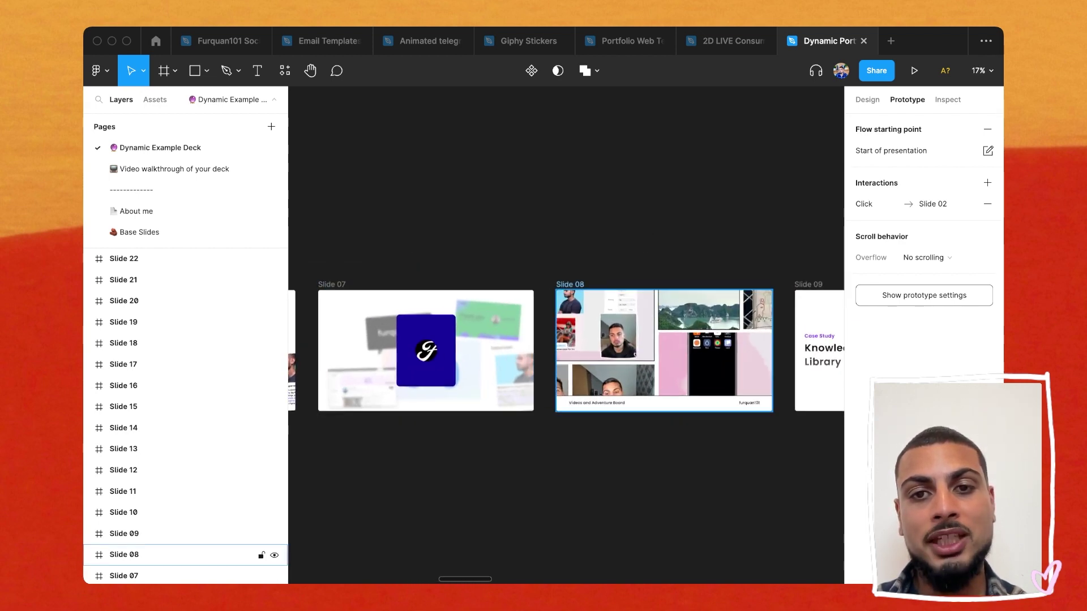
scroll(566, 350, right, 3)
scroll(566, 350, right, 6)
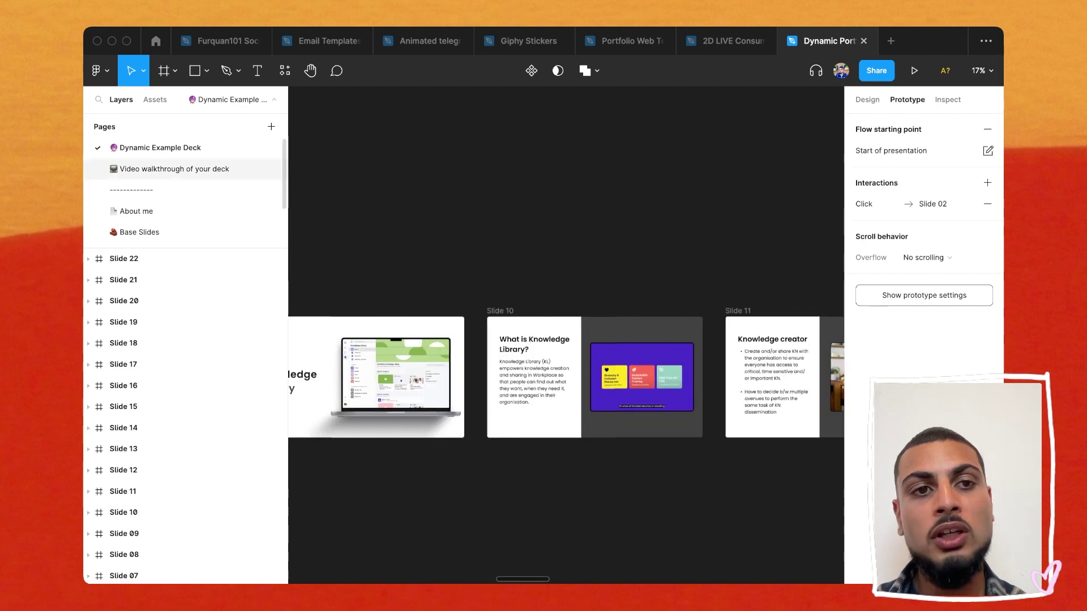
Open the "Video walkthrough of your deck" page and examine its linked Intro slides with the circular presenter videos
click(169, 168)
scroll(566, 351, left, 1)
scroll(566, 350, down, 1)
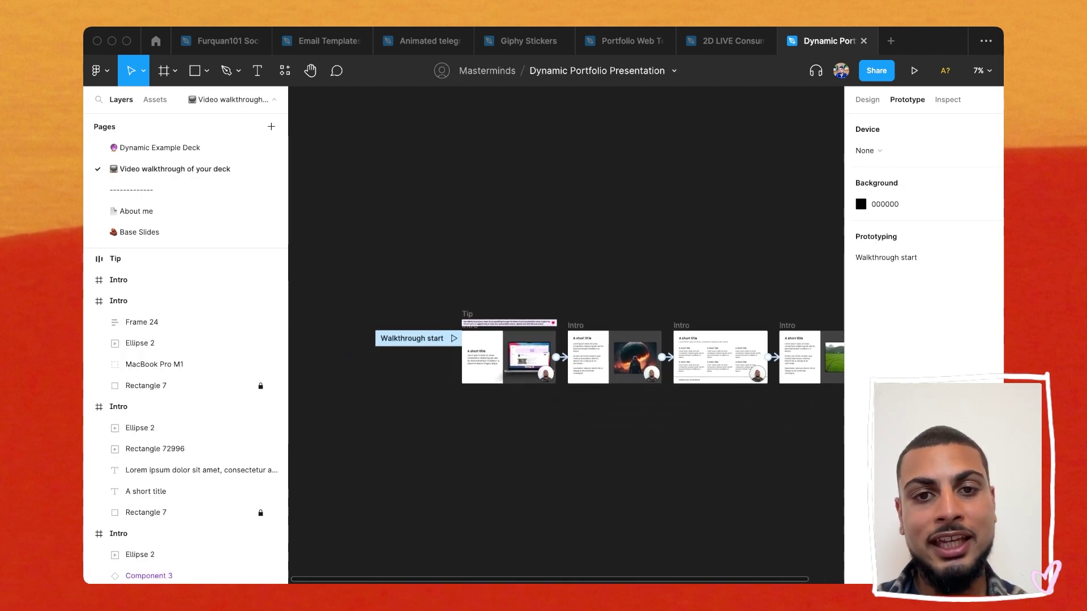
scroll(484, 386, up, 4)
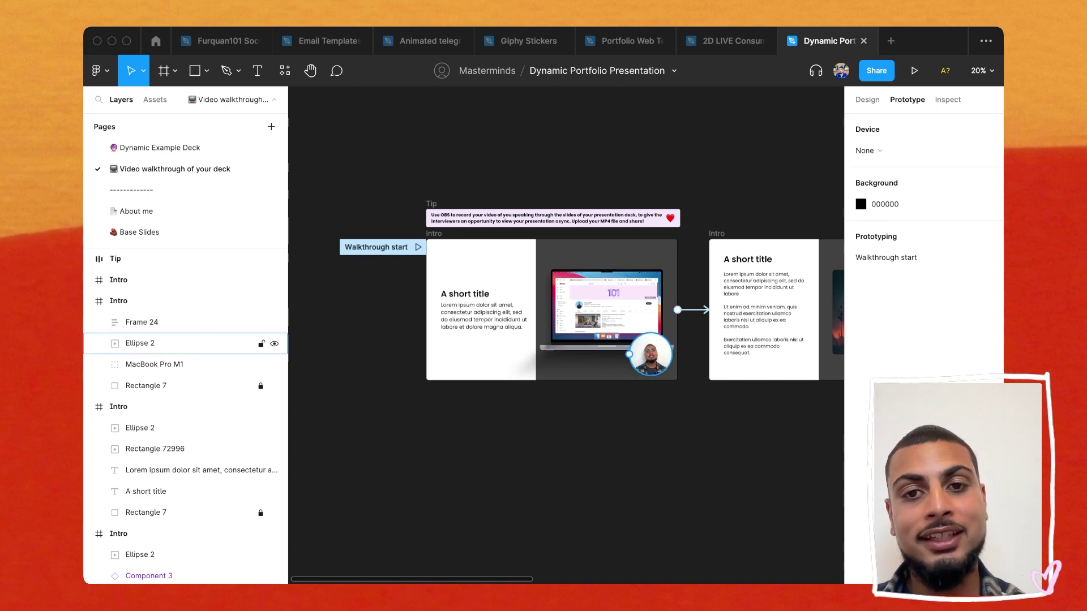
scroll(635, 360, up, 3)
scroll(566, 334, right, 2)
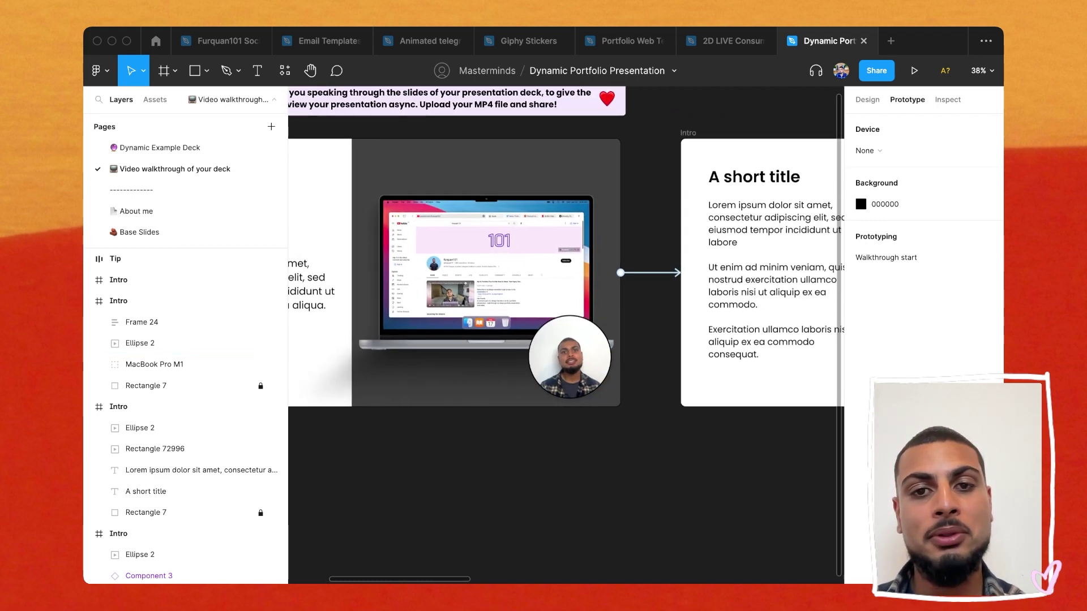
scroll(566, 334, down, 2)
scroll(566, 334, right, 5)
scroll(566, 334, right, 1)
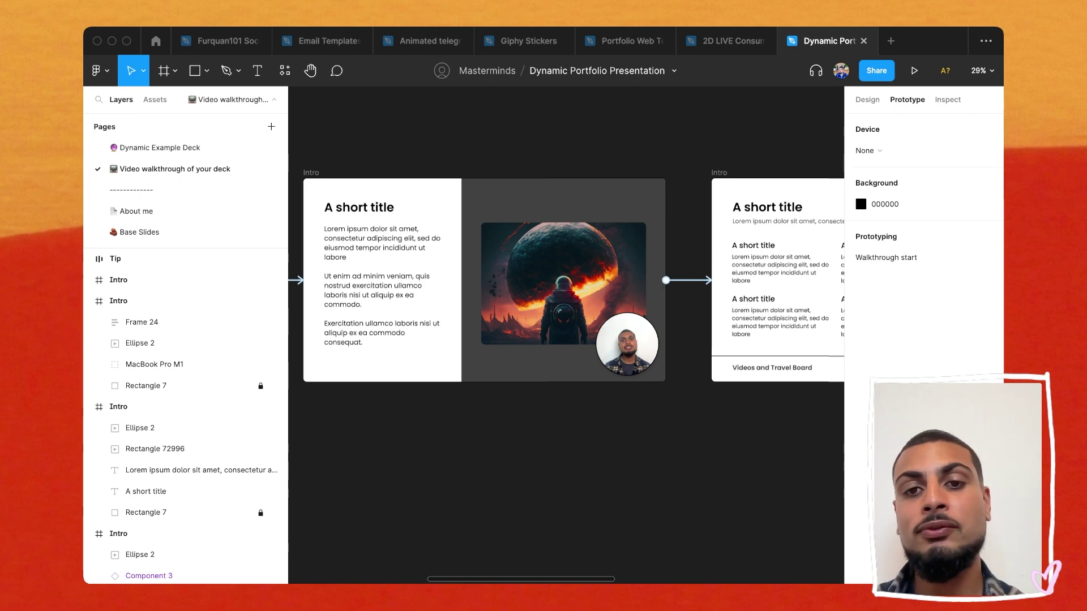
scroll(568, 317, down, 2)
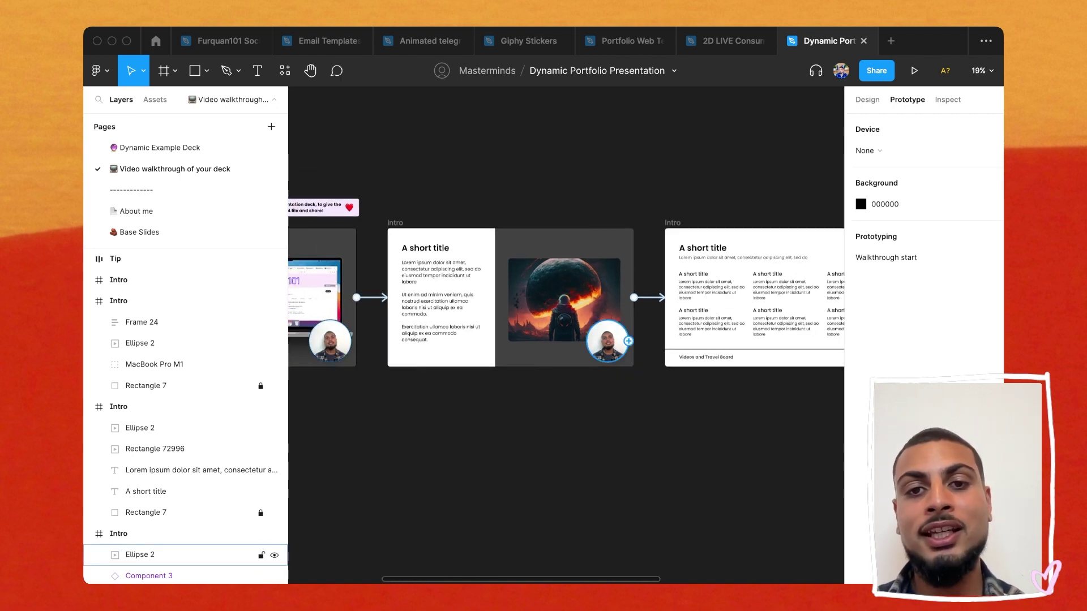
scroll(621, 335, up, 2)
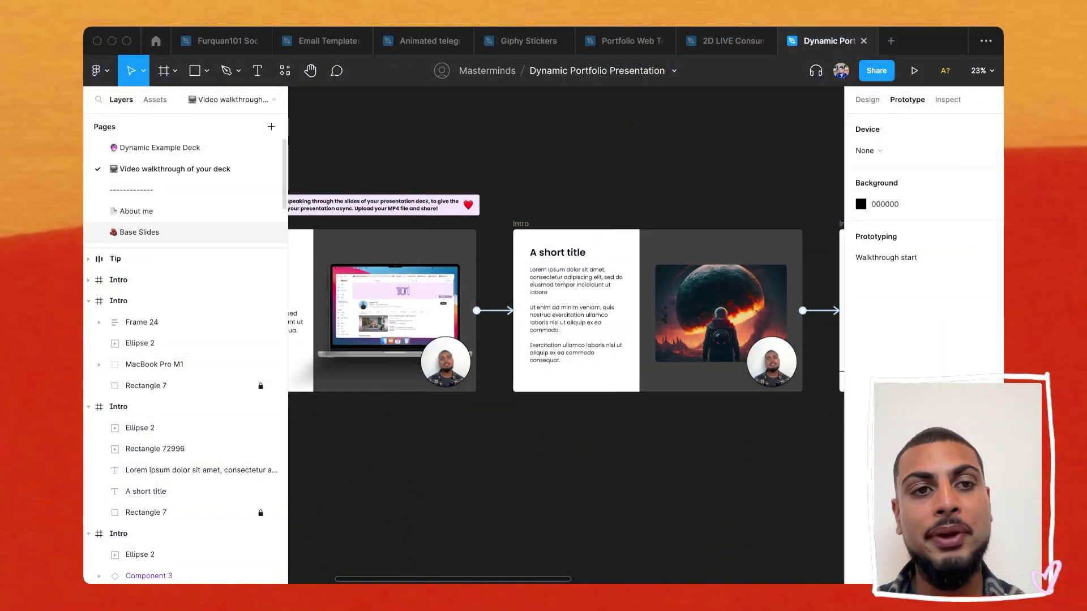
Open the Base Slides page and look through its slide layouts, from the logo collage to the text and device mockup slides
click(139, 232)
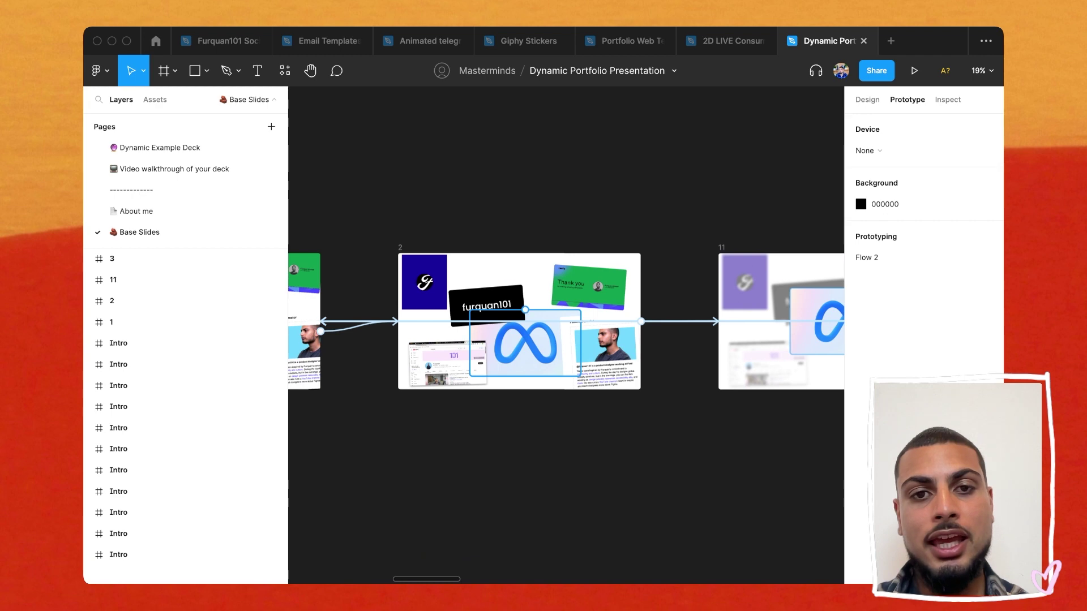
scroll(566, 335, right, 12)
scroll(566, 335, down, 2)
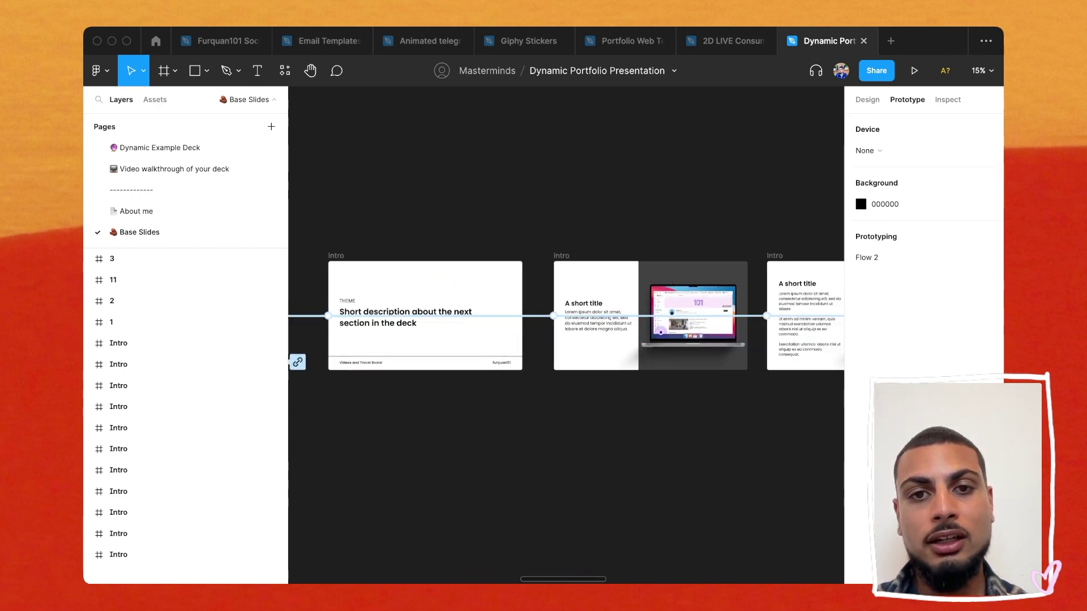
scroll(671, 327, up, 5)
scroll(670, 327, right, 7)
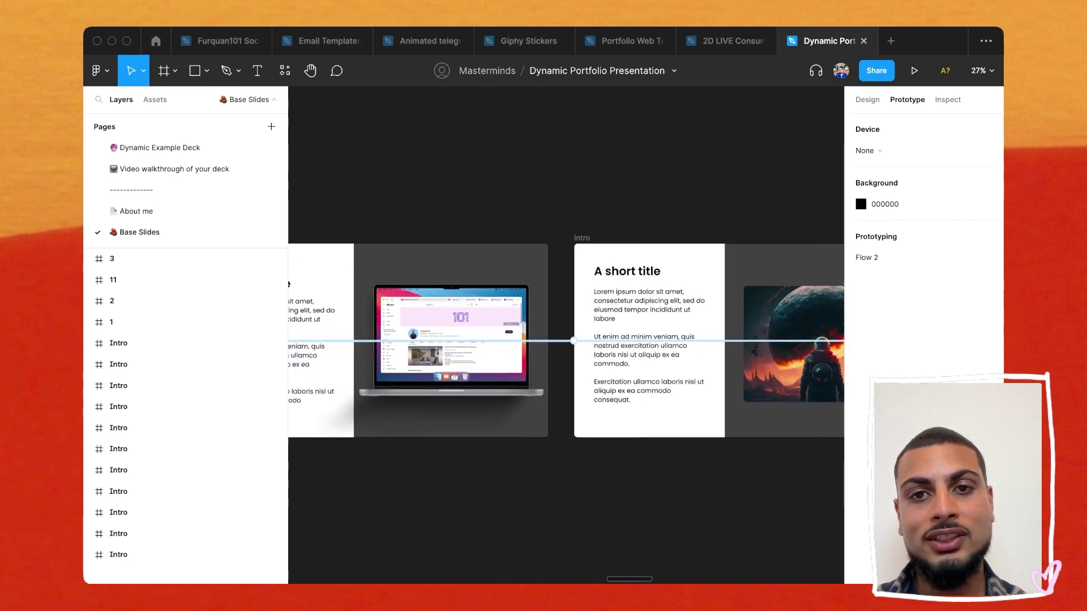
scroll(566, 334, down, 3)
scroll(566, 334, right, 8)
scroll(566, 334, right, 8)
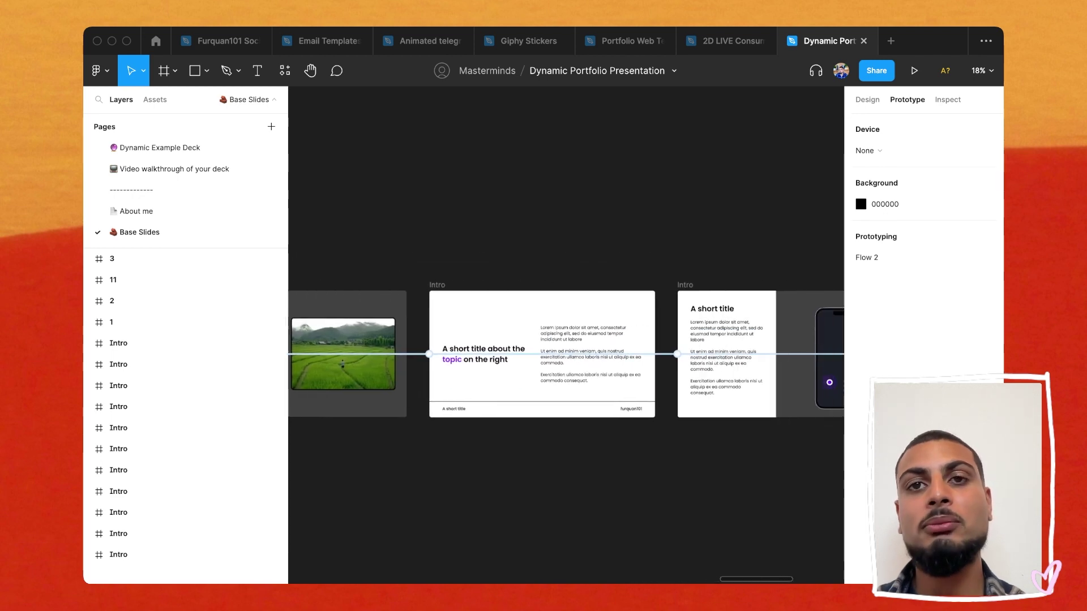
scroll(566, 334, right, 15)
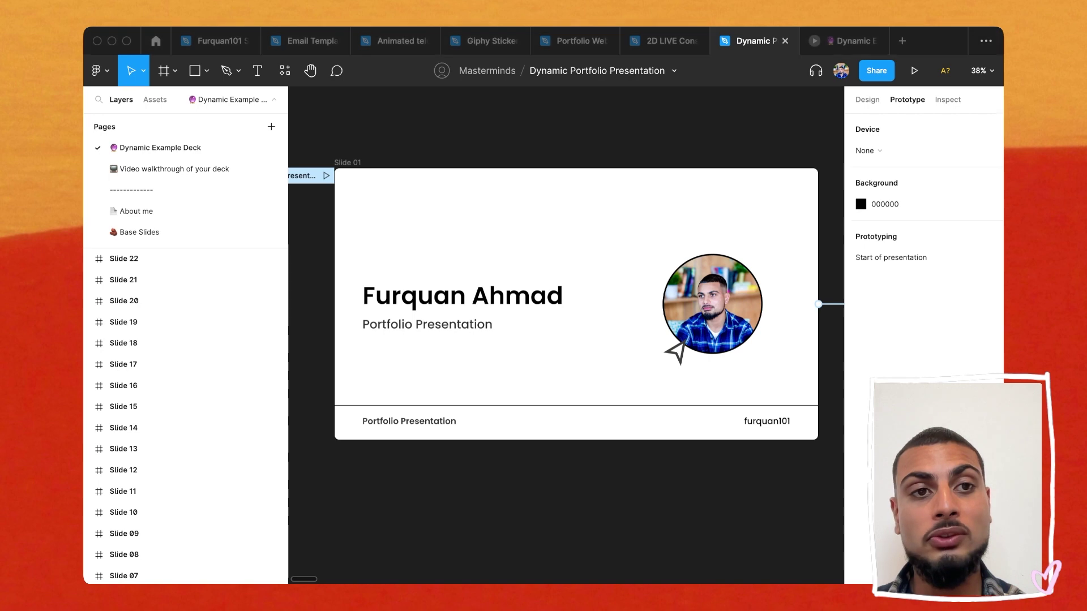
Select the circular profile picture on Slide 01 of the Dynamic Example Deck and go to its main component
click(687, 295)
scroll(686, 295, up, 3)
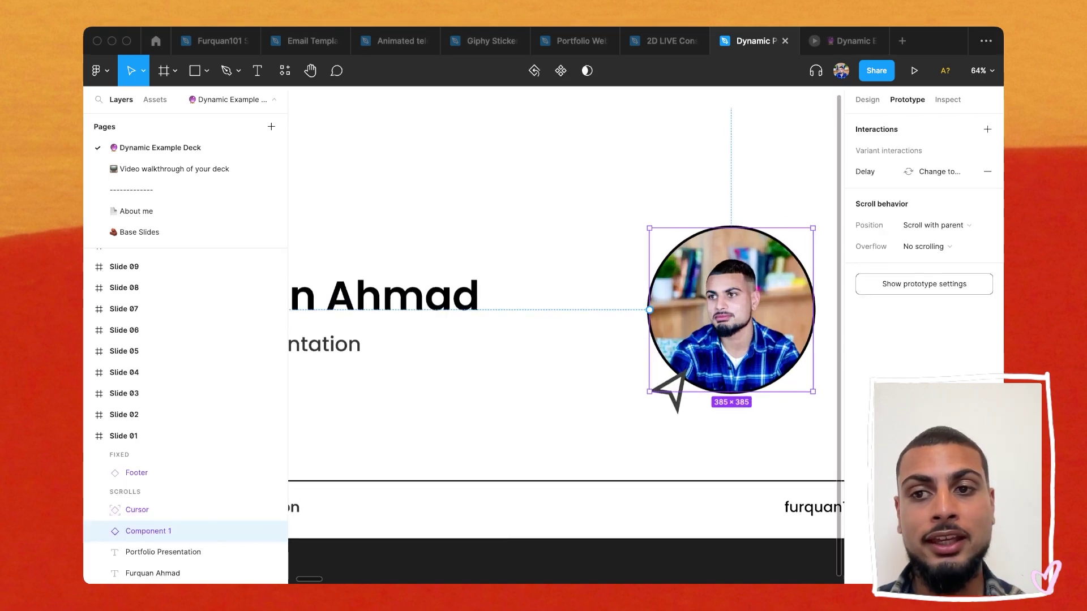
scroll(686, 295, right, 2)
scroll(811, 393, down, 3)
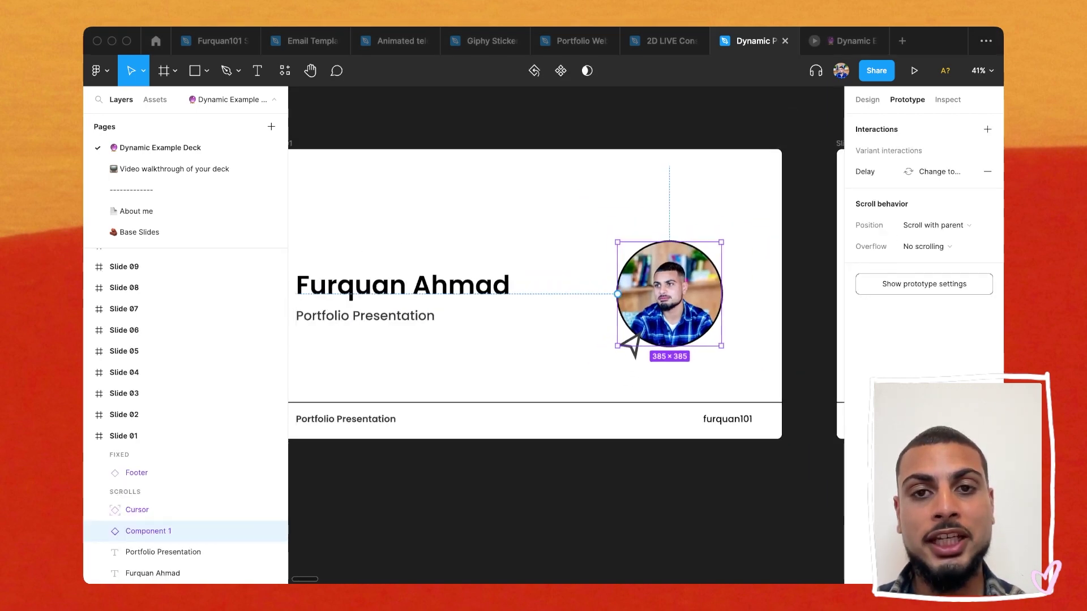
right_click(767, 318)
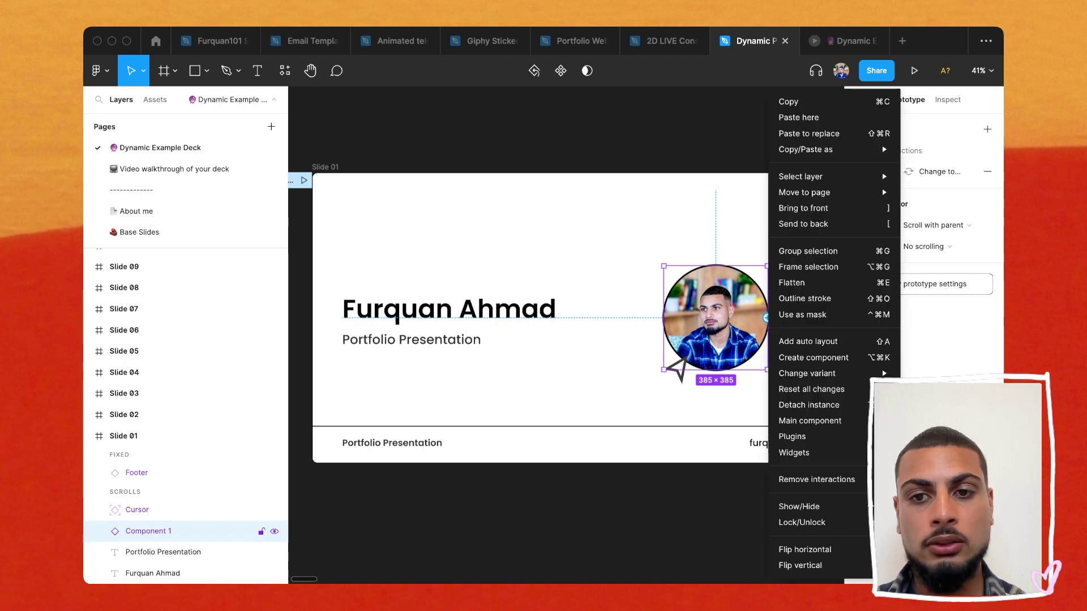
mouse_move(809, 421)
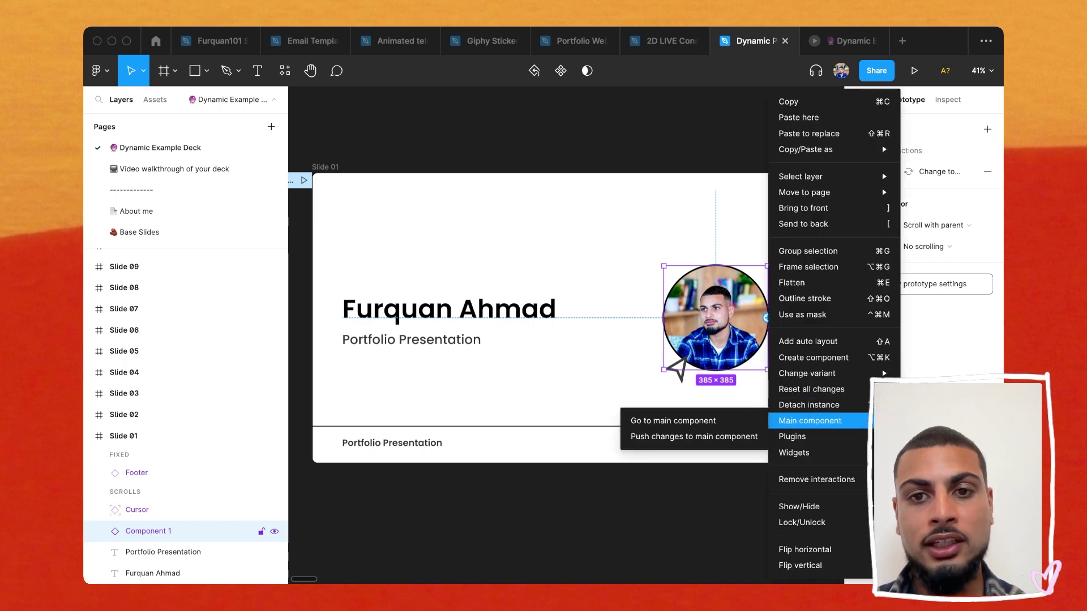
click(672, 421)
scroll(667, 311, down, 4)
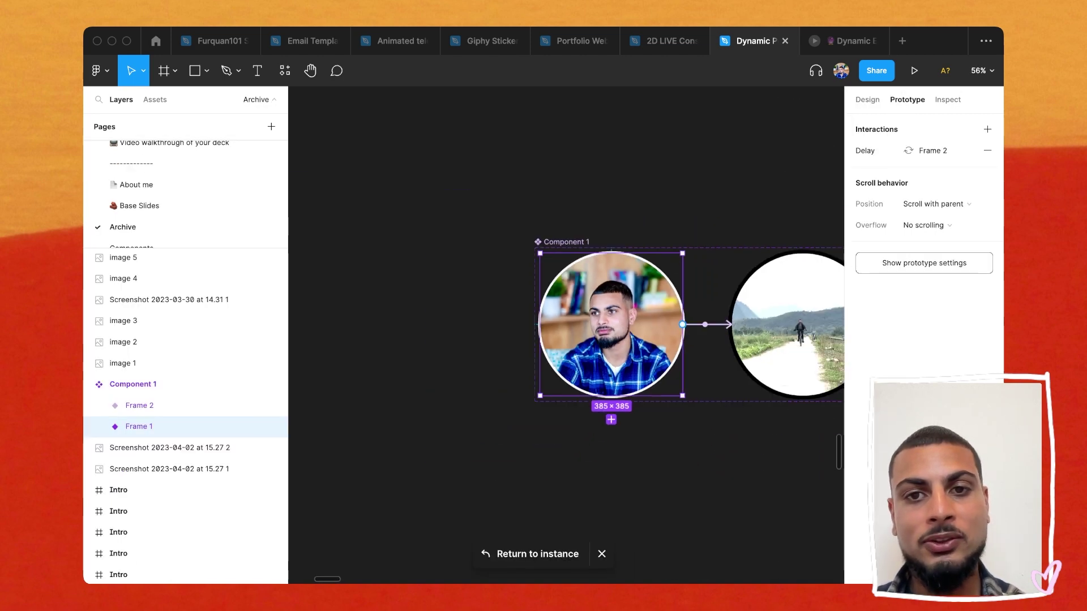
Select Ellipse 1, nested inside the Frame 2 variant of Component 1, and show its design properties
scroll(667, 311, right, 2)
click(687, 339)
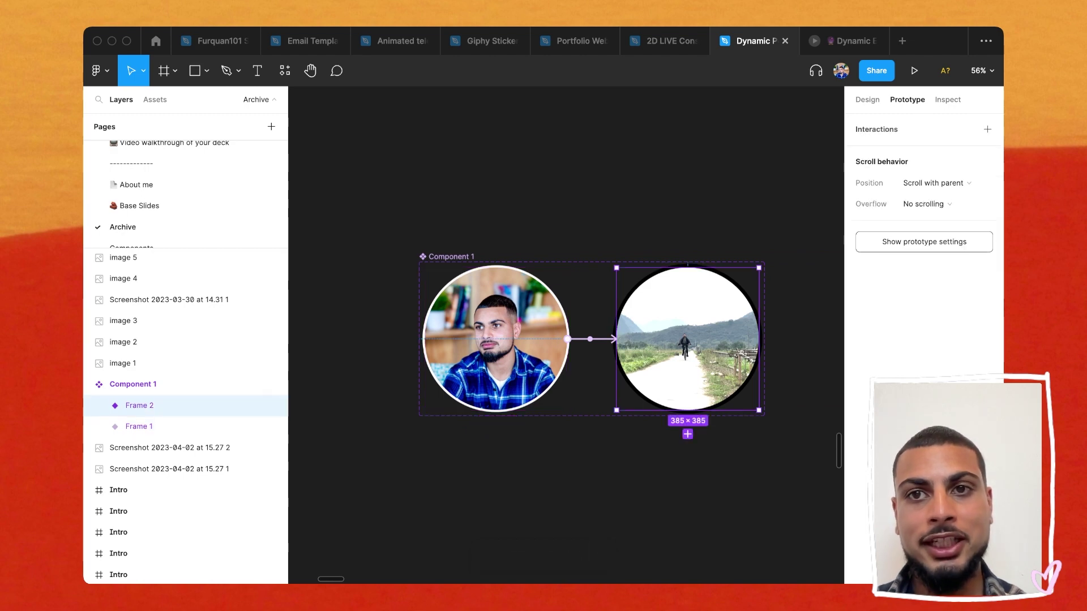
key(shift+e)
double_click(687, 339)
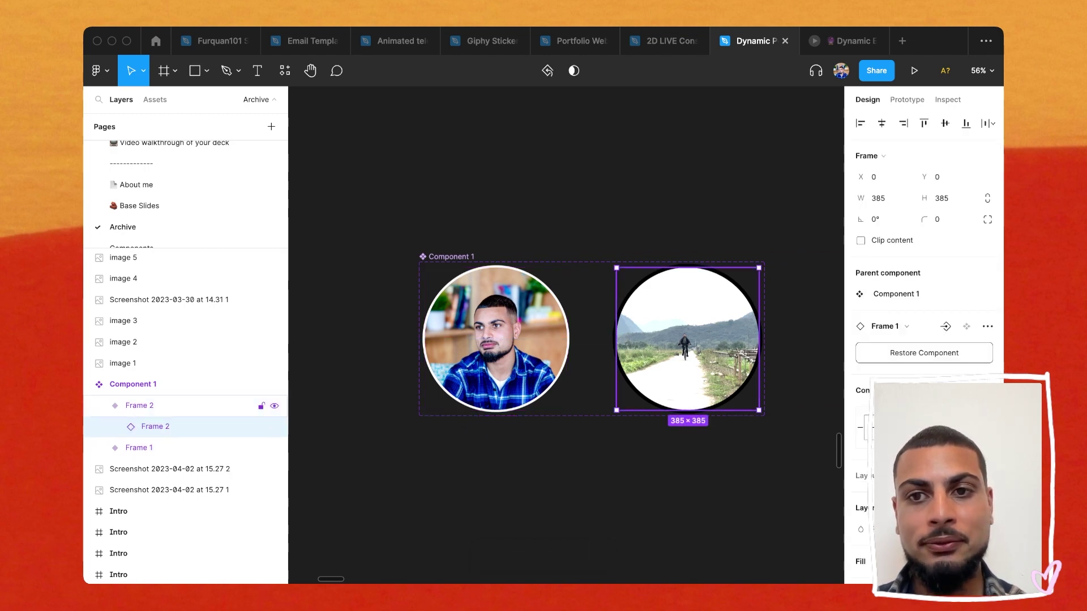
scroll(923, 340, down, 3)
key(Return)
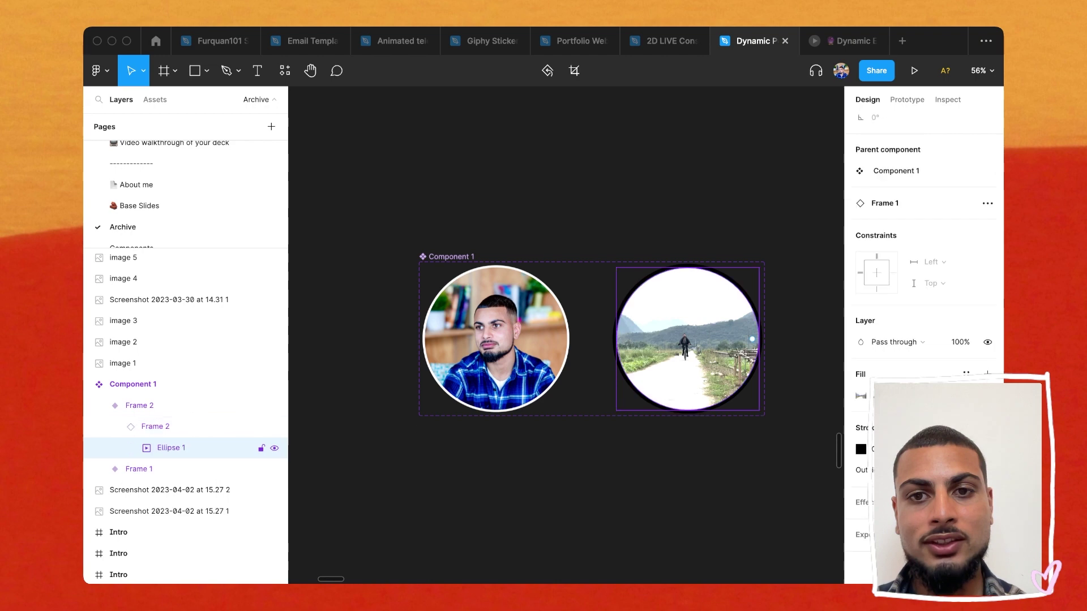
Inspect the ellipse's video fill and its available fill types, then close the fill settings and deselect the ellipse
click(861, 395)
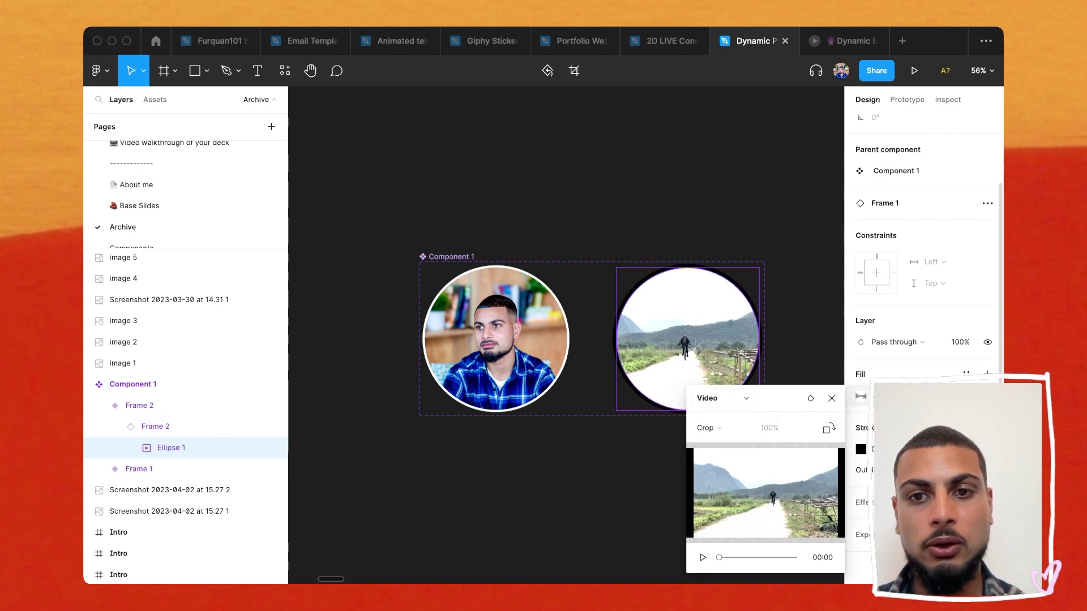
click(722, 398)
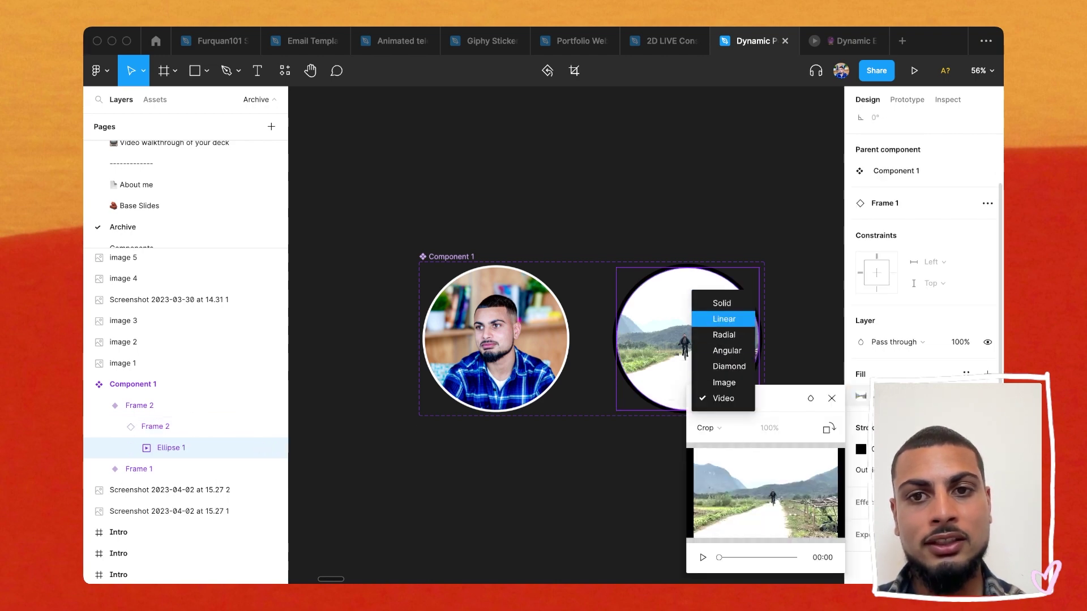
key(Escape)
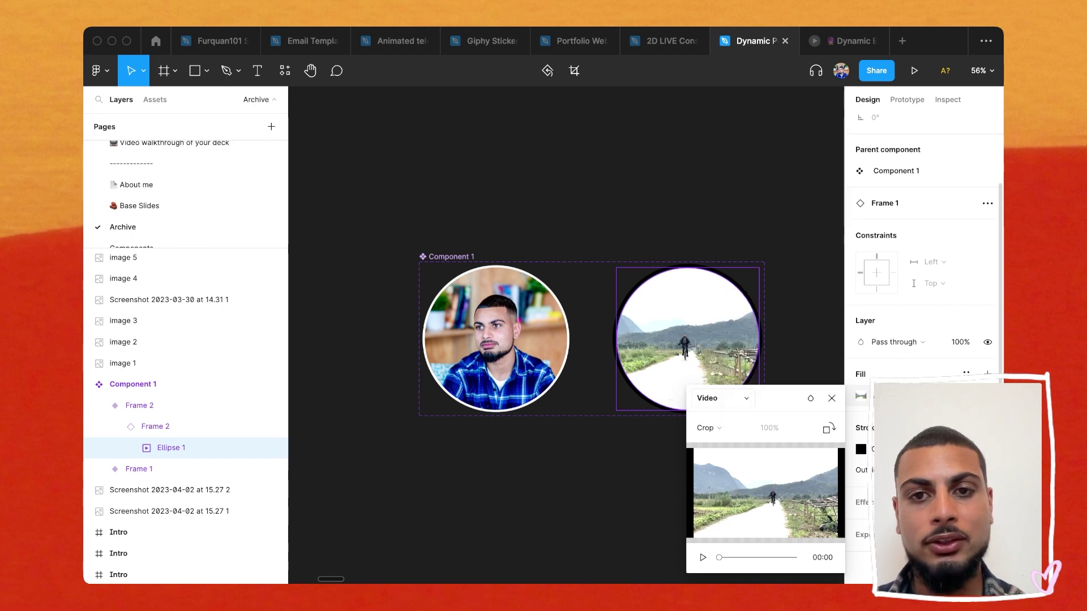
key(Escape)
scroll(181, 170, up, 2)
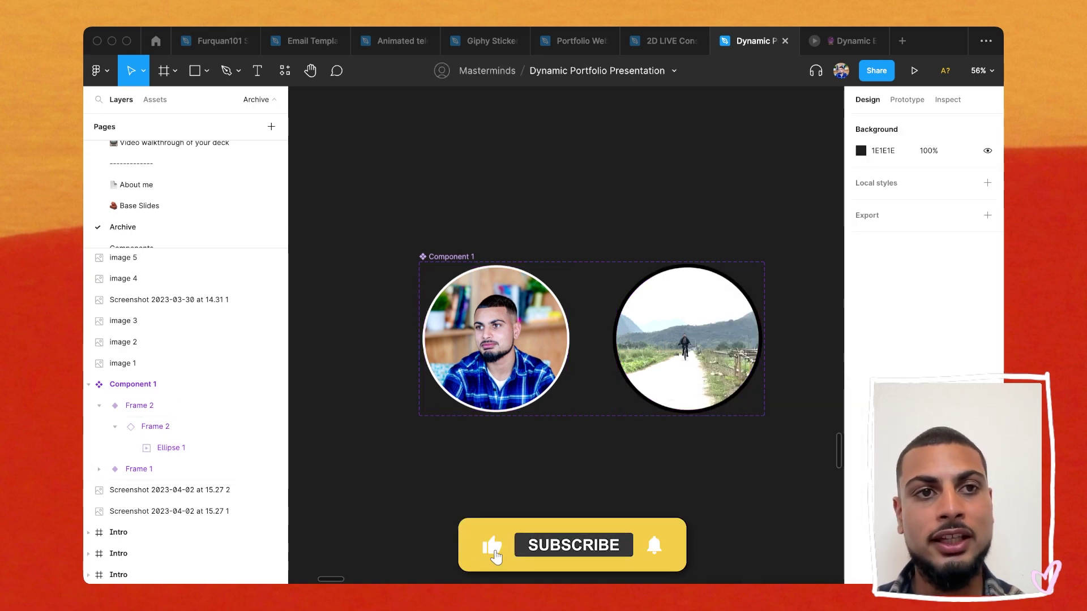
Return to the Dynamic Example Deck page and play its prototype from the title slide through the agenda and My Path To Today collage slides
click(160, 148)
key(Escape)
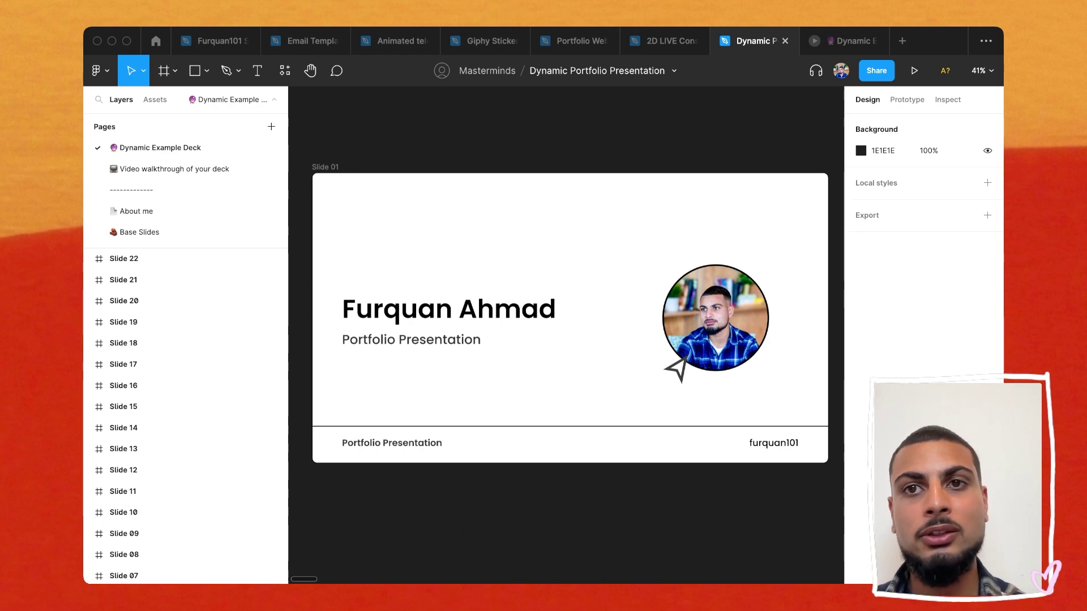
click(844, 41)
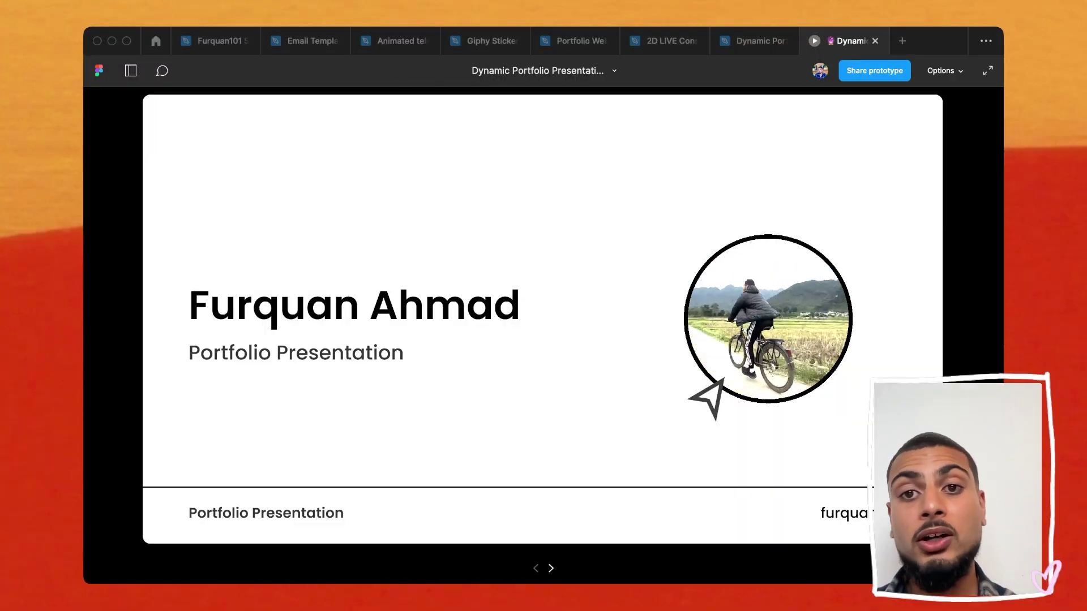
key(Right)
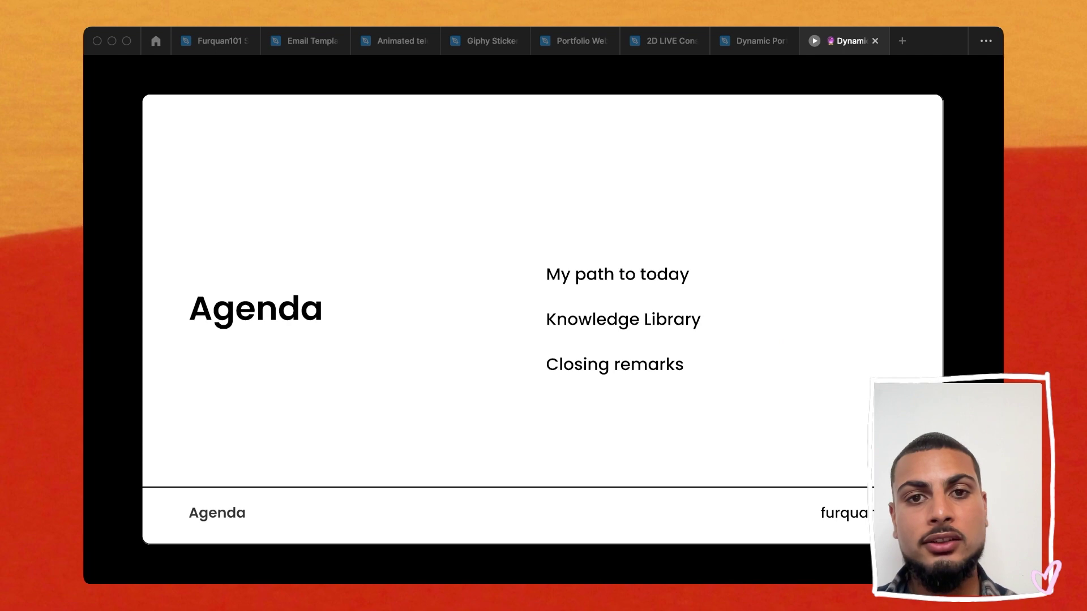
key(Right)
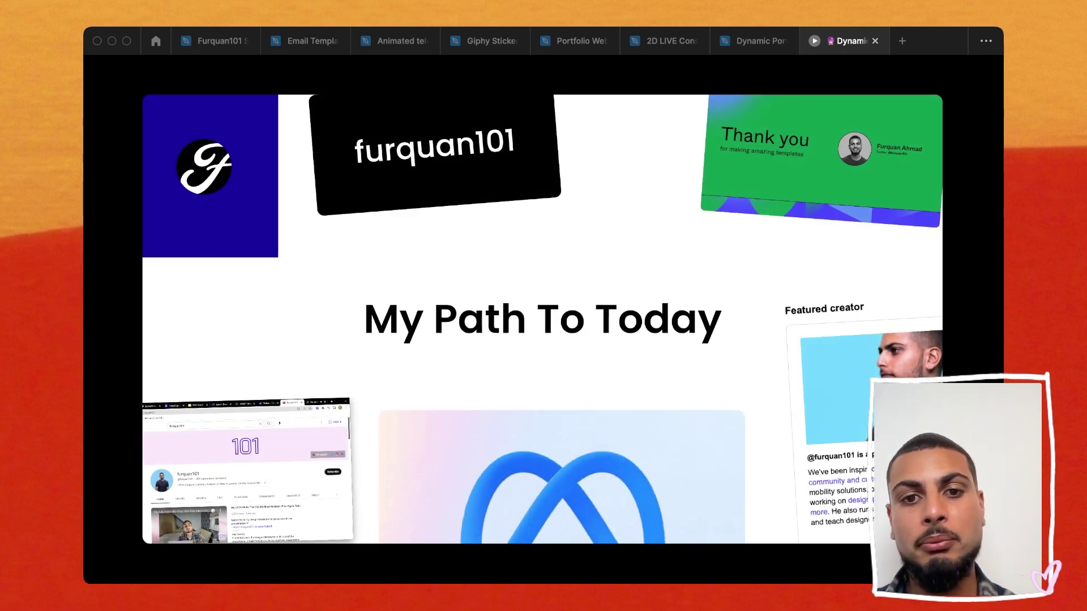
key(Right)
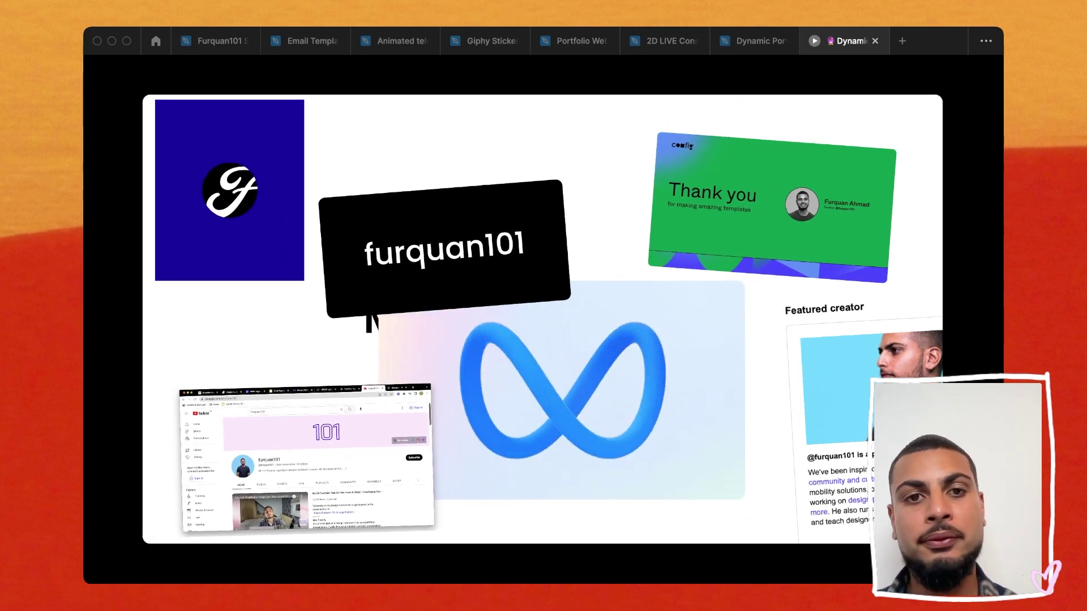
key(Right)
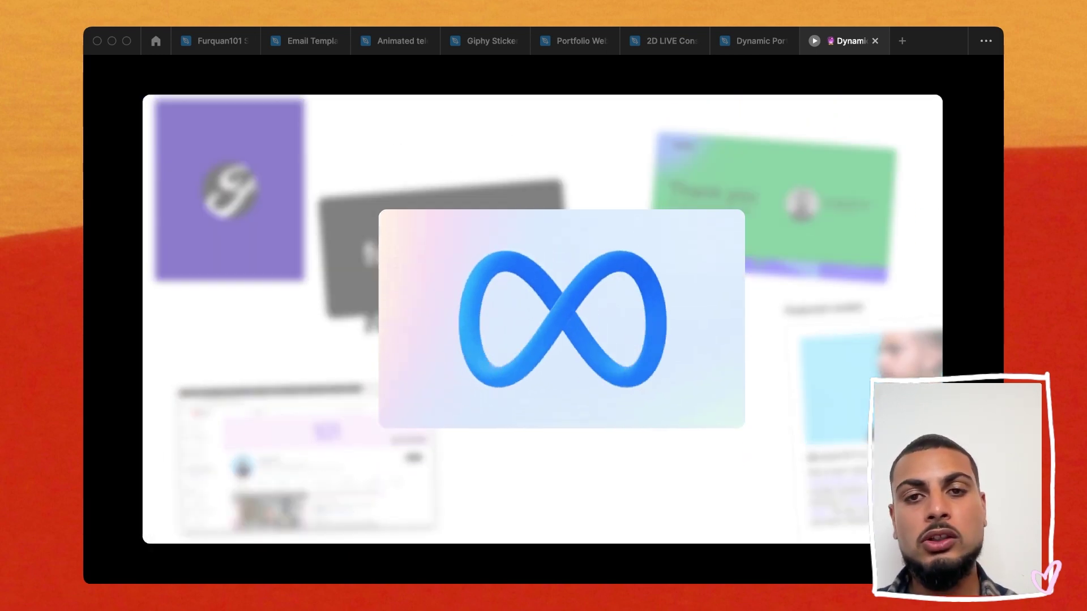
key(Right)
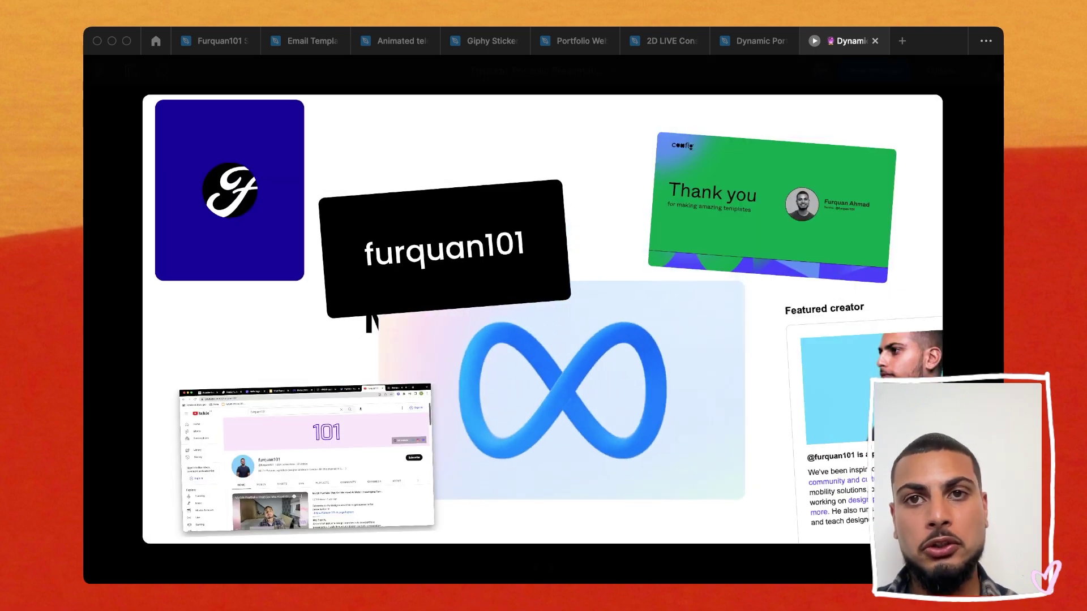
Return to the design file, show the prototype connections, and inspect the interaction from Slide 03 to Slide 04
key(ctrl+shift+Tab)
scroll(566, 335, down, 3)
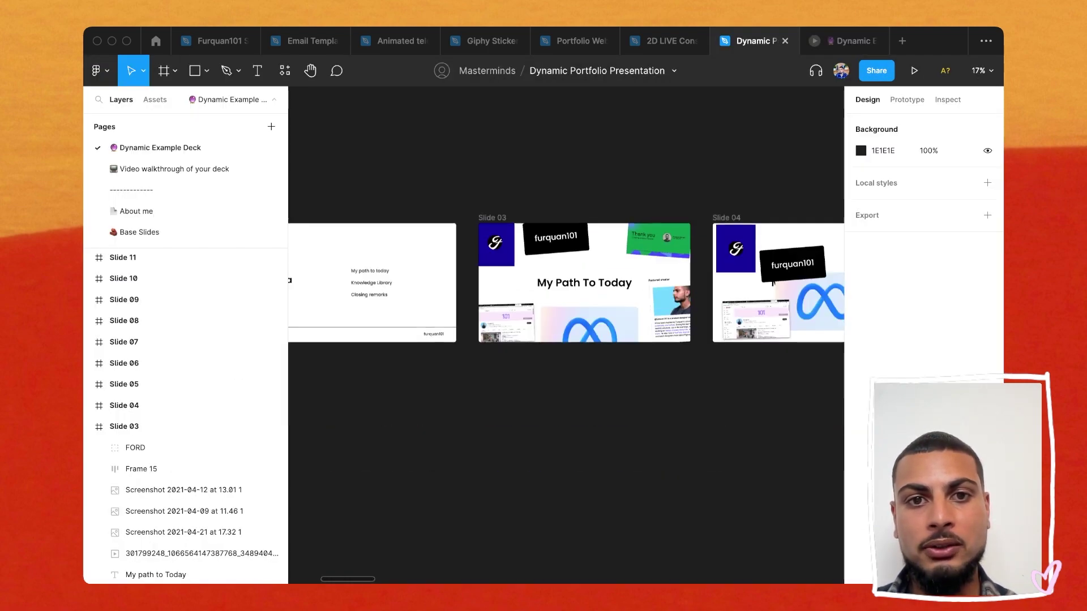
scroll(566, 335, left, 3)
key(shift+e)
scroll(725, 312, right, 3)
scroll(725, 312, up, 1)
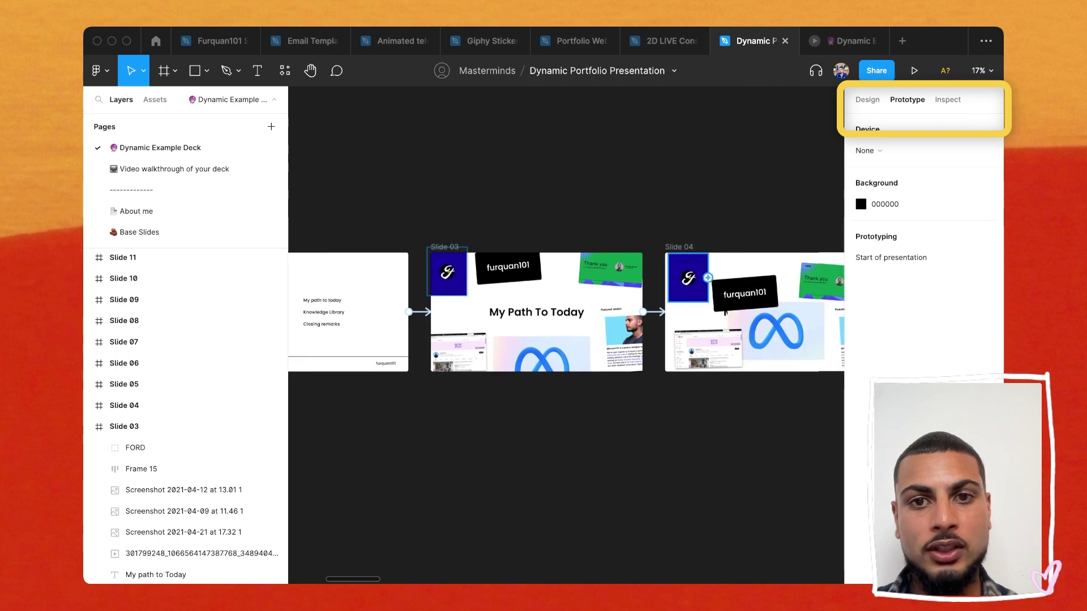
click(654, 312)
scroll(654, 312, up, 3)
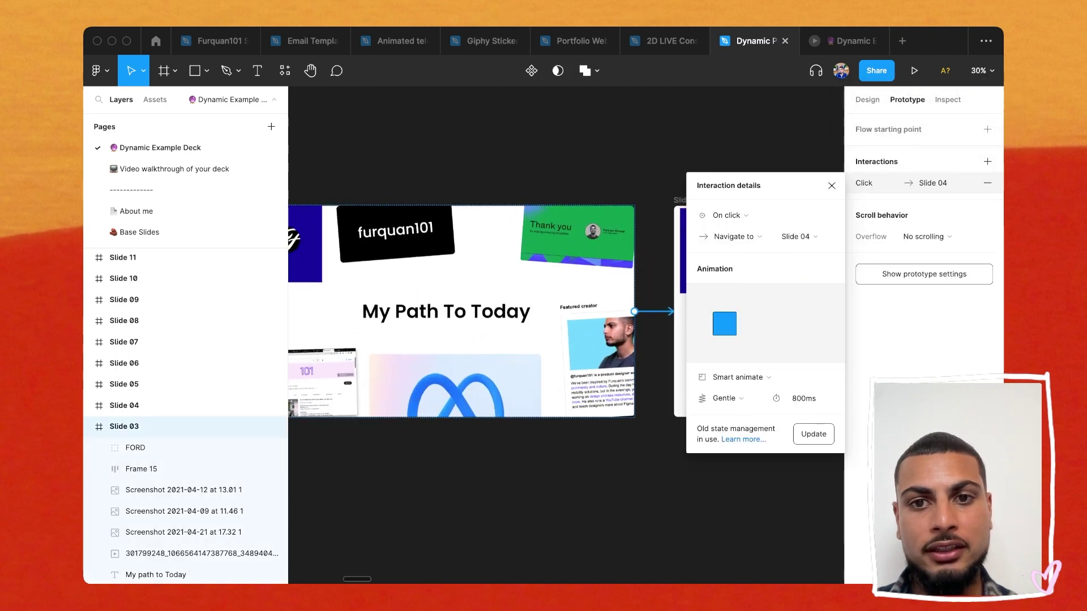
scroll(654, 312, right, 2)
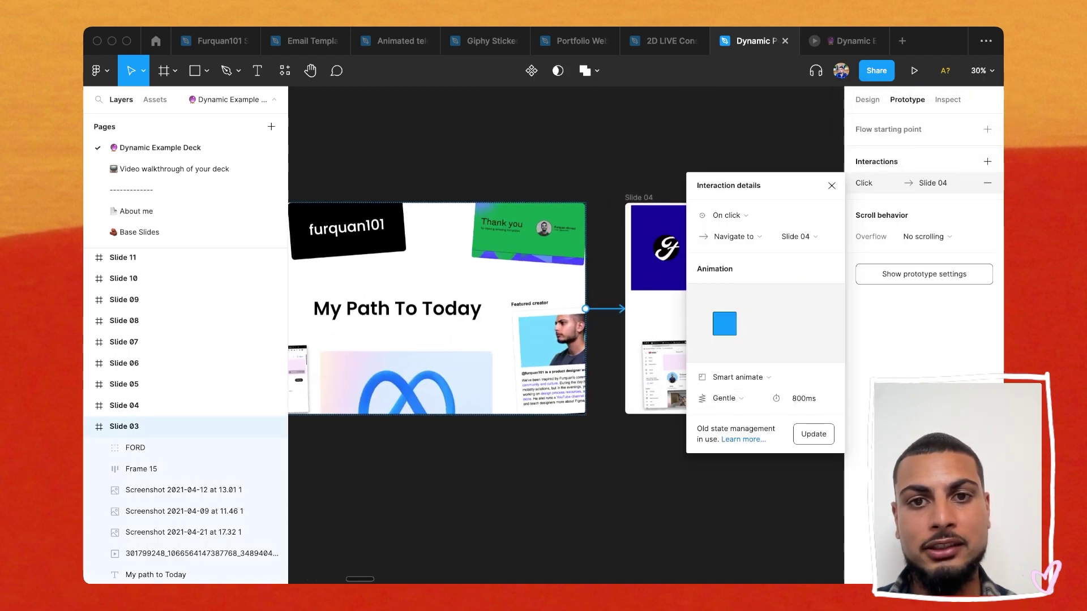
scroll(473, 238, left, 2)
scroll(473, 238, up, 1)
Close the interaction details and select the FORD logo group on Slide 03, followed by its counterpart on Slide 04
click(464, 178)
scroll(464, 178, down, 3)
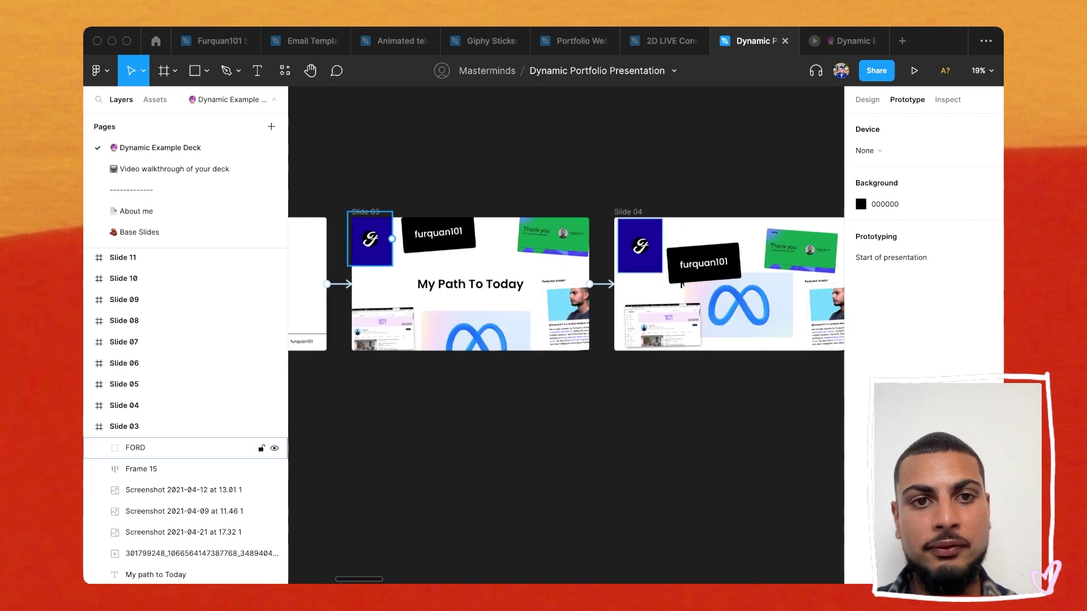
click(370, 238)
scroll(379, 237, up, 3)
scroll(378, 237, right, 2)
click(667, 250)
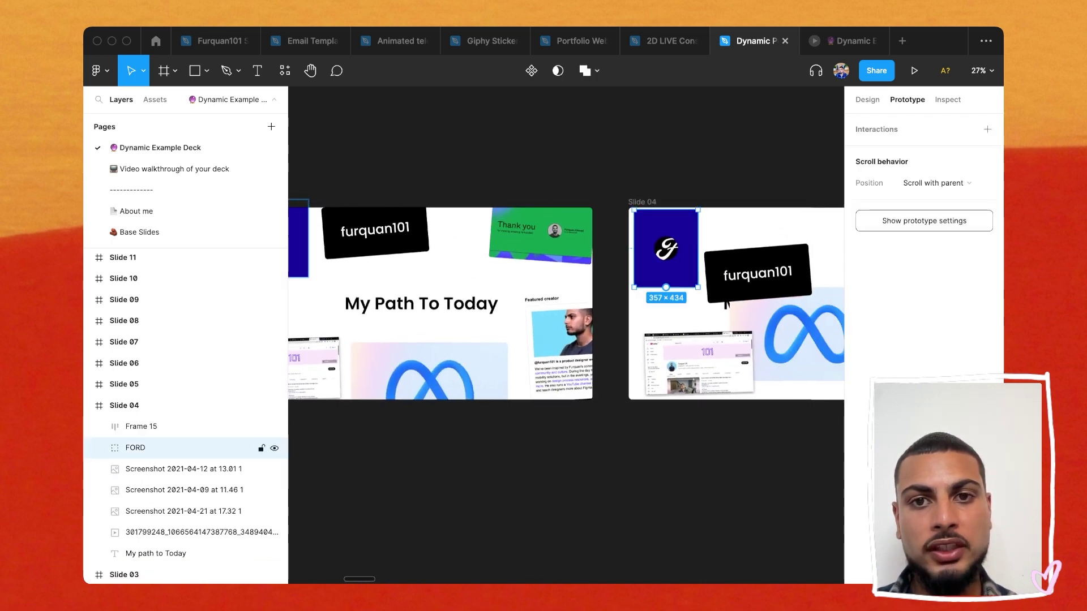
Compare the design properties of the FORD group on Slide 04 with those on Slide 03, and deselect it
scroll(667, 249, left, 1)
key(shift+e)
scroll(565, 306, left, 2)
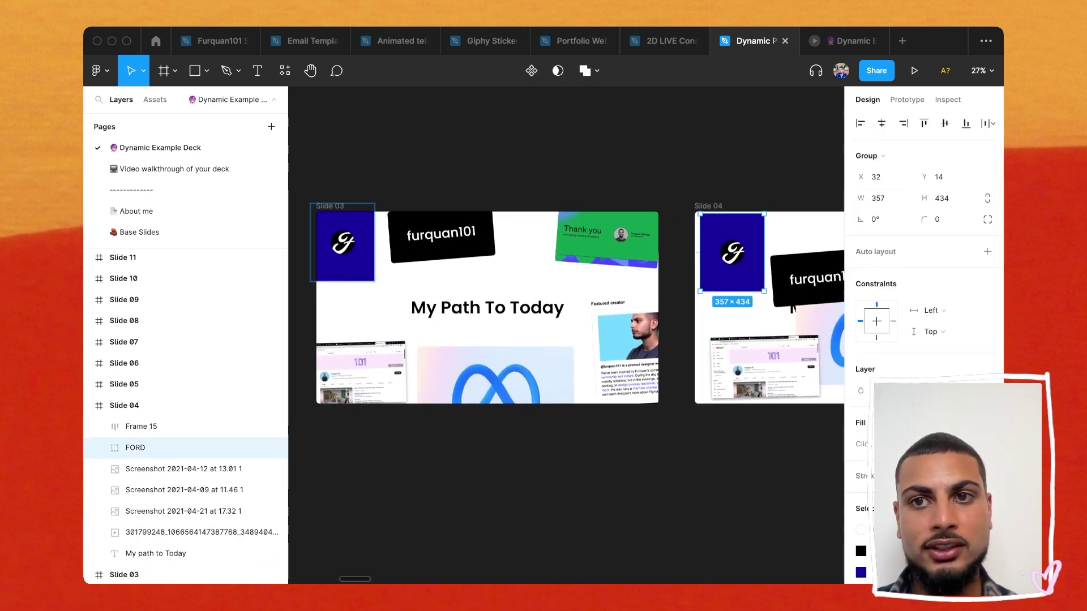
click(386, 242)
scroll(386, 243, right, 3)
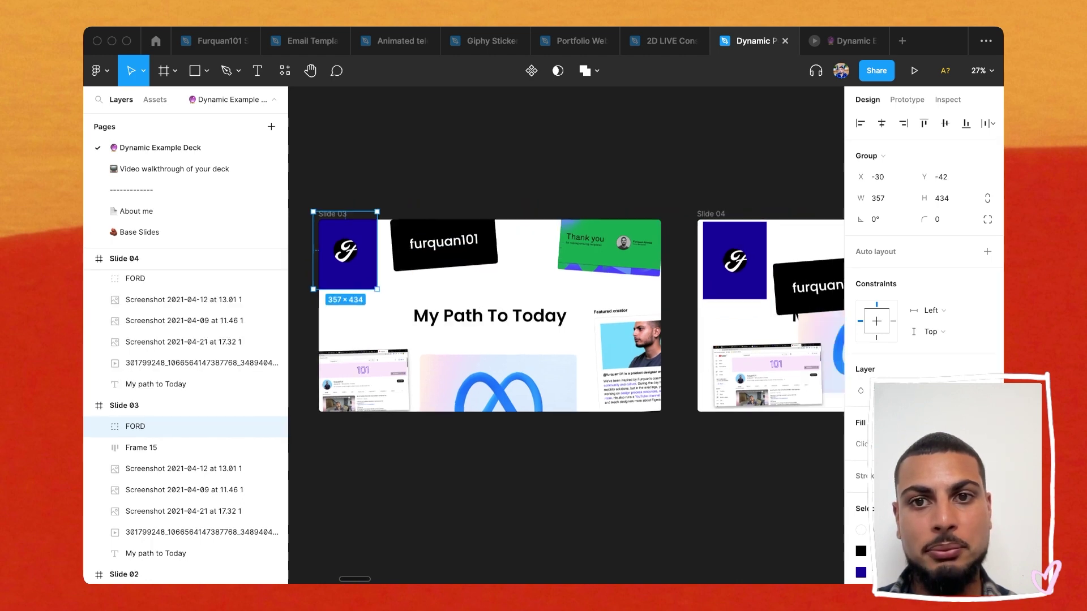
key(Escape)
Select the infinity-logo GIF on Slide 03 to view its position and size, and deselect it
scroll(565, 310, left, 4)
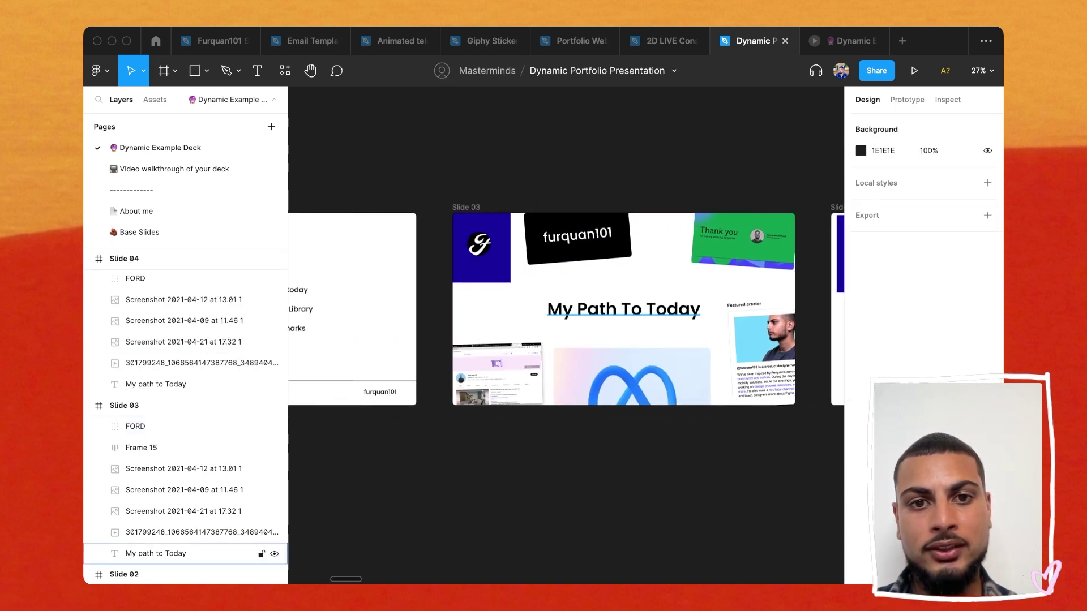
click(631, 376)
scroll(630, 376, right, 3)
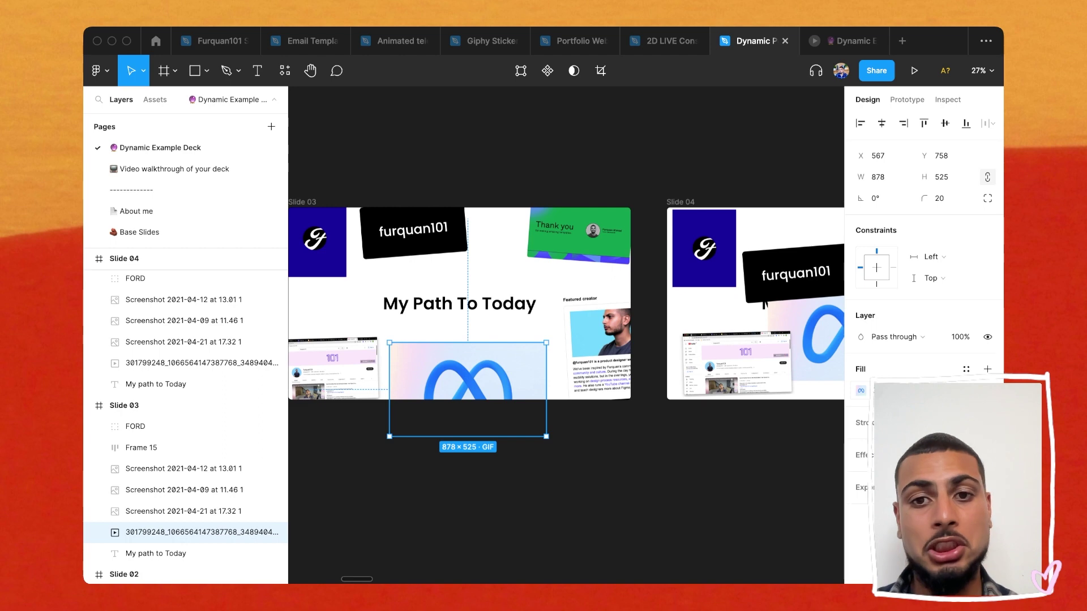
key(Escape)
scroll(566, 334, right, 6)
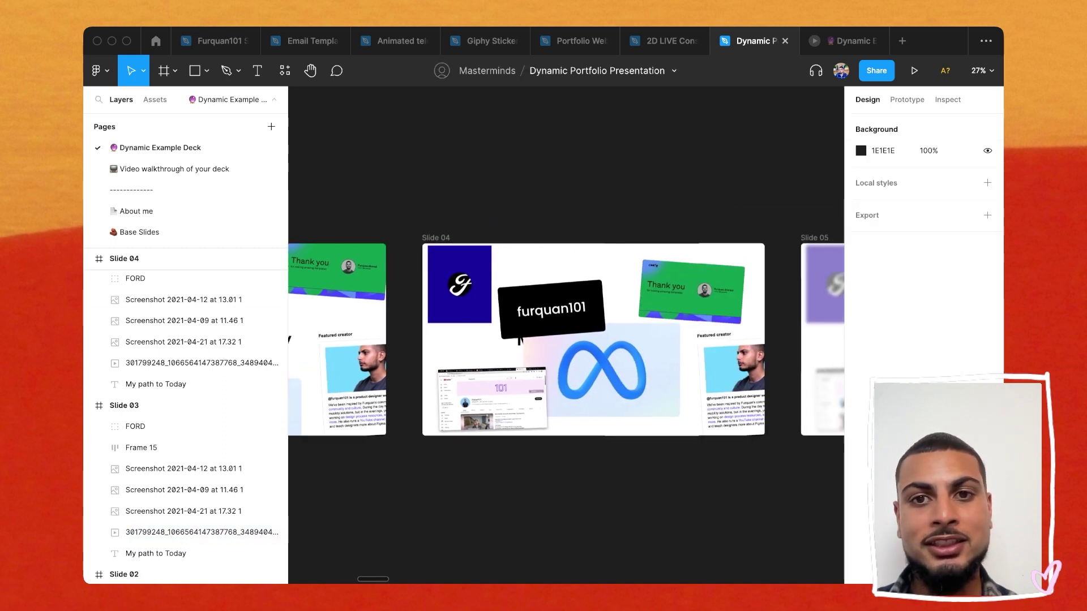
Inspect the Slide 05 frame and the infinity-logo GIF on Slide 04 in the design properties, and clear the selection
click(497, 232)
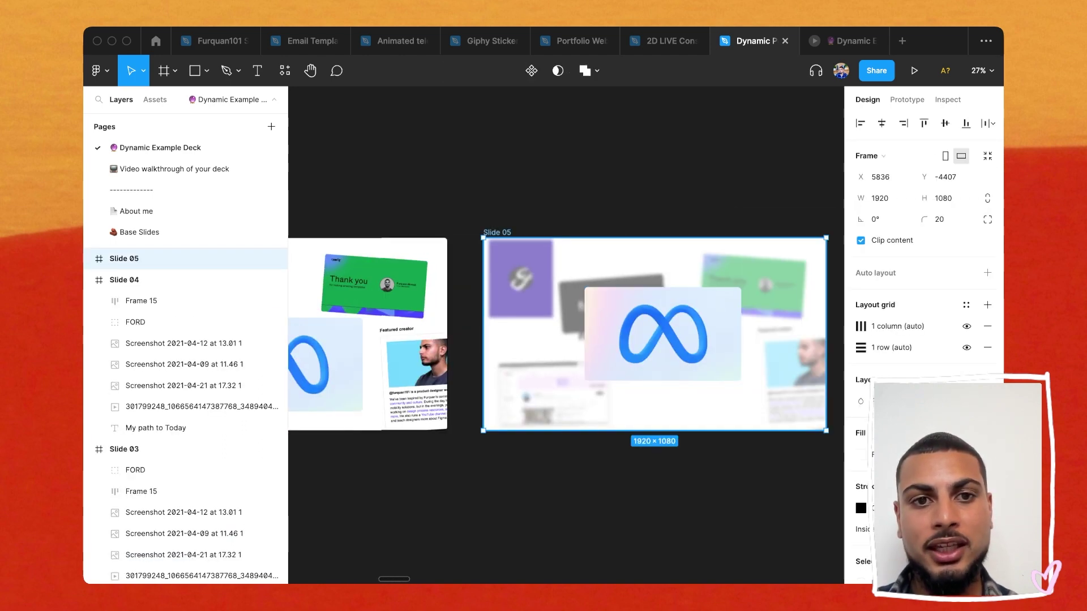
scroll(566, 334, left, 3)
click(417, 348)
scroll(566, 334, right, 1)
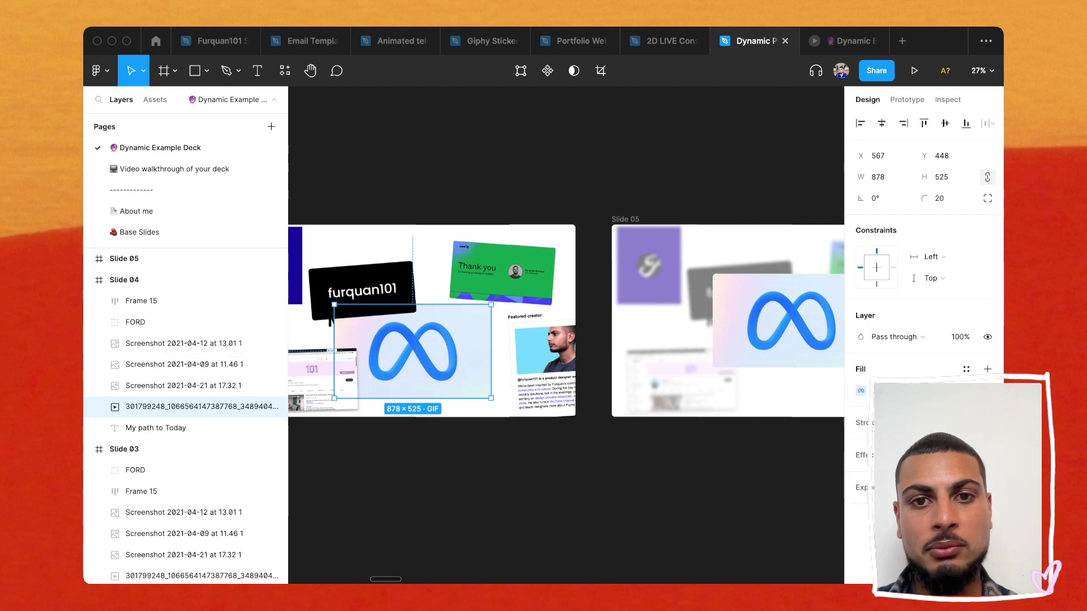
key(Escape)
Check Slide 05's prototype interactions and the details of the connection from Slide 04 to Slide 05
click(625, 219)
key(shift+e)
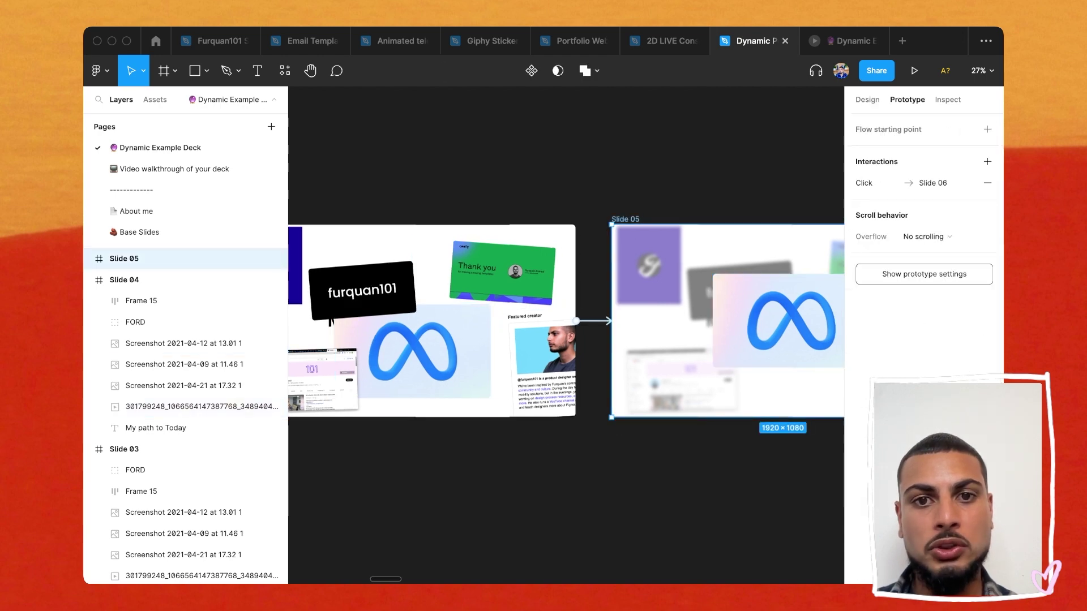
key(Escape)
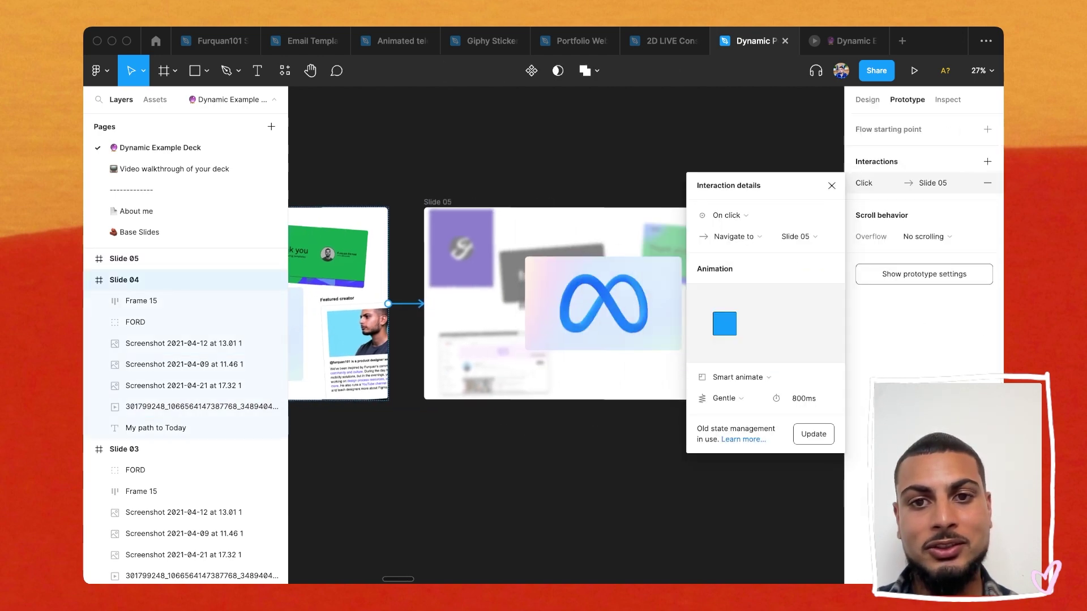
key(Escape)
Look over the connected Slides 05 to 08 and resume the running prototype up to the Videos and Adventure Board slide
scroll(566, 272, down, 3)
scroll(566, 273, right, 2)
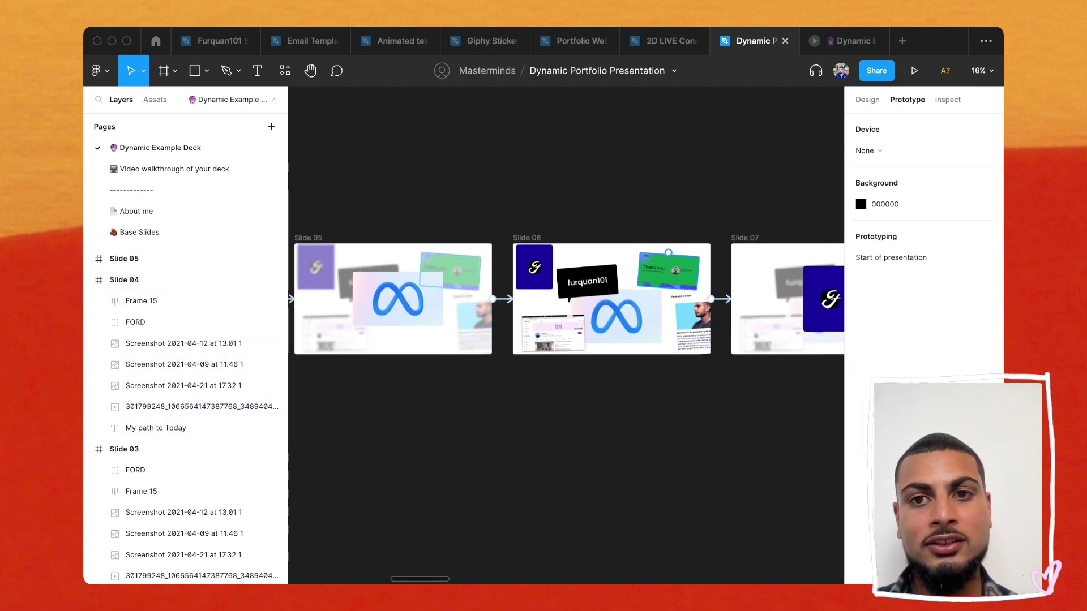
scroll(566, 283, up, 3)
scroll(566, 283, right, 3)
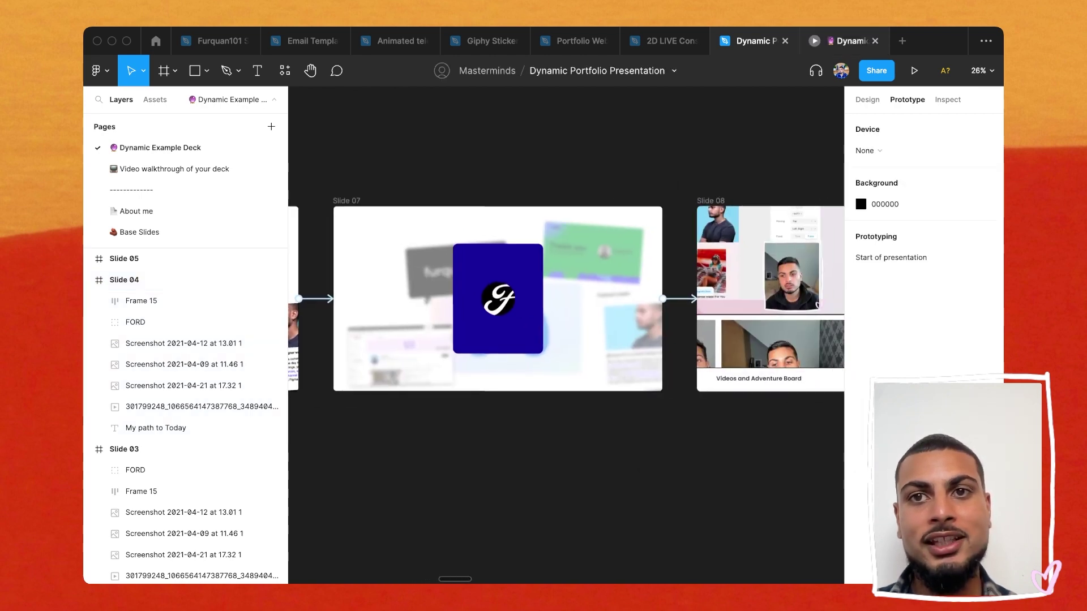
click(844, 40)
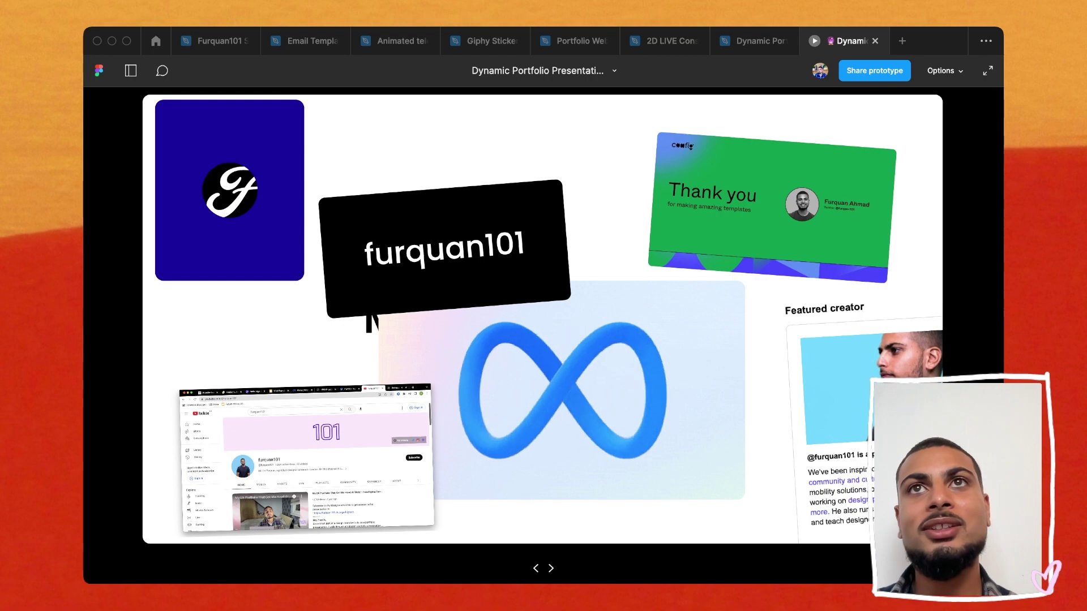
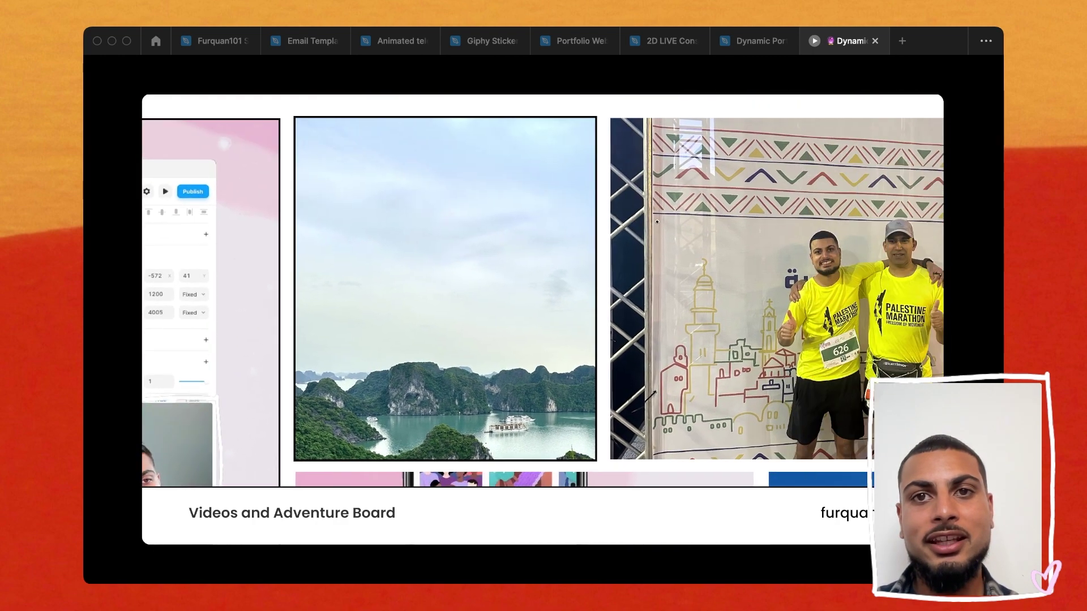
Return to the design file and select the Grid / Layout E instance on Slide 08
click(754, 41)
scroll(566, 298, right, 3)
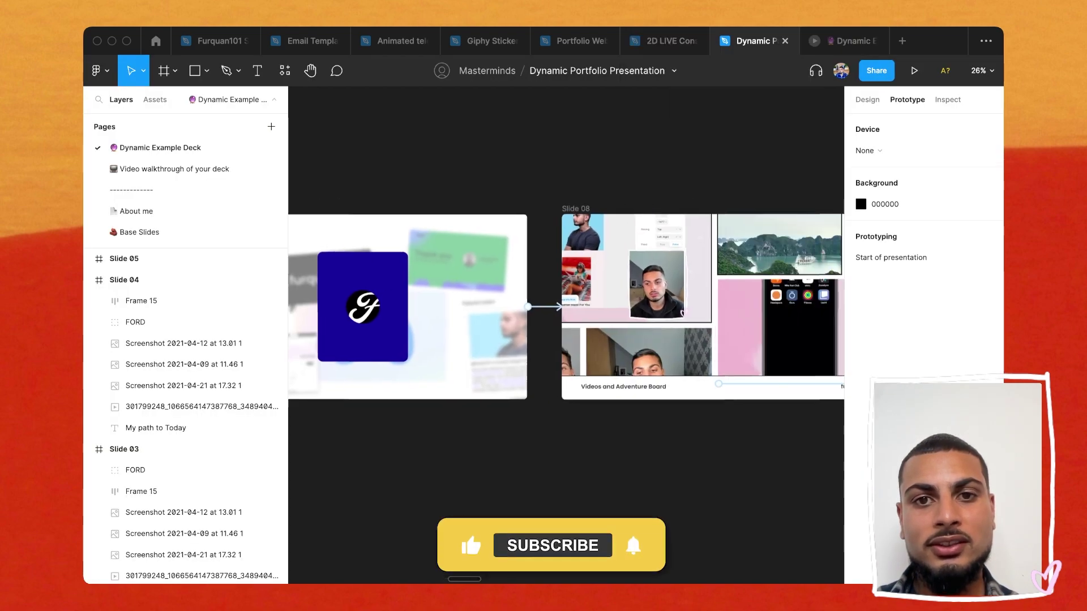
click(541, 207)
scroll(566, 298, right, 3)
click(560, 302)
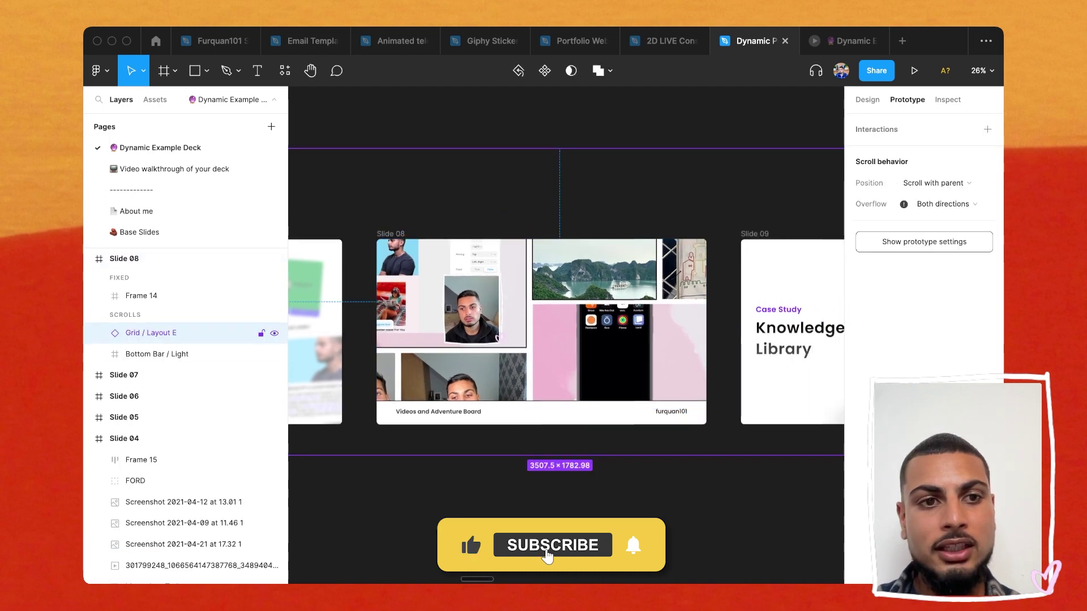
Duplicate the Grid / Layout E instance onto the empty canvas above Slide 08
scroll(518, 349, down, 4)
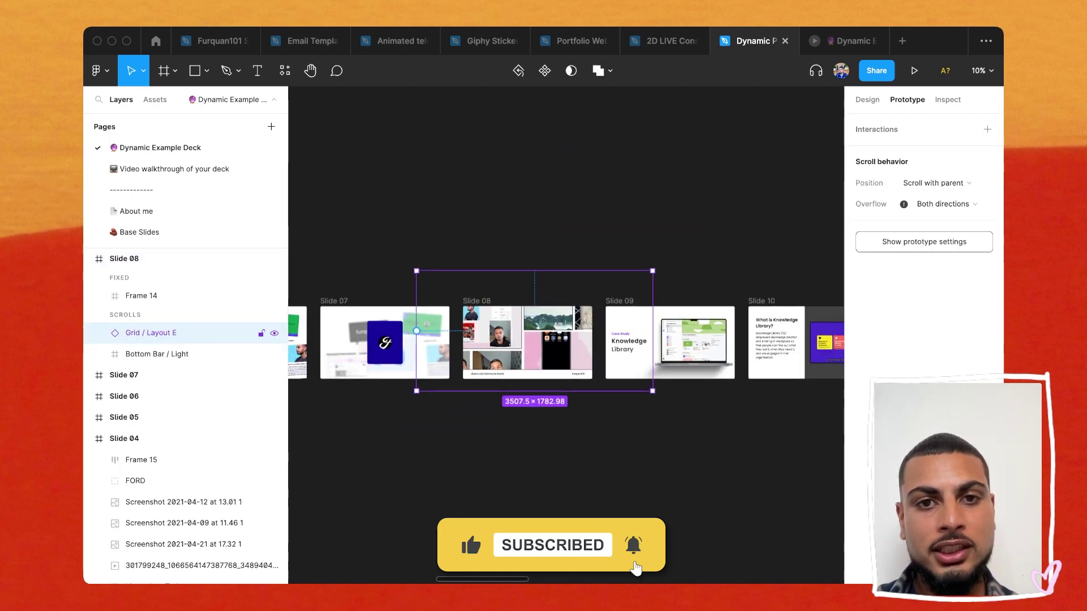
alt+drag(488, 331, 488, 225)
scroll(507, 246, up, 4)
scroll(566, 333, left, 2)
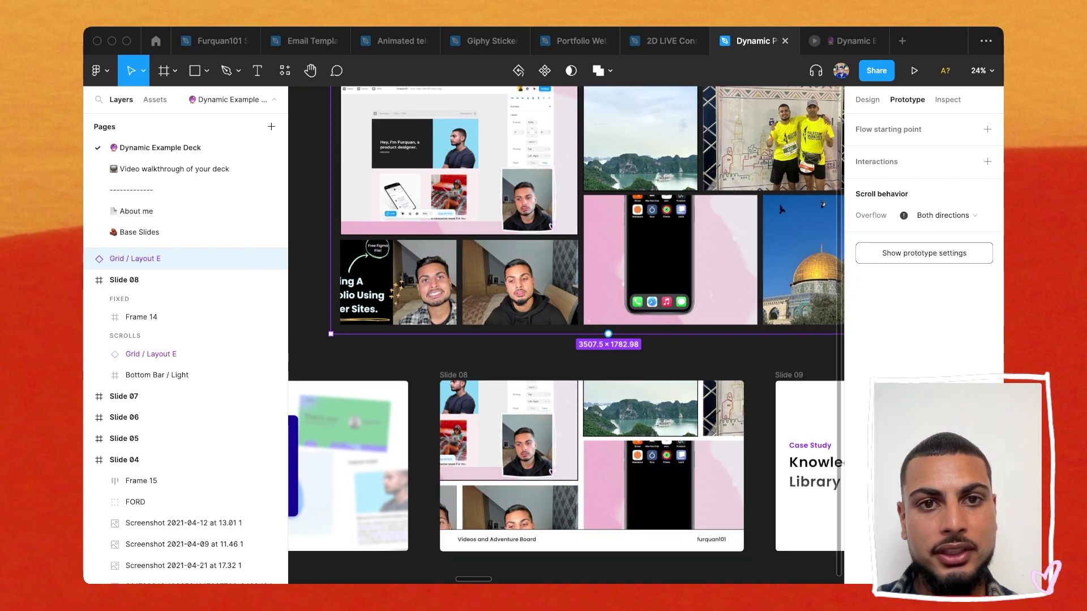
Select Frame 2 in the duplicated grid, show its design properties, and select the nested video IMG_4027 1
double_click(465, 169)
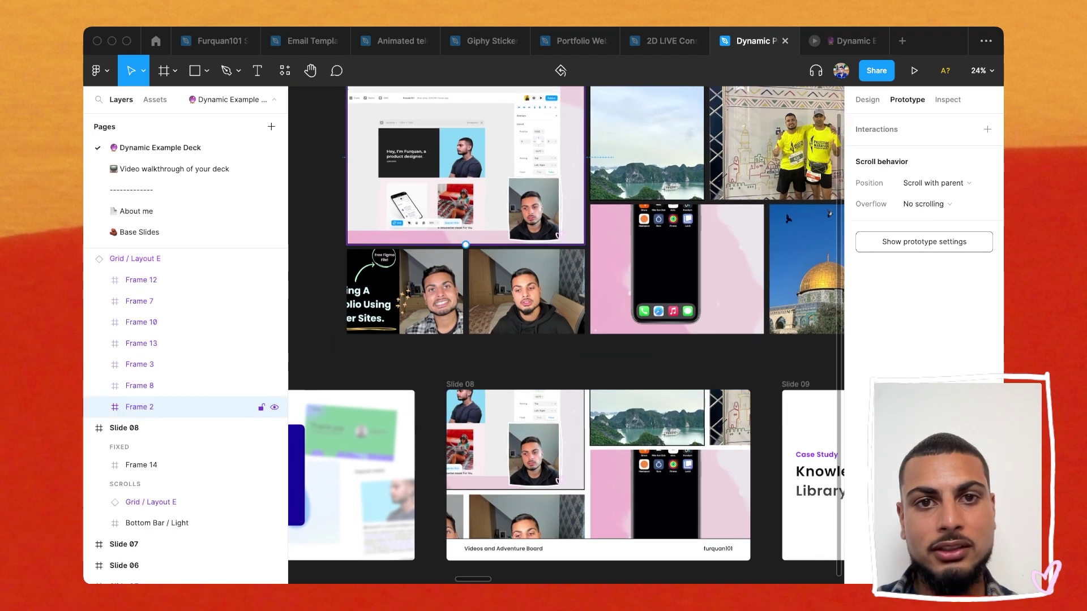
click(866, 99)
scroll(922, 255, down, 3)
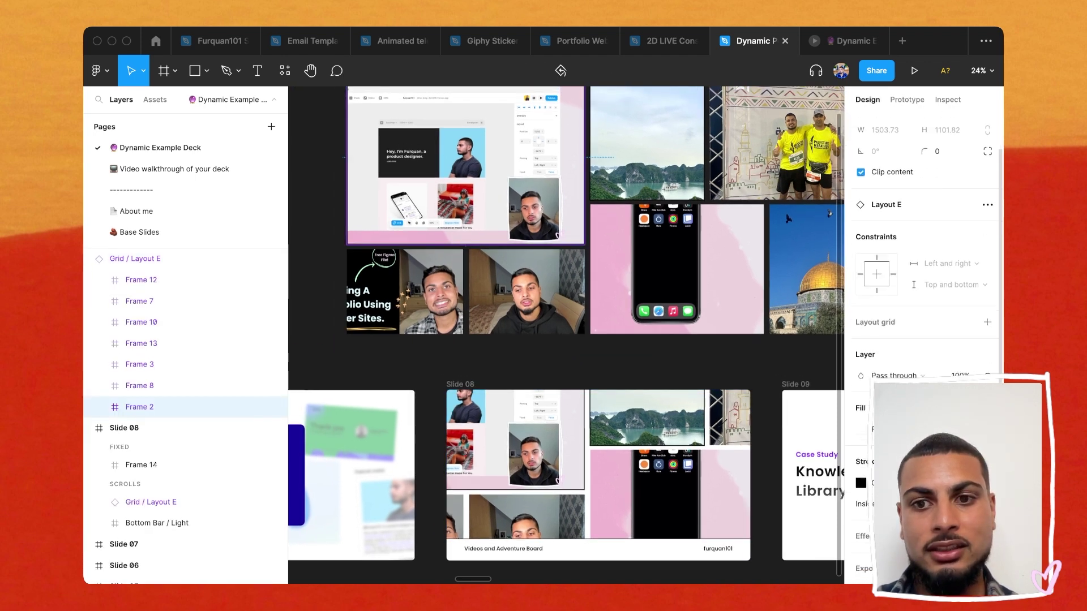
double_click(465, 165)
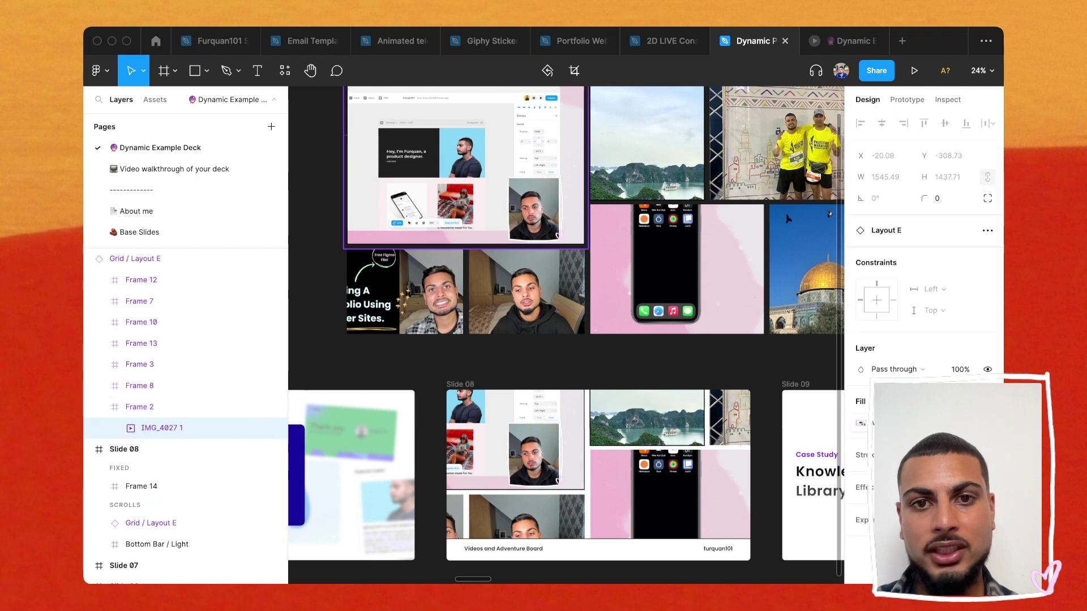
Select the phone video IMG_4054 1 in Frame 7 and the golden-dome image IMG_3868 1 in Frame 8 of the duplicated grid
double_click(677, 269)
scroll(566, 334, right, 4)
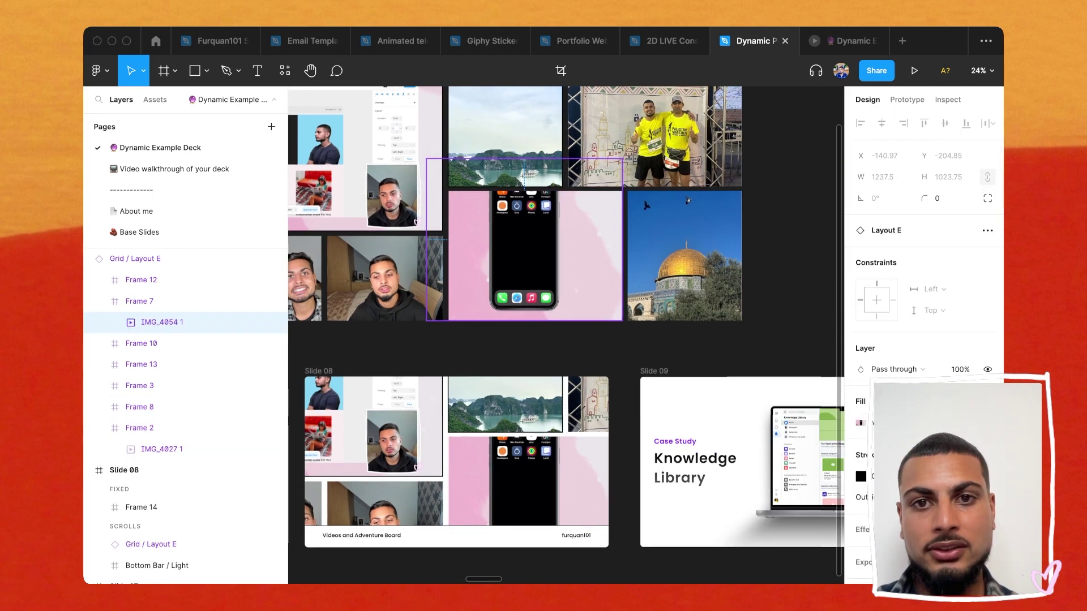
scroll(676, 266, up, 1)
click(667, 282)
double_click(674, 305)
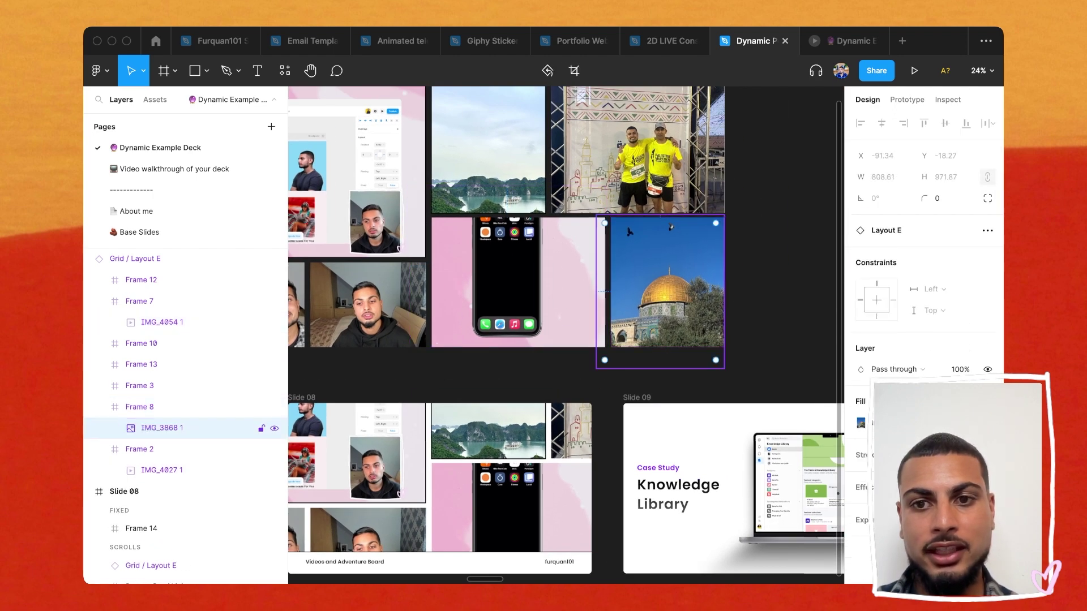
Show the prototype scroll behavior of the Grid / Layout E instance on Slide 08 and choose Both directions for its overflow
scroll(682, 323, down, 4)
key(Escape)
click(469, 363)
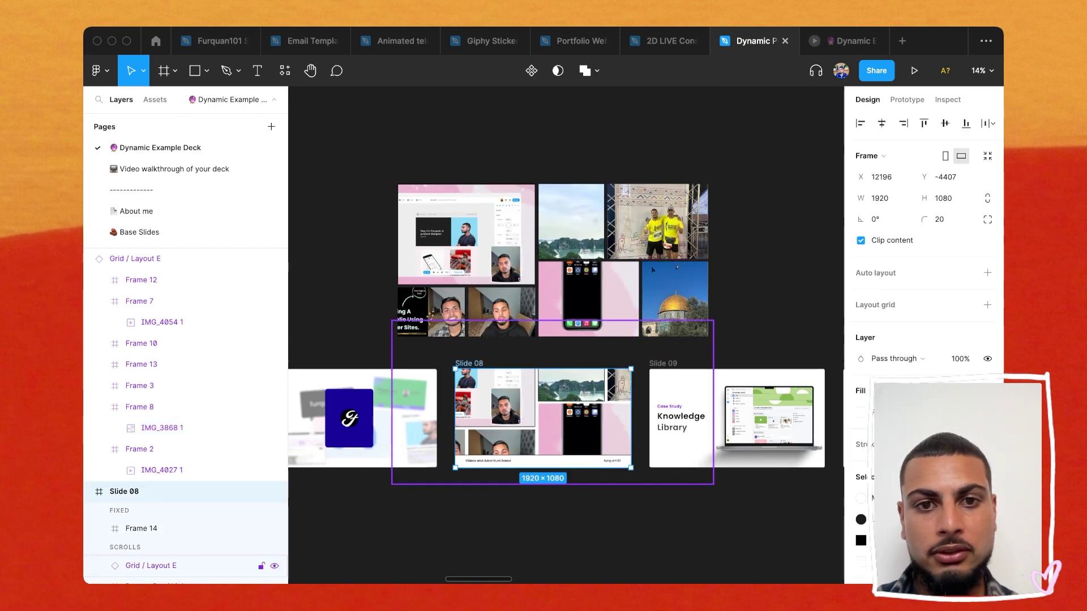
click(150, 565)
click(906, 99)
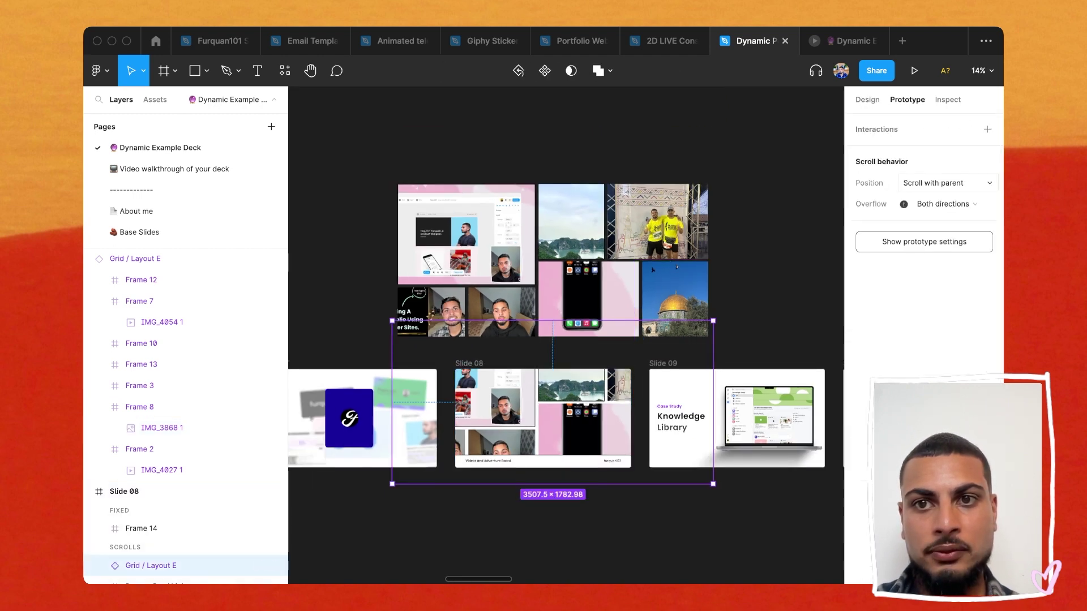
click(943, 204)
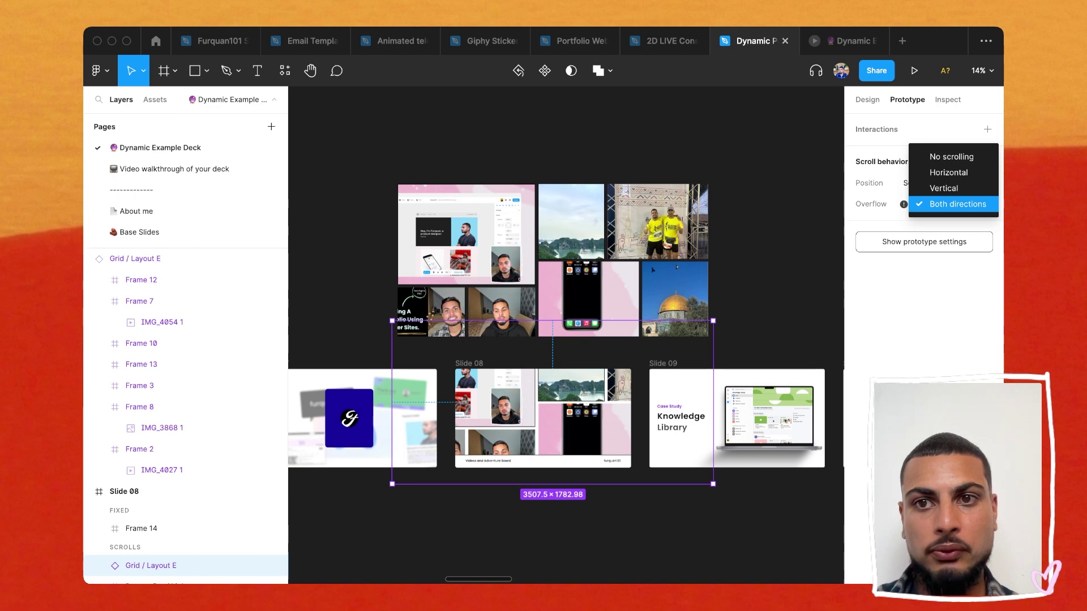
click(953, 204)
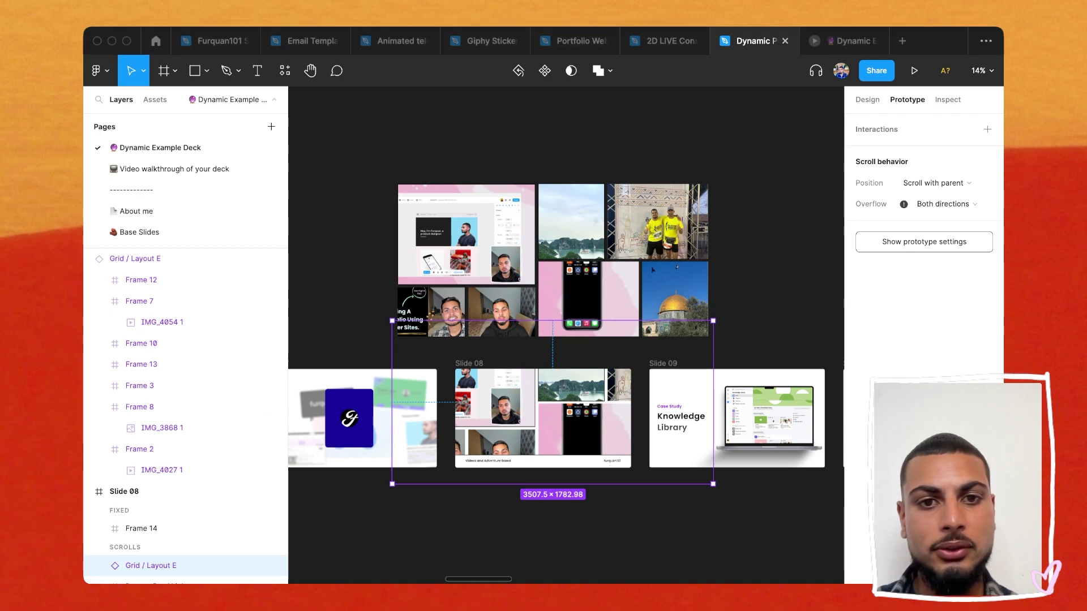
Examine how the grid extends beyond Slide 08's frame and select the duplicated grid above the slide
scroll(489, 472, up, 5)
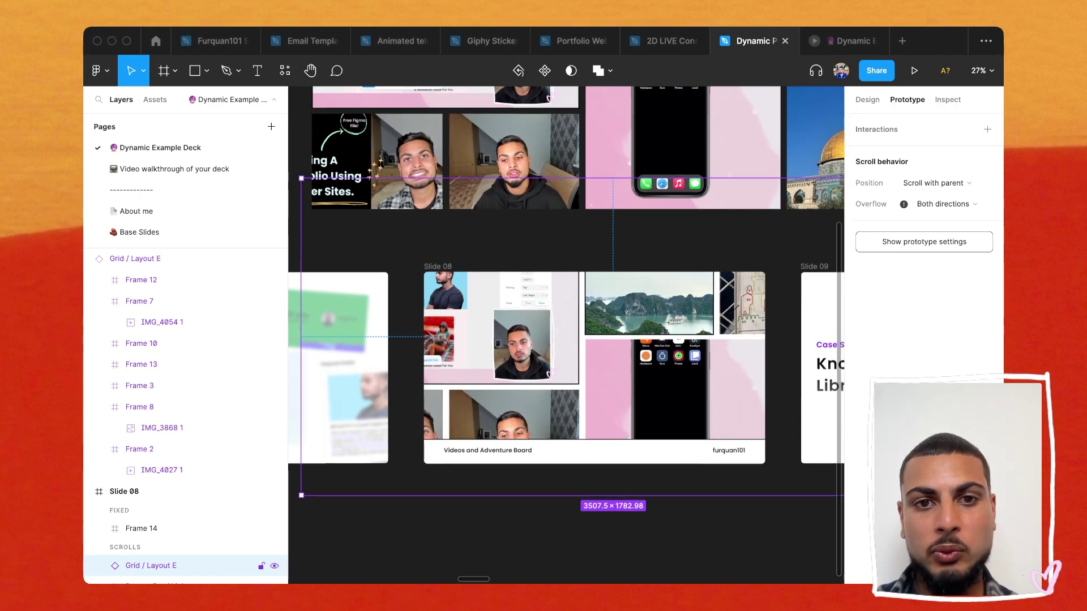
scroll(603, 356, down, 5)
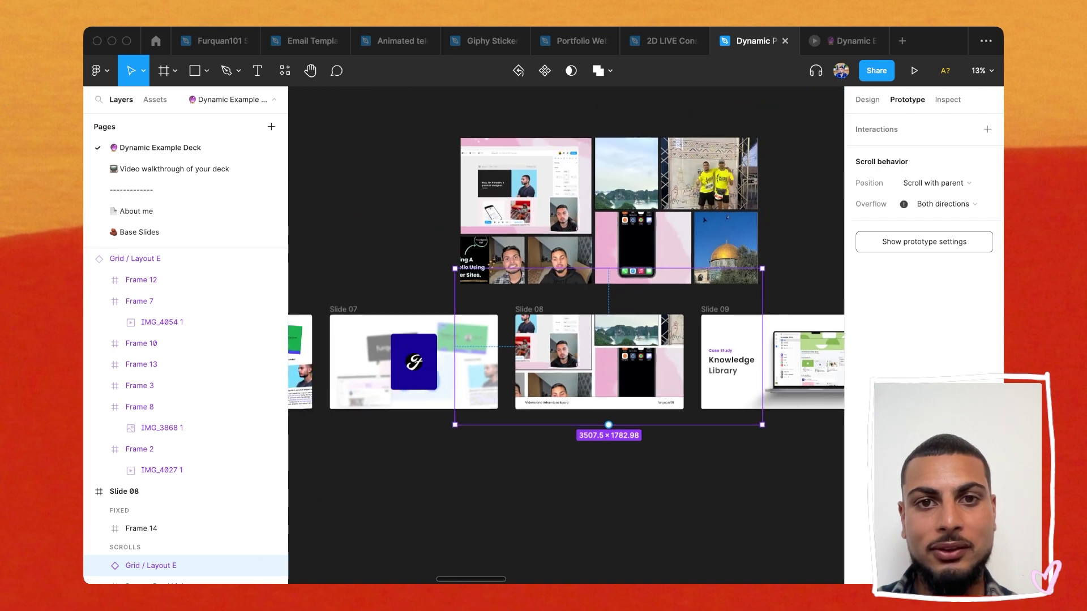
click(509, 210)
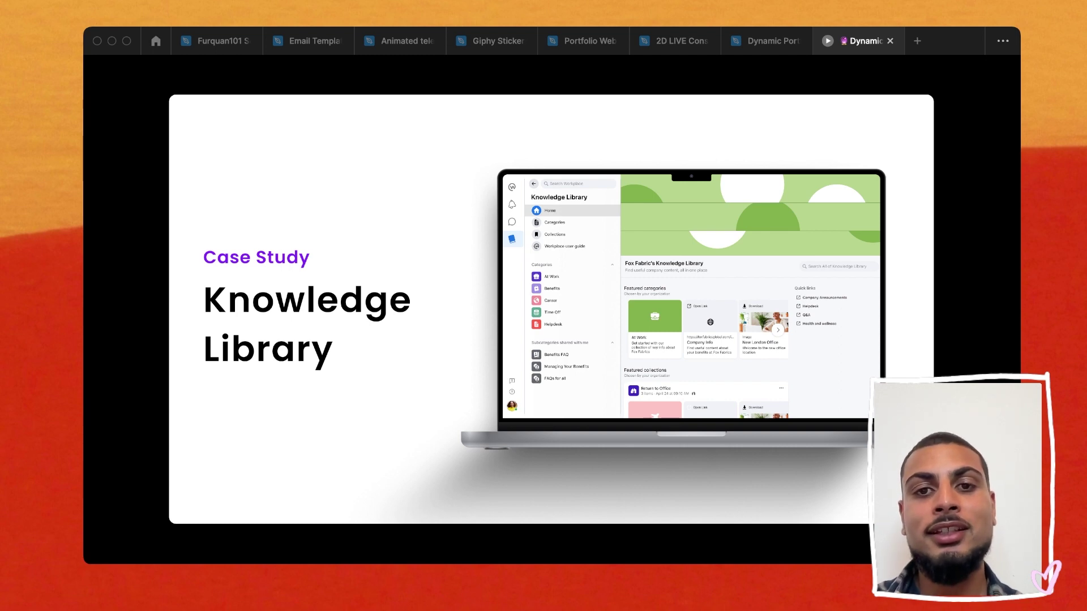
Advance the presentation from the Knowledge Library title slide through the knowledge creator and problem slides to the OKRs slide
key(Right)
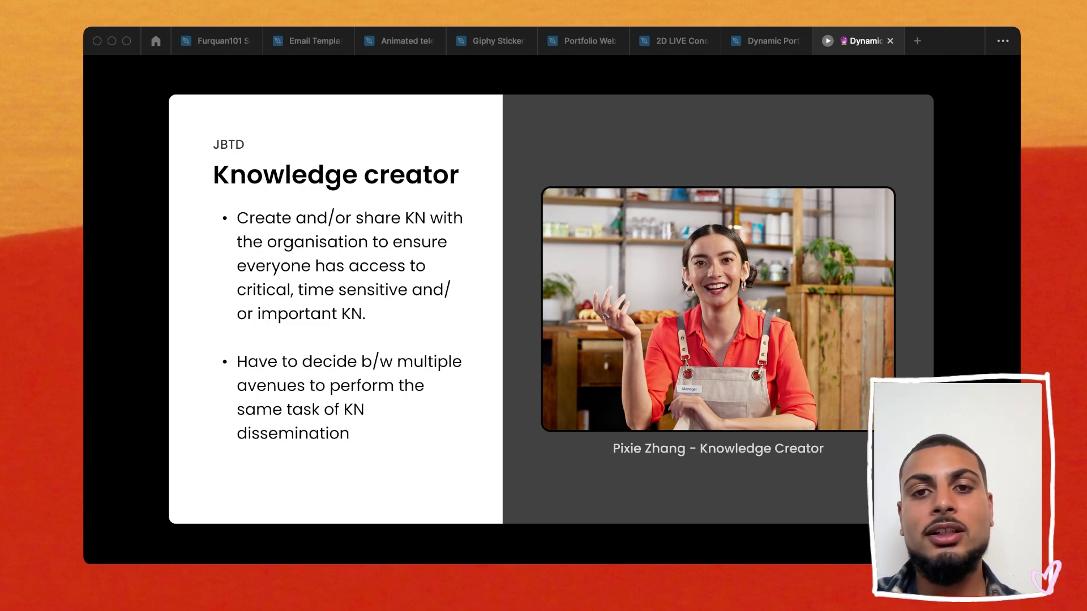
key(Right)
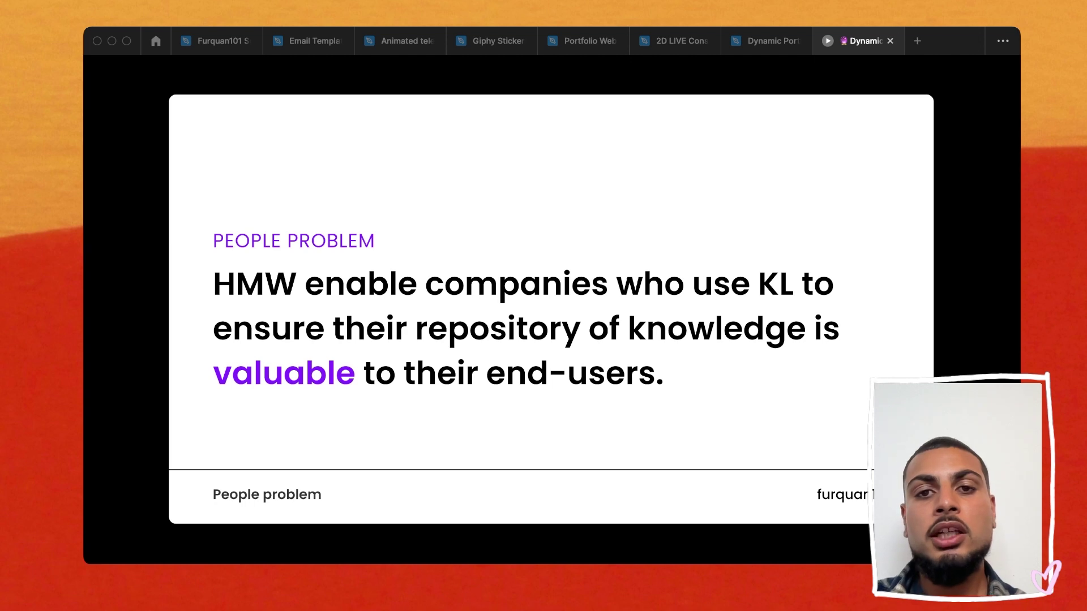
key(Right)
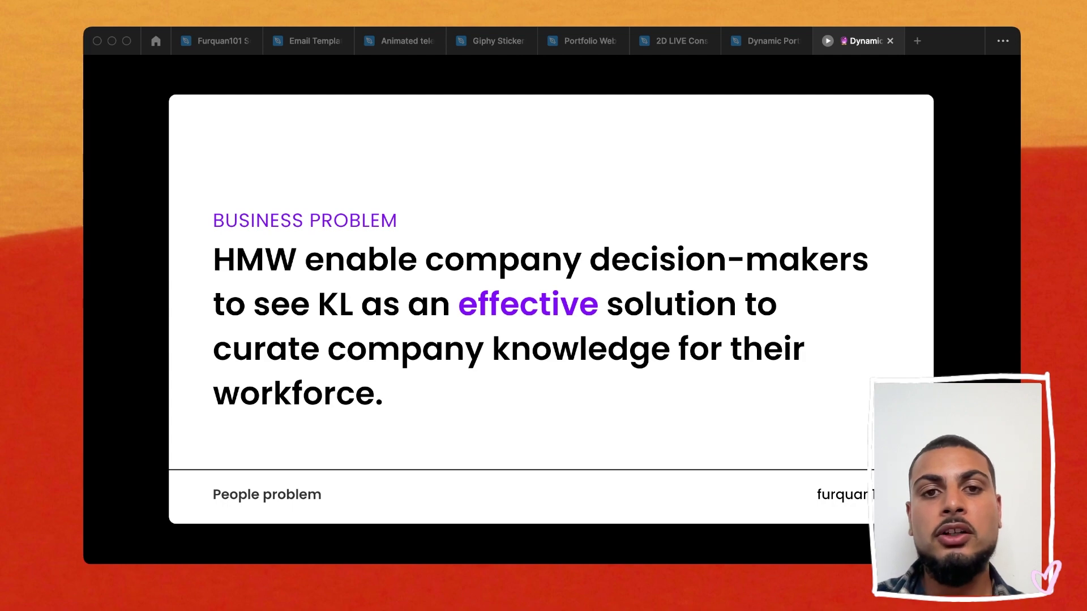
key(Right)
key(Right)
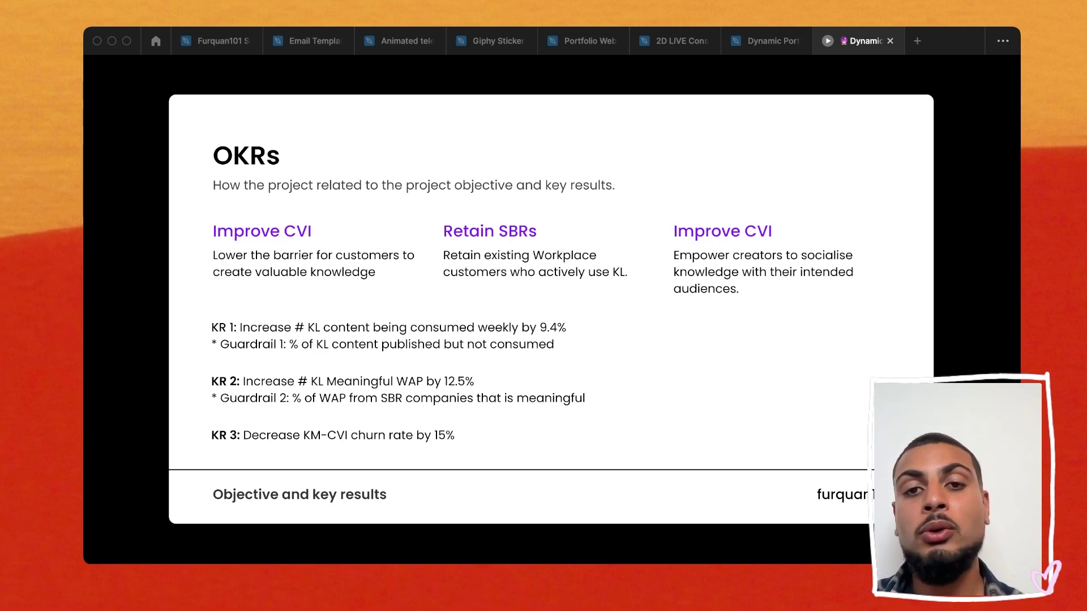
Advance past Key Results and Constraints to the Exploration slide and scroll through its embedded furquan101 homepage
key(Right)
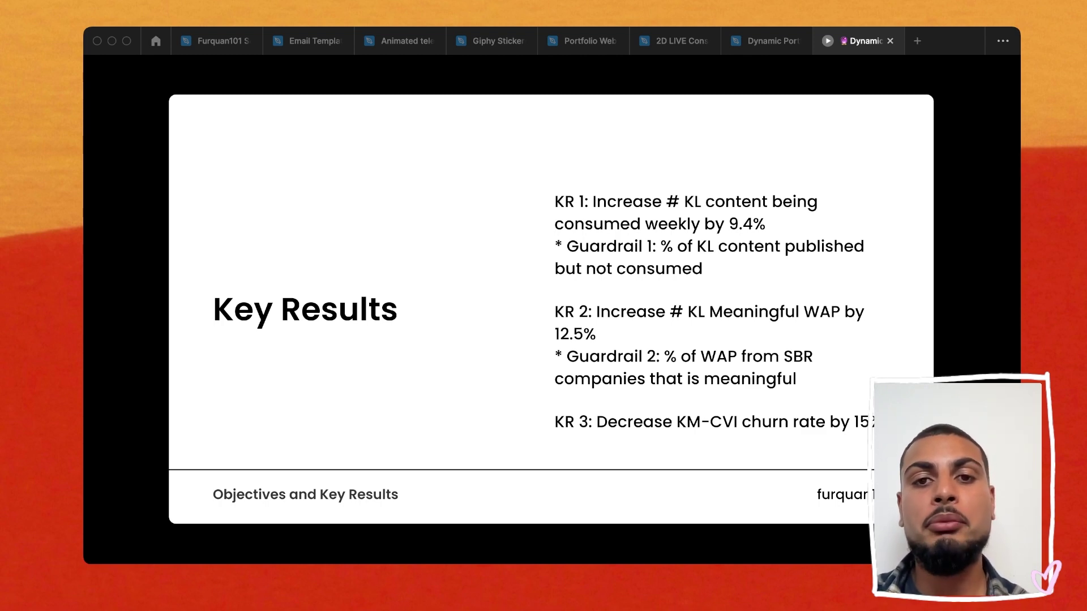
key(Right)
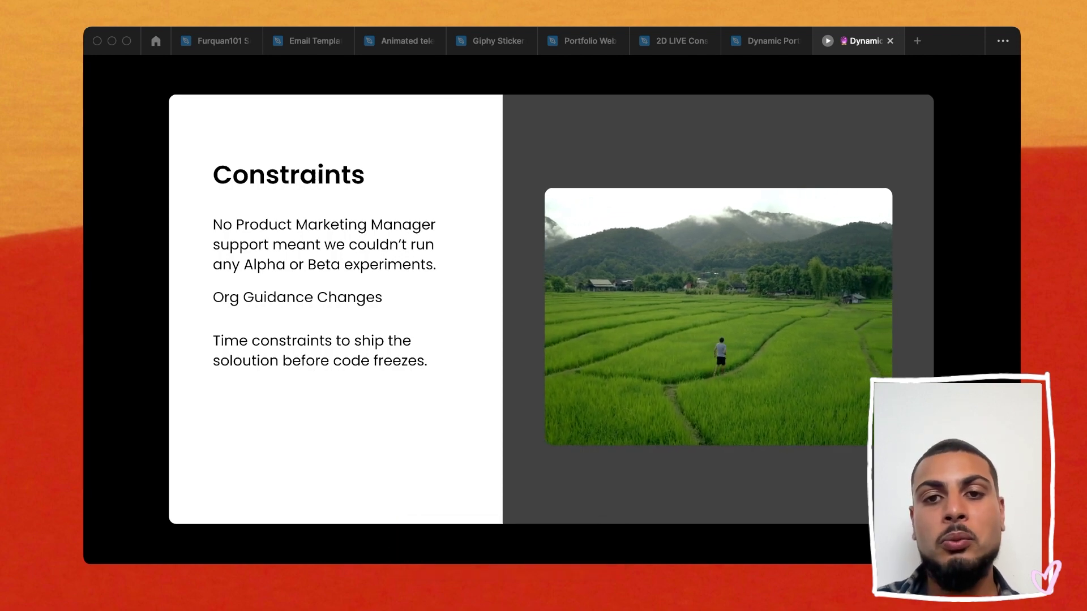
key(Right)
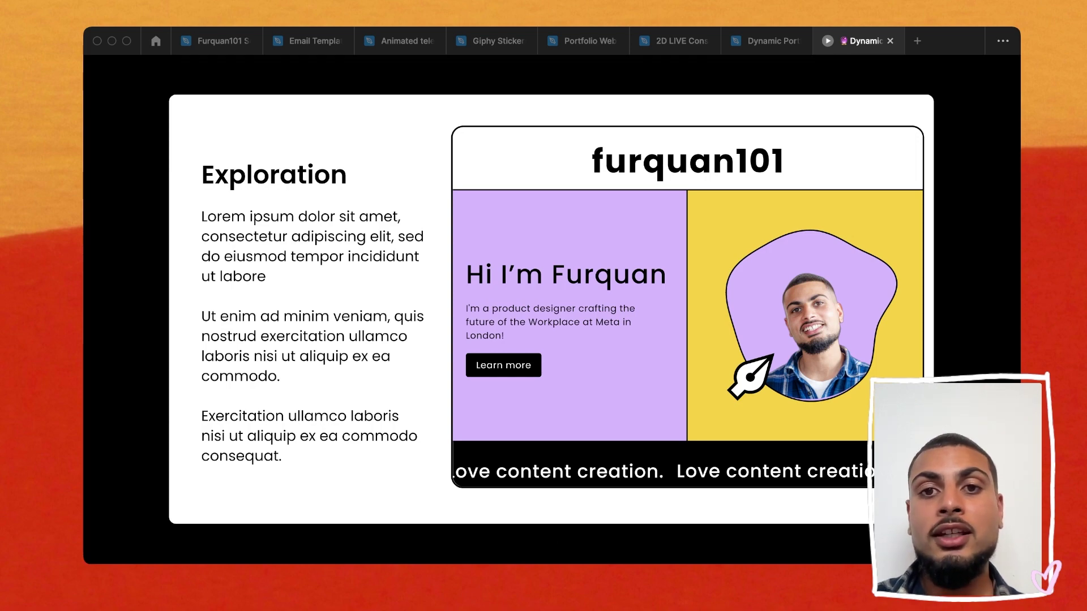
scroll(687, 306, down, 4)
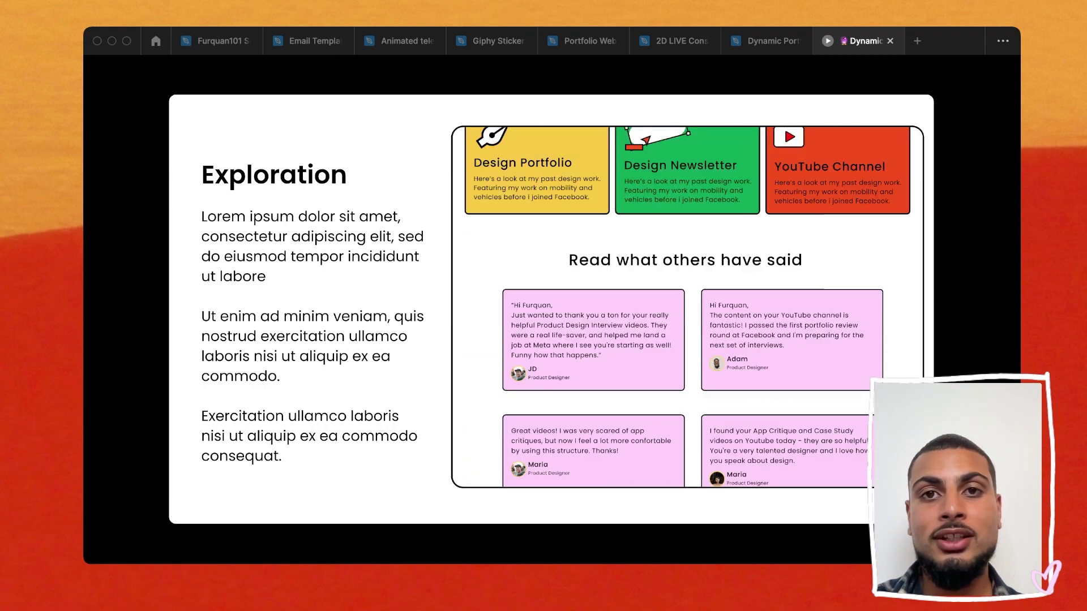
Return to the design file and select the Homepage frame on Slide 17
click(767, 41)
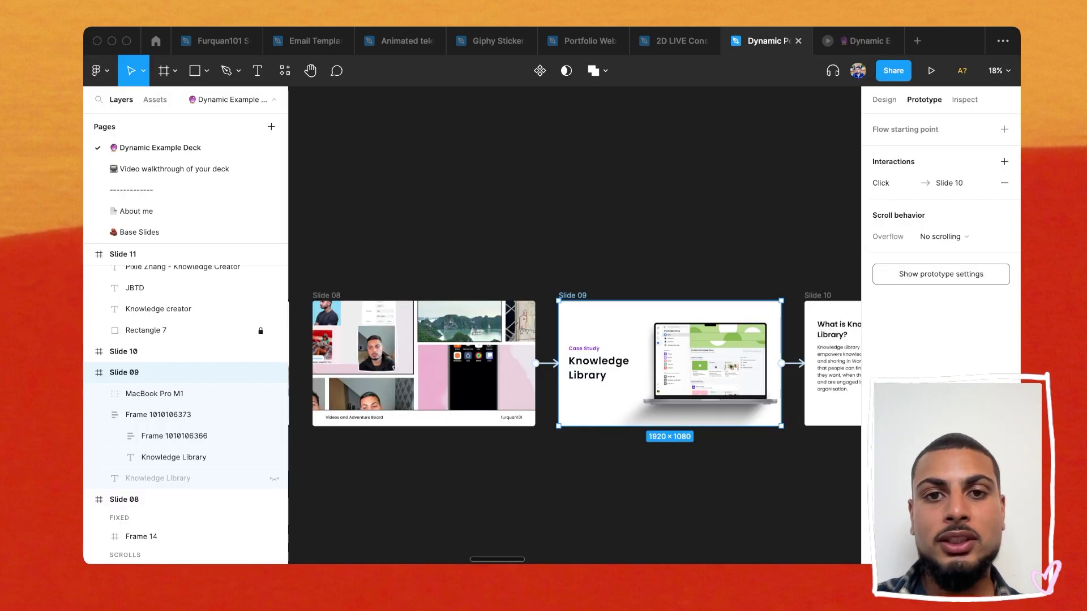
scroll(574, 351, right, 6)
scroll(574, 340, down, 3)
scroll(573, 339, right, 10)
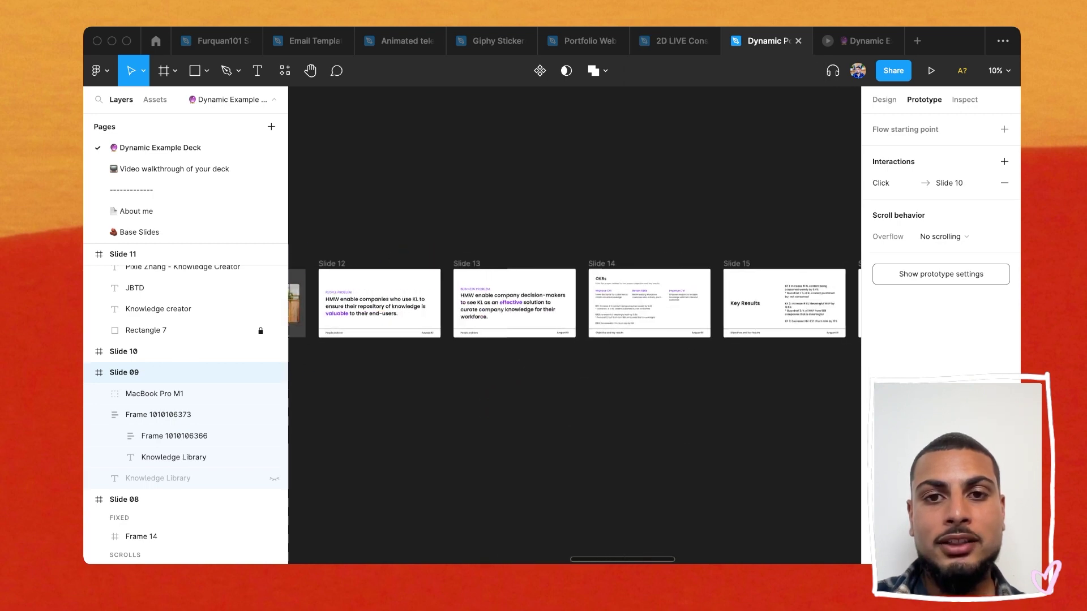
click(613, 273)
scroll(613, 273, up, 5)
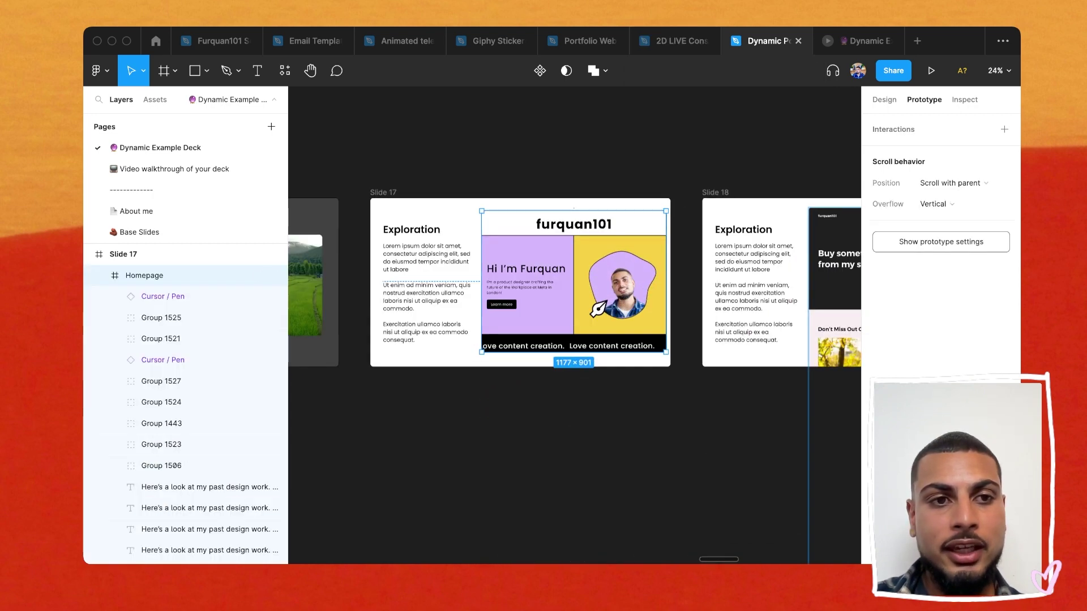
Duplicate Slide 17's Homepage frame onto the empty canvas above the slide and move the copy further up
click(123, 254)
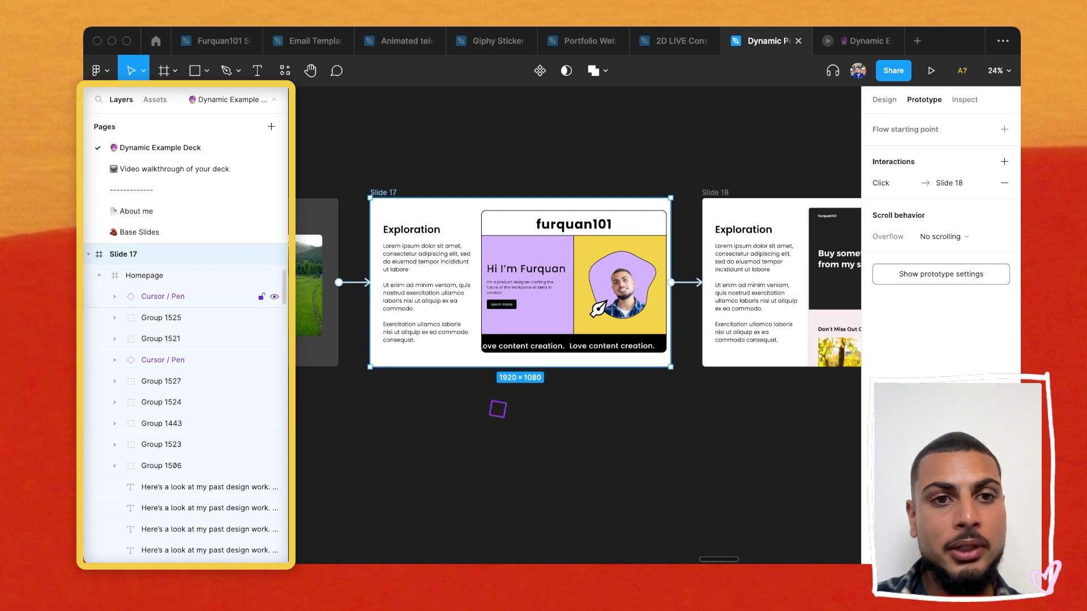
click(144, 275)
scroll(574, 294, up, 6)
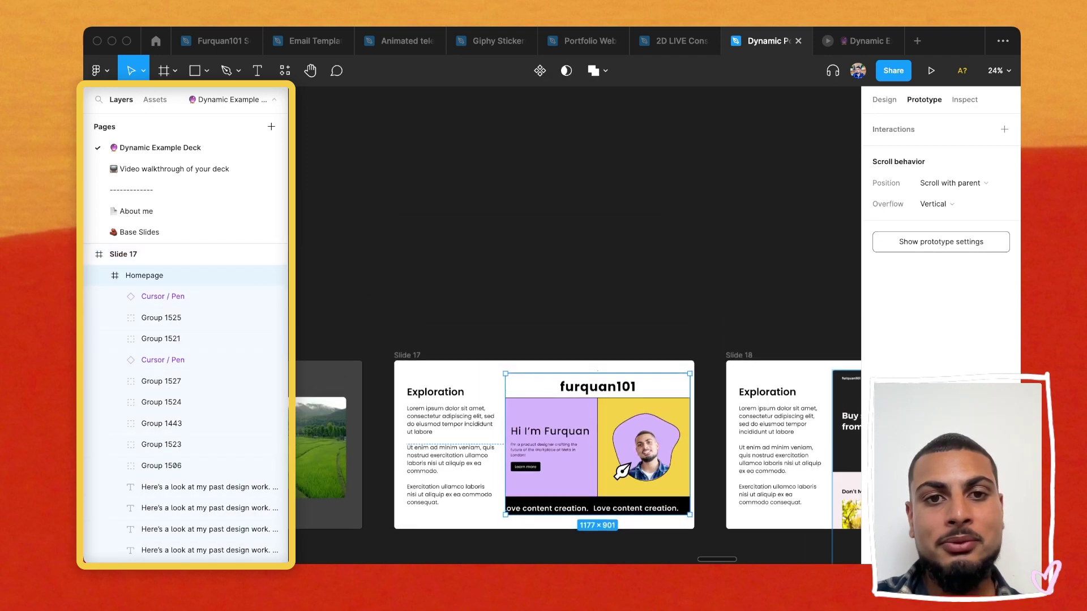
alt+drag(552, 444, 556, 261)
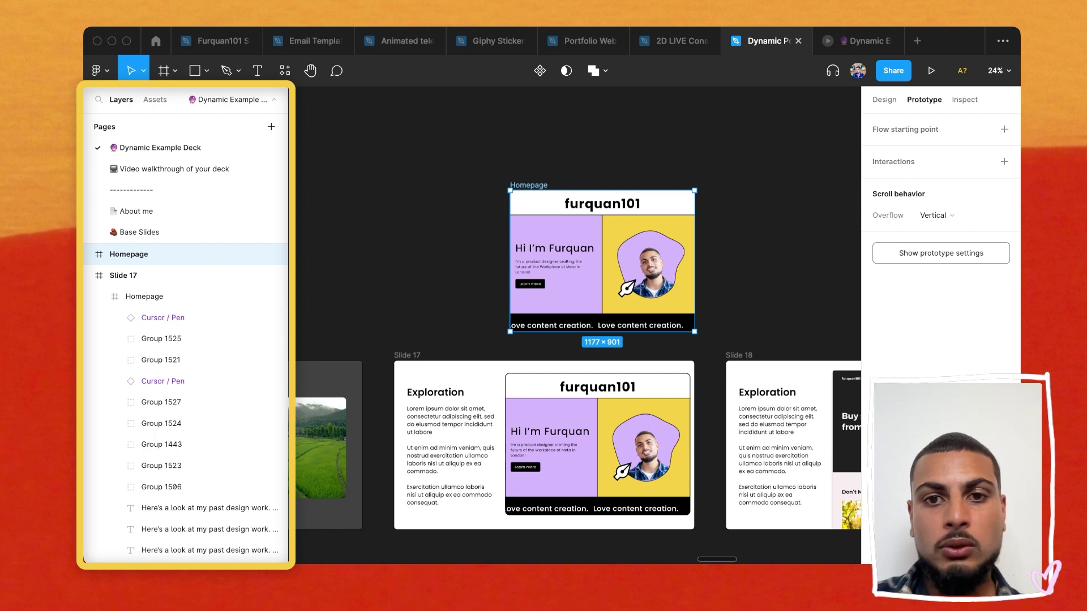
click(598, 444)
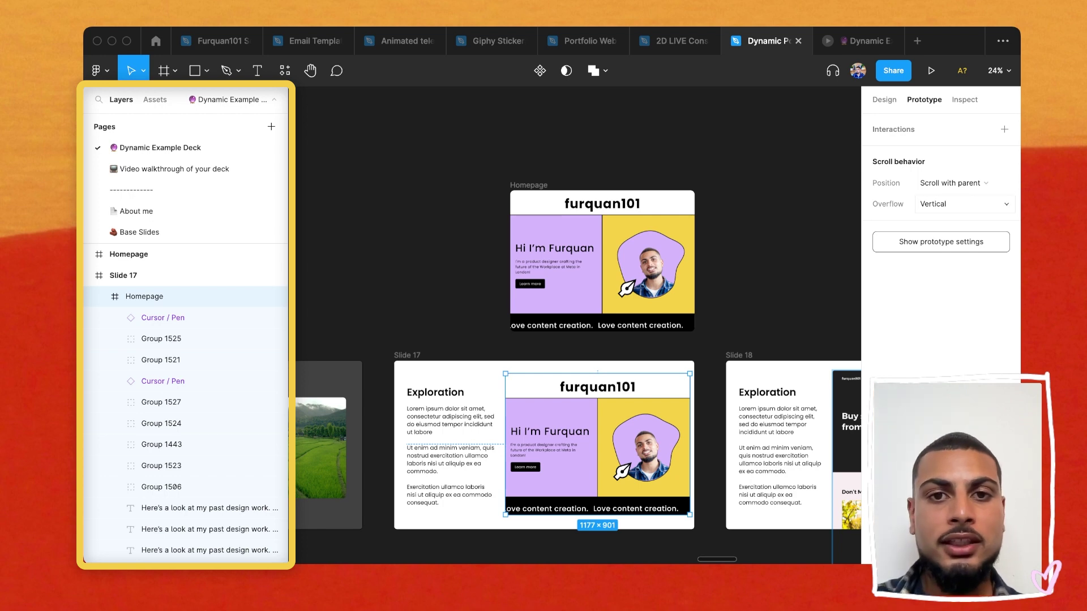
click(566, 265)
drag(528, 185, 528, 113)
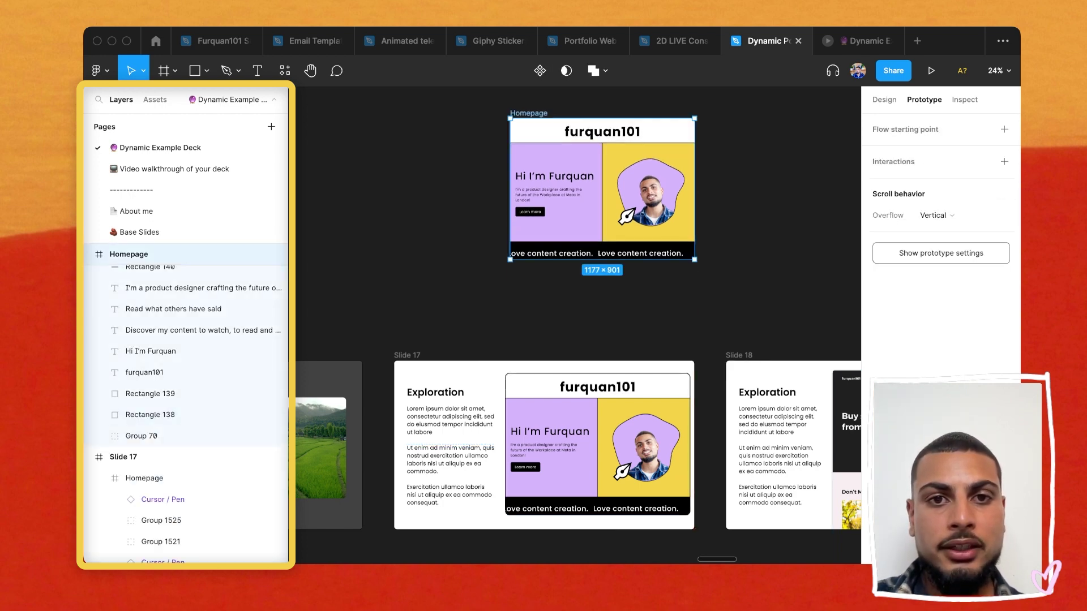
Try extending the copied Homepage frame to a height of 1348, and delete the copy above Slide 17
drag(562, 259, 562, 329)
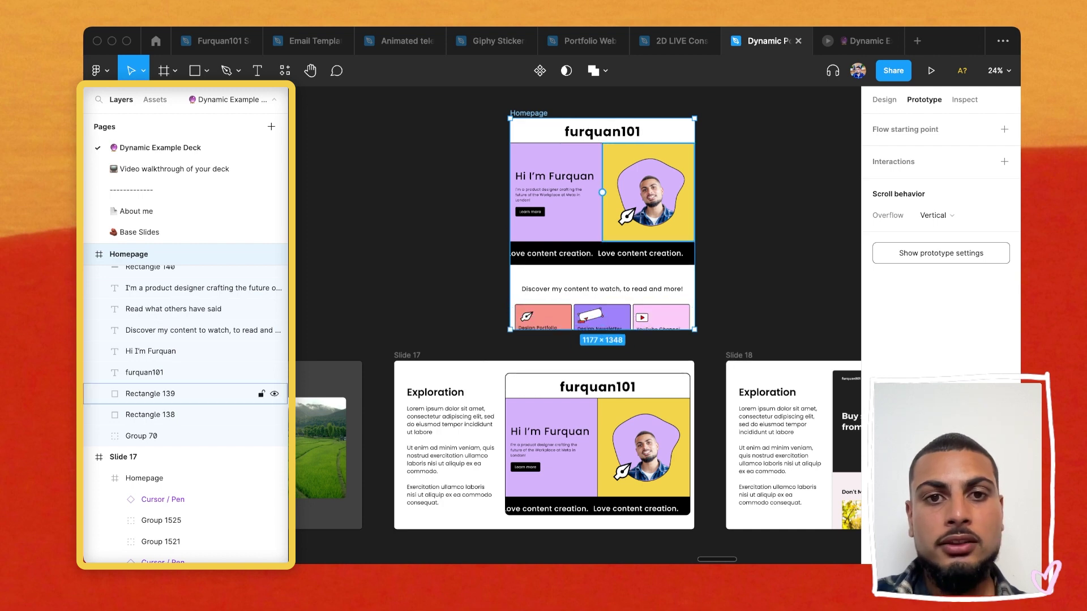
key(super+z)
key(Escape)
click(170, 254)
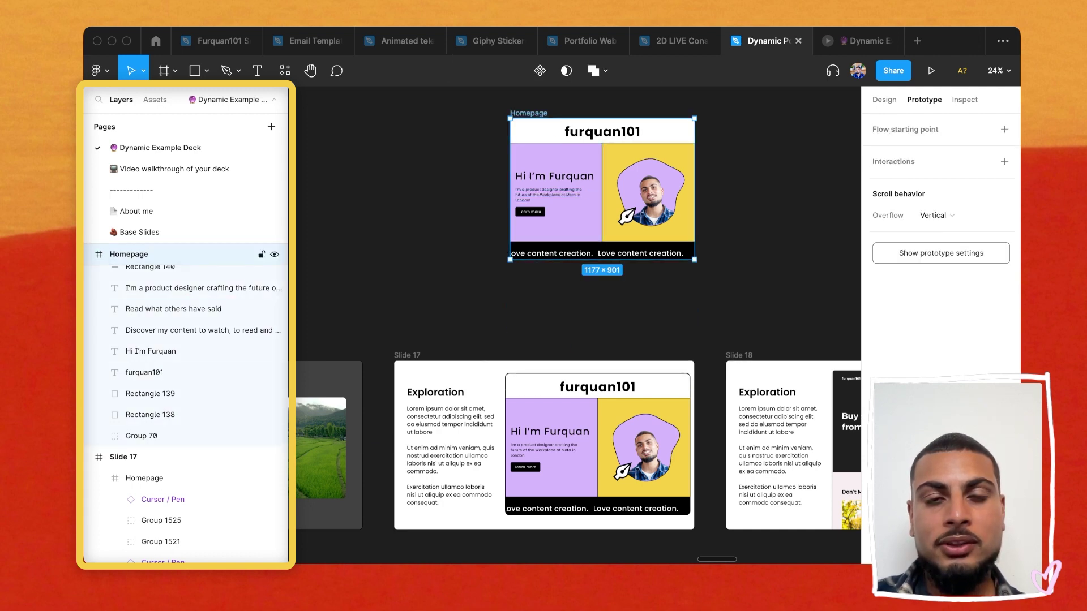
key(Delete)
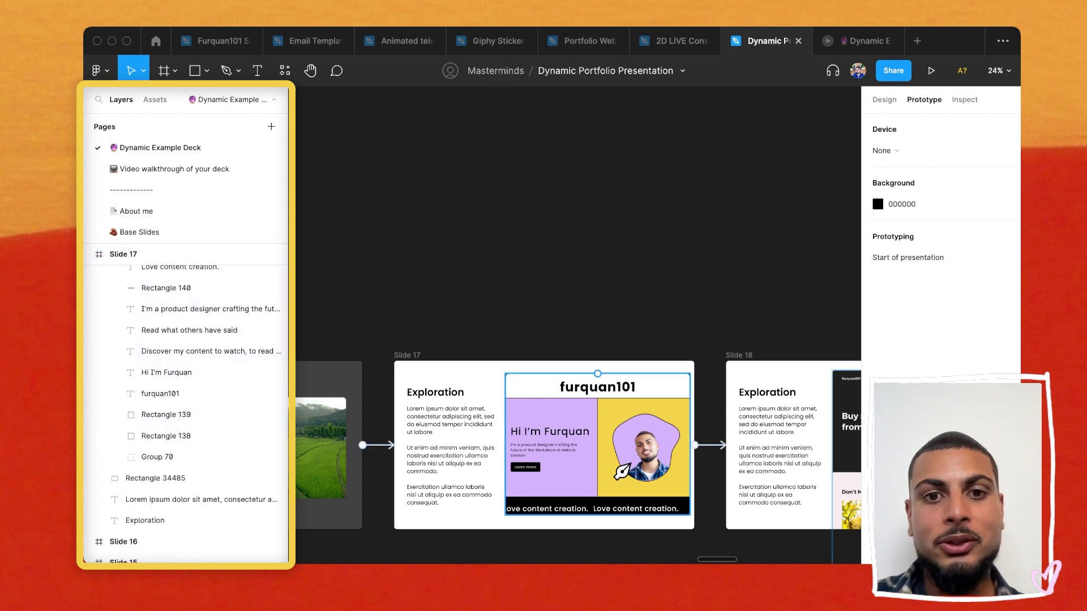
Select the Homepage frame on Slide 17 and show its design properties, including the Clip content setting
key(ctrl+z)
key(alt+8)
key(shift+e)
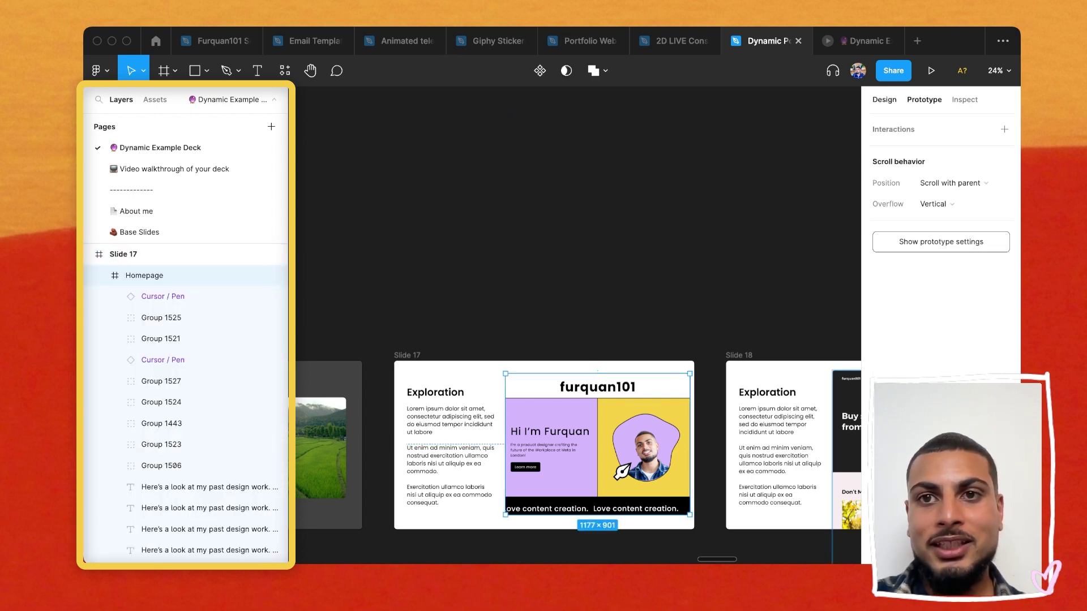
key(shift+e)
scroll(574, 396, down, 3)
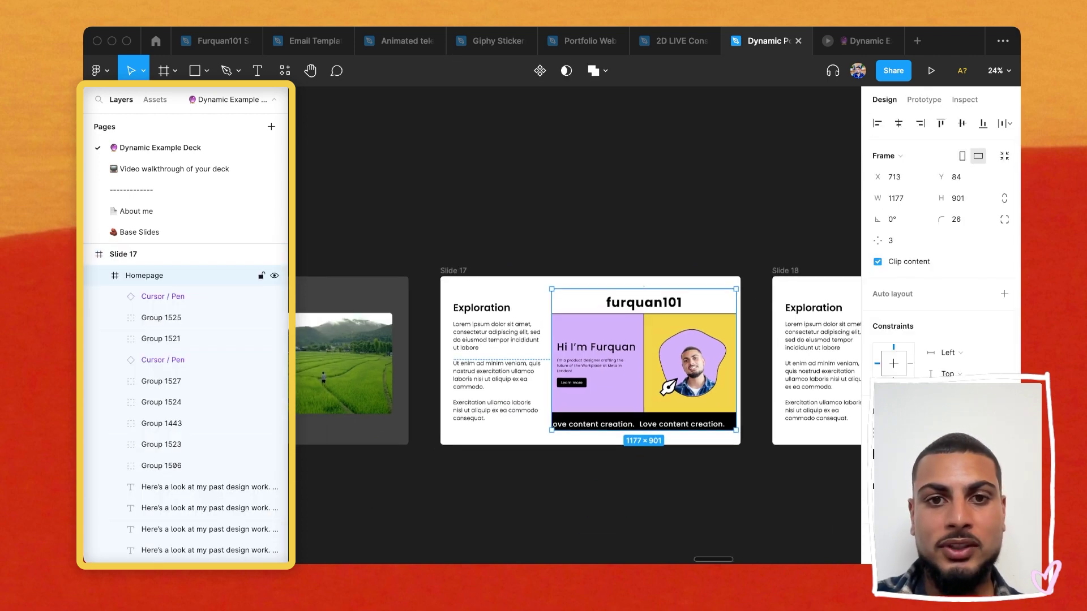
key(Escape)
click(169, 275)
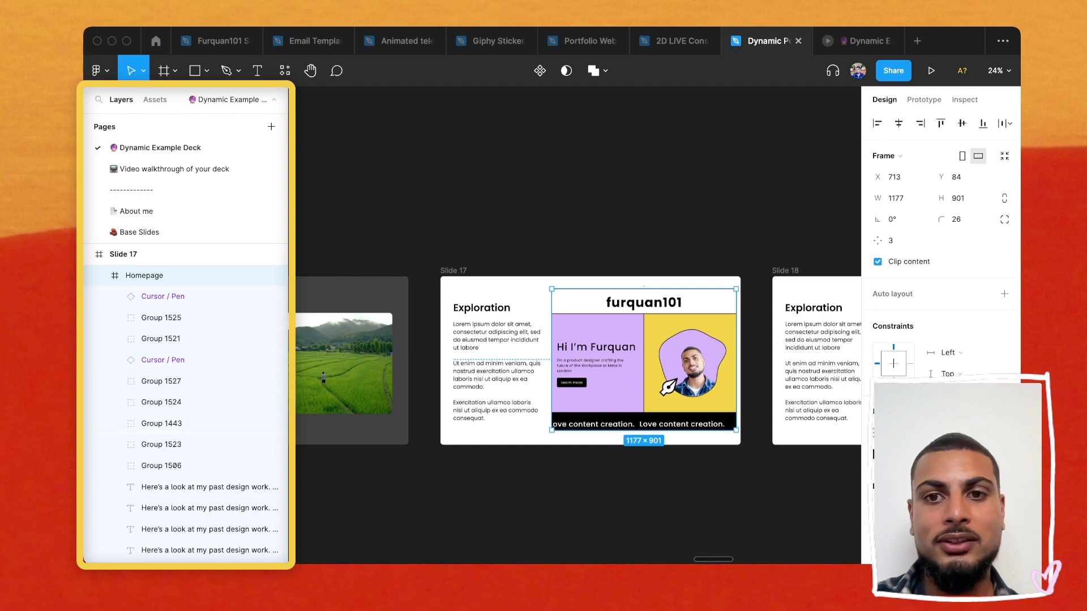
Switch to the running presentation and advance to the Exploration store page and its FigBook section
scroll(578, 357, right, 4)
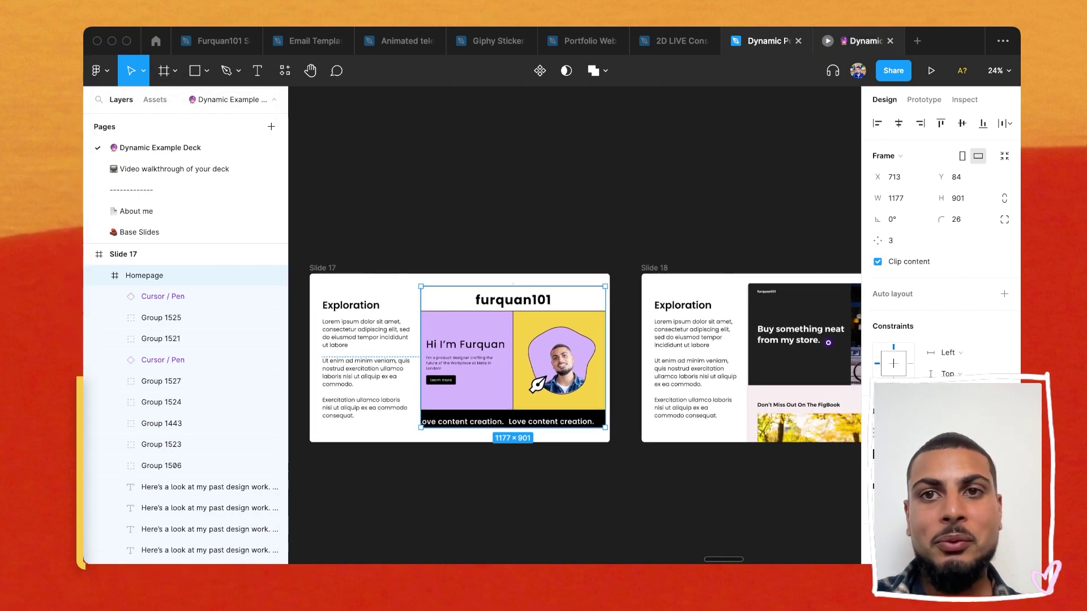
click(858, 40)
key(Right)
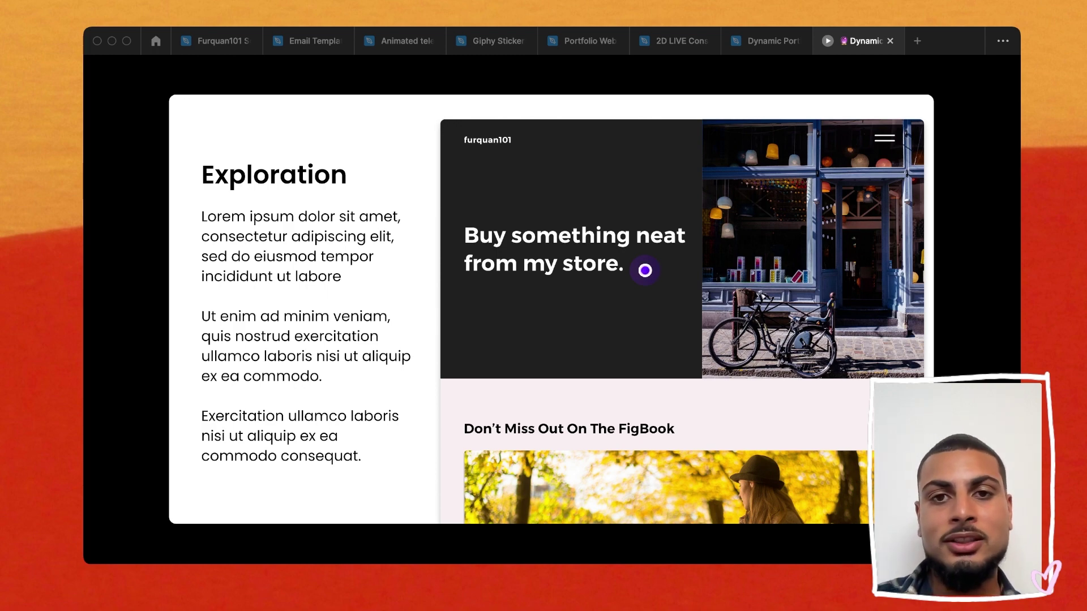
scroll(644, 270, down, 5)
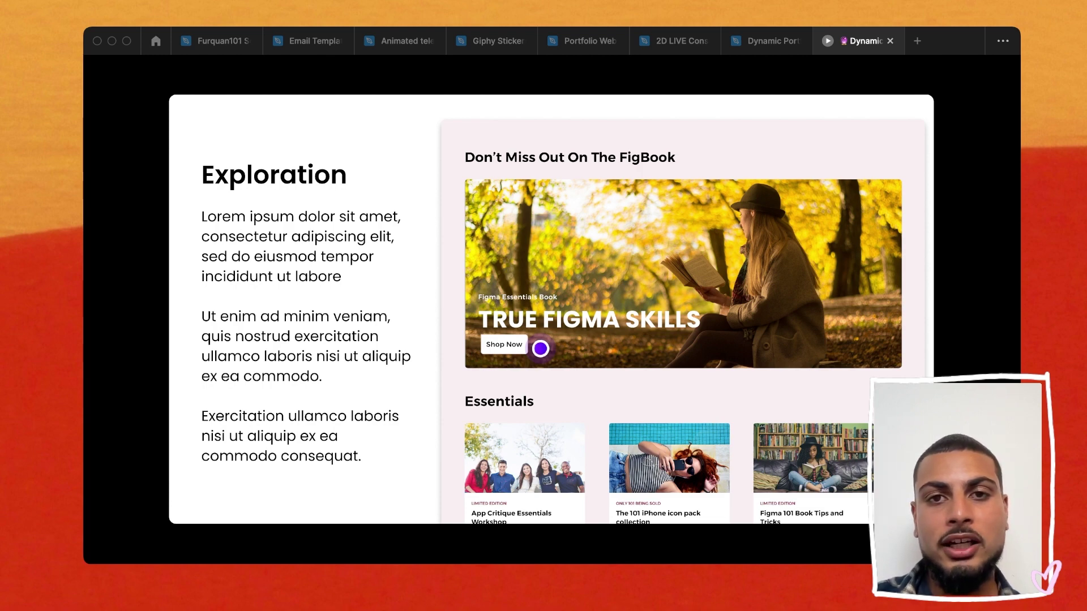
Return to the design file and select the Homepage frame on Slide 18
key(ctrl+shift+Tab)
scroll(574, 334, right, 7)
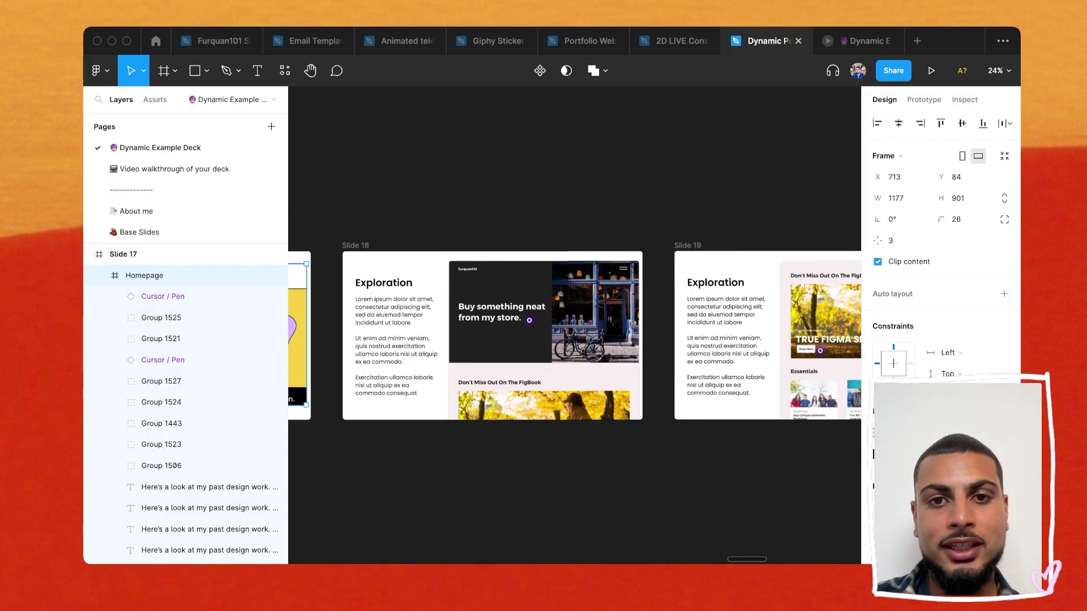
scroll(573, 334, right, 3)
scroll(573, 334, left, 5)
click(519, 306)
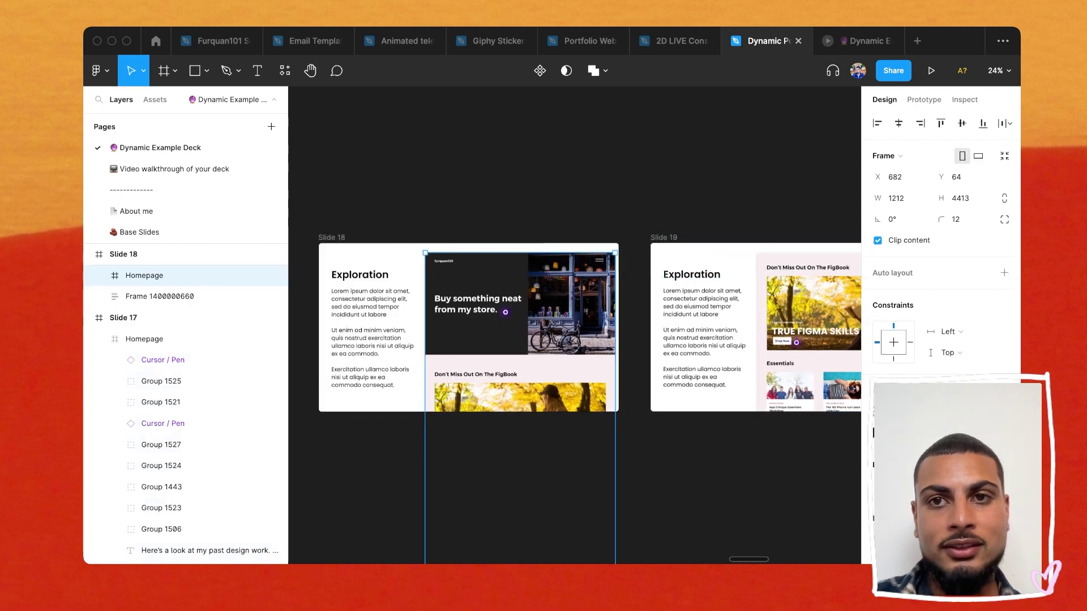
Show Slide 18's prototype connections and open the interaction details of the link to Slide 19
key(Escape)
click(923, 100)
click(634, 327)
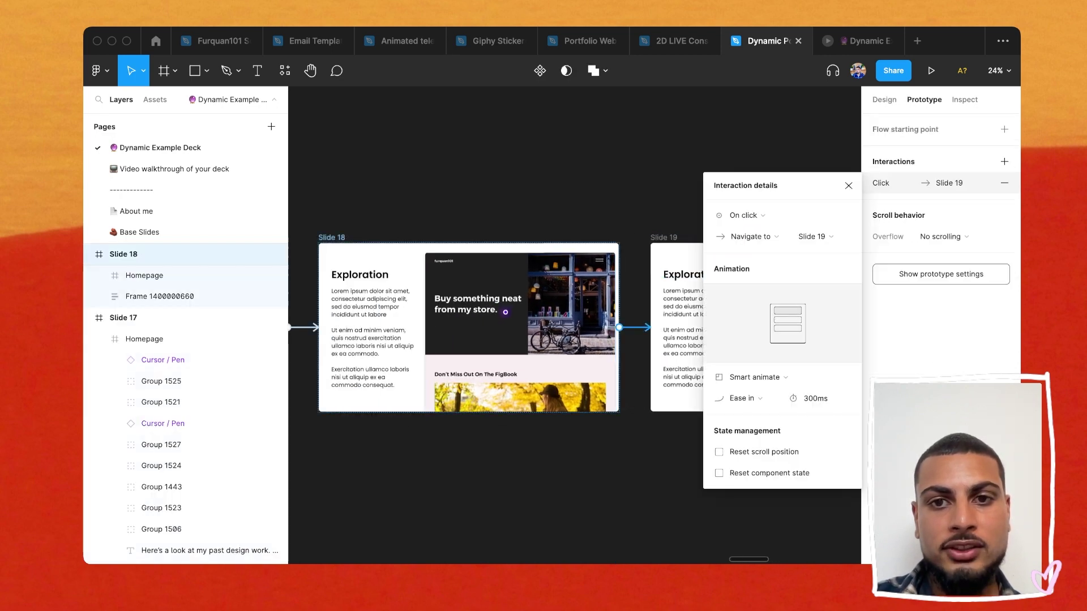
Close the interaction details and compare the scroll behavior of the Homepage frames on Slide 18 and Slide 19
key(Escape)
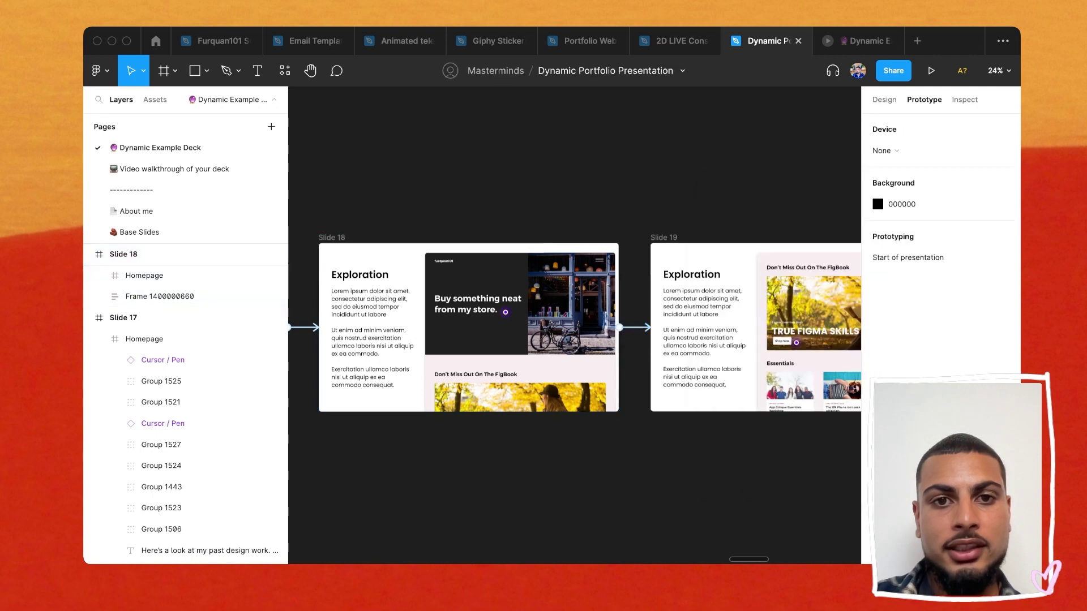
click(519, 304)
scroll(574, 390, right, 5)
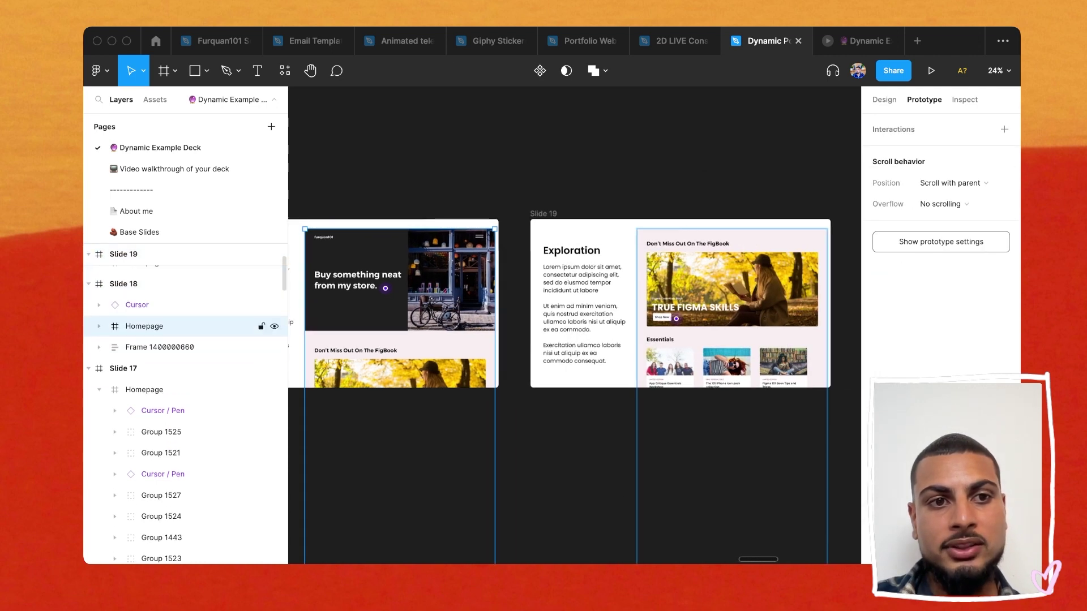
click(732, 283)
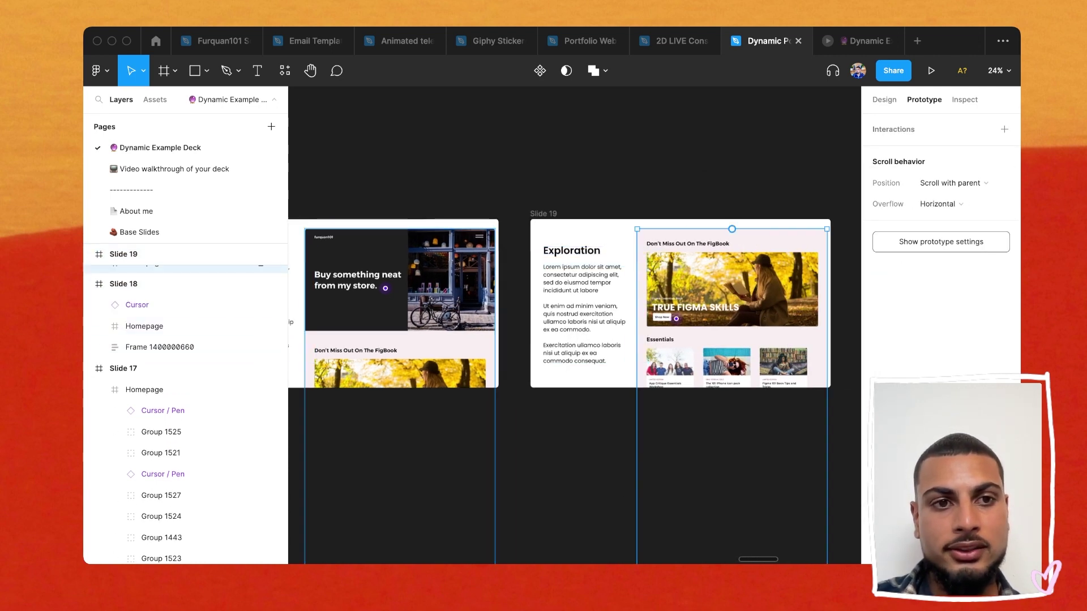
scroll(186, 333, up, 1)
click(144, 363)
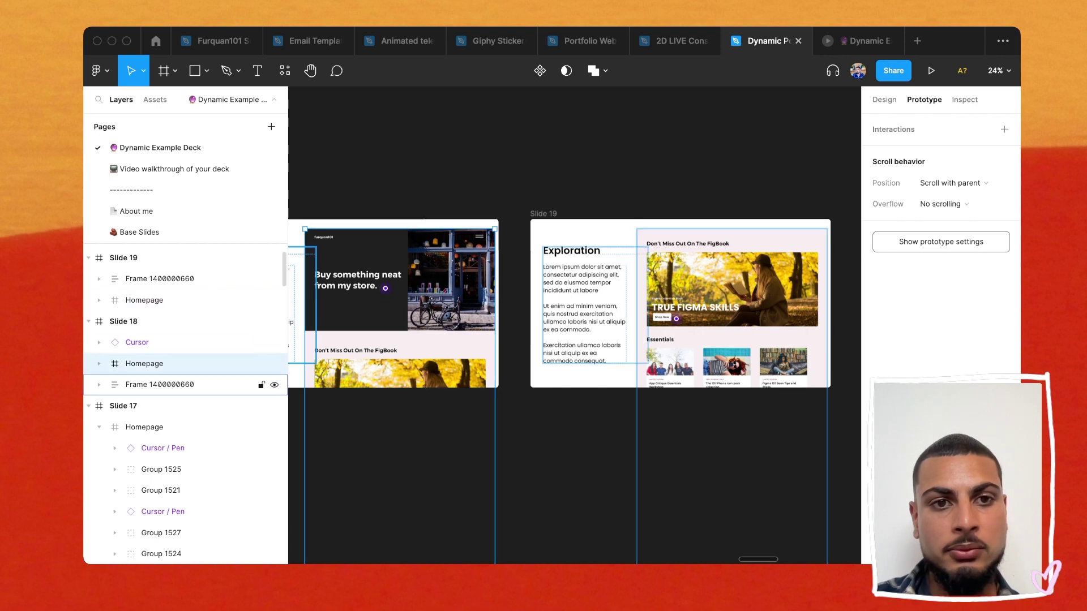
scroll(691, 545, down, 3)
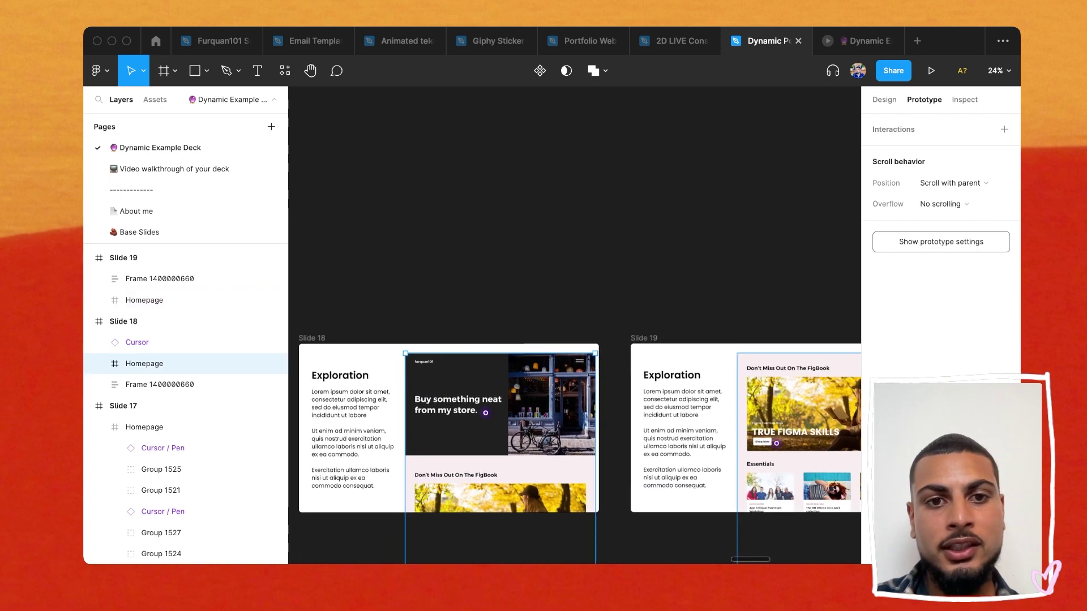
Place a copy of Slide 19's Homepage frame above the slides and extend its upper edge to 1212 × 5153 to reveal the whole page
click(696, 431)
alt+drag(696, 430, 623, 135)
scroll(622, 136, up, 4)
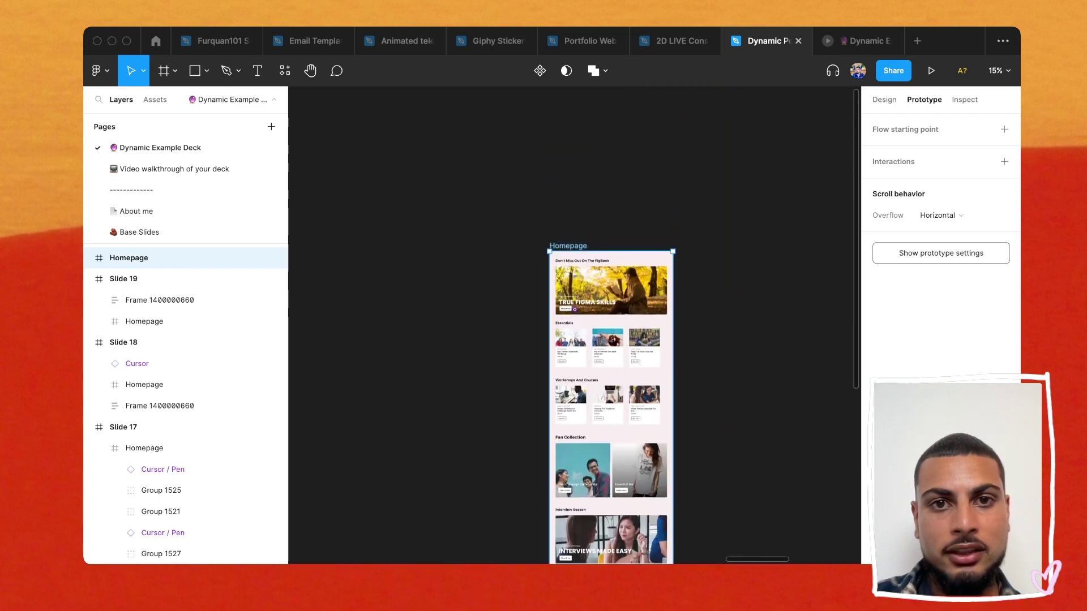
key(Escape)
click(568, 245)
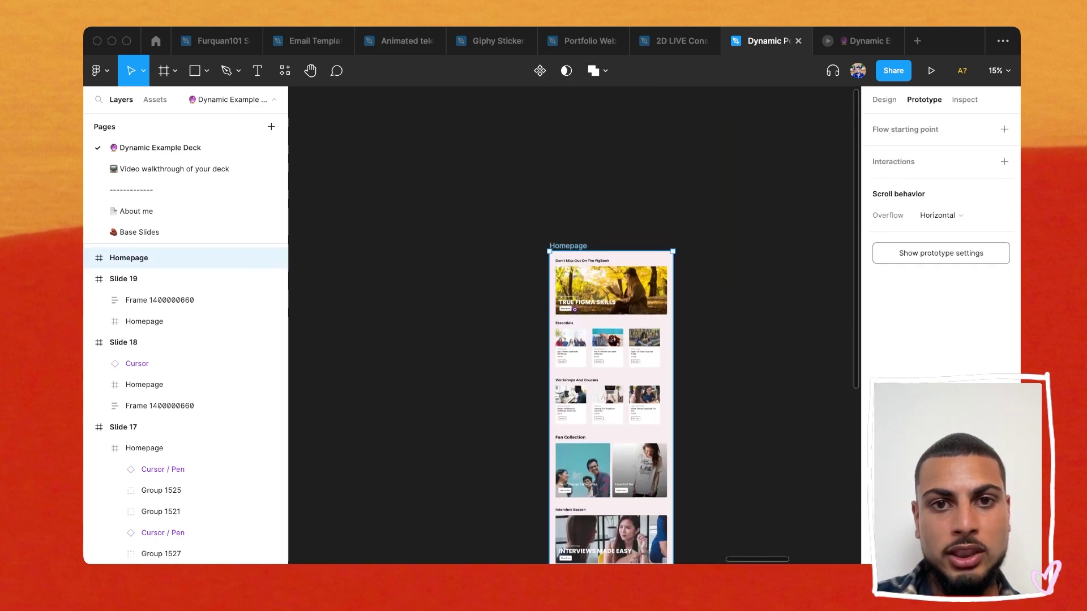
super+drag(610, 250, 611, 175)
key(Escape)
scroll(582, 139, down, 3)
Delete the copied Homepage frame above the slides
click(582, 161)
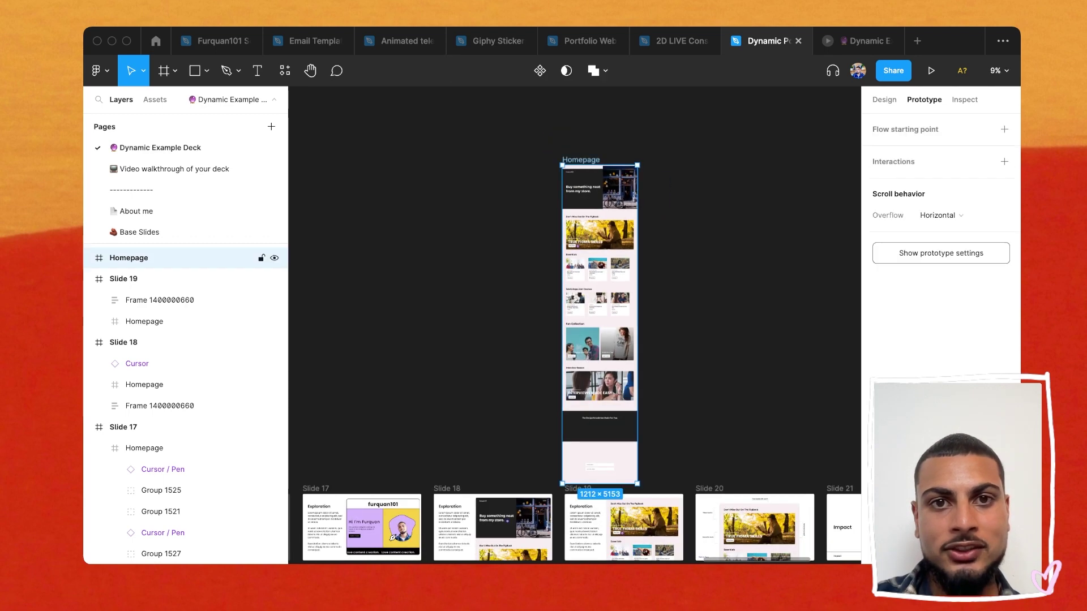
key(BackSpace)
scroll(615, 403, down, 3)
scroll(615, 404, up, 3)
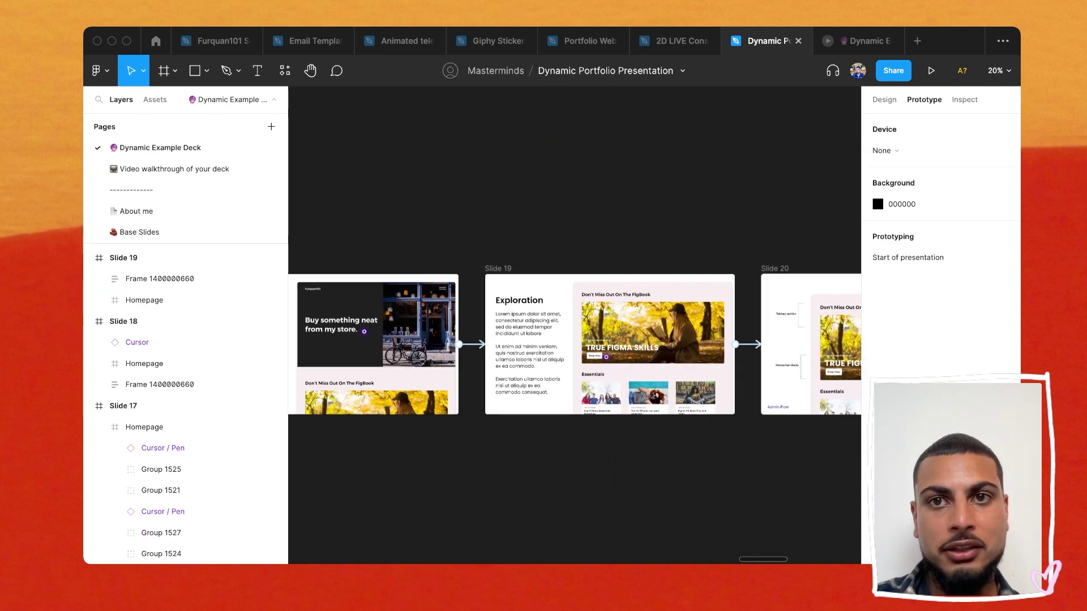
Switch to the running presentation and move back and forth between the FigBook Exploration slide and the annotated slide with callouts
click(858, 41)
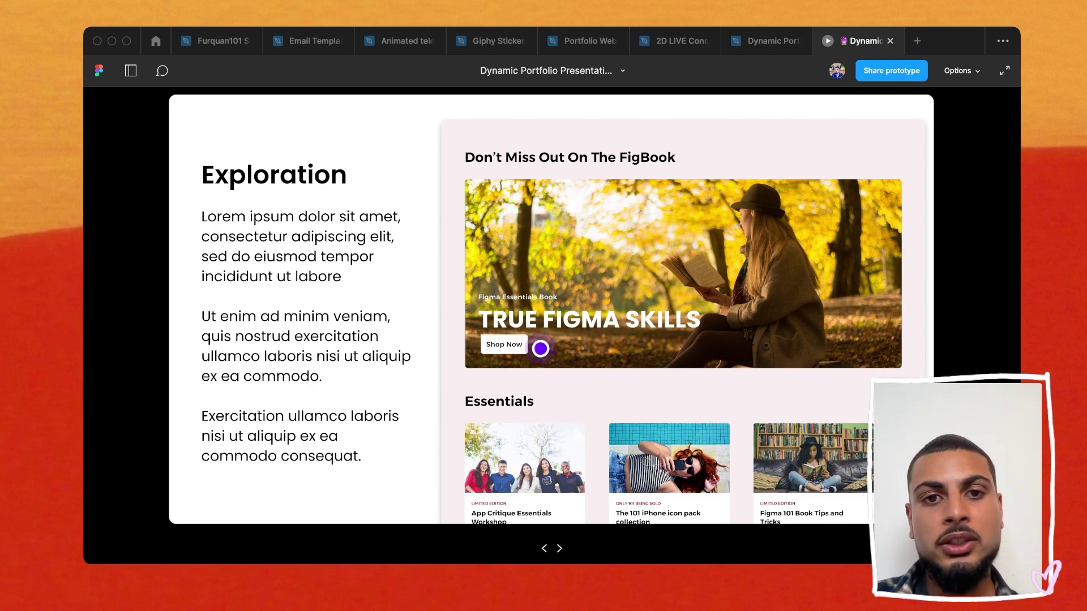
key(Right)
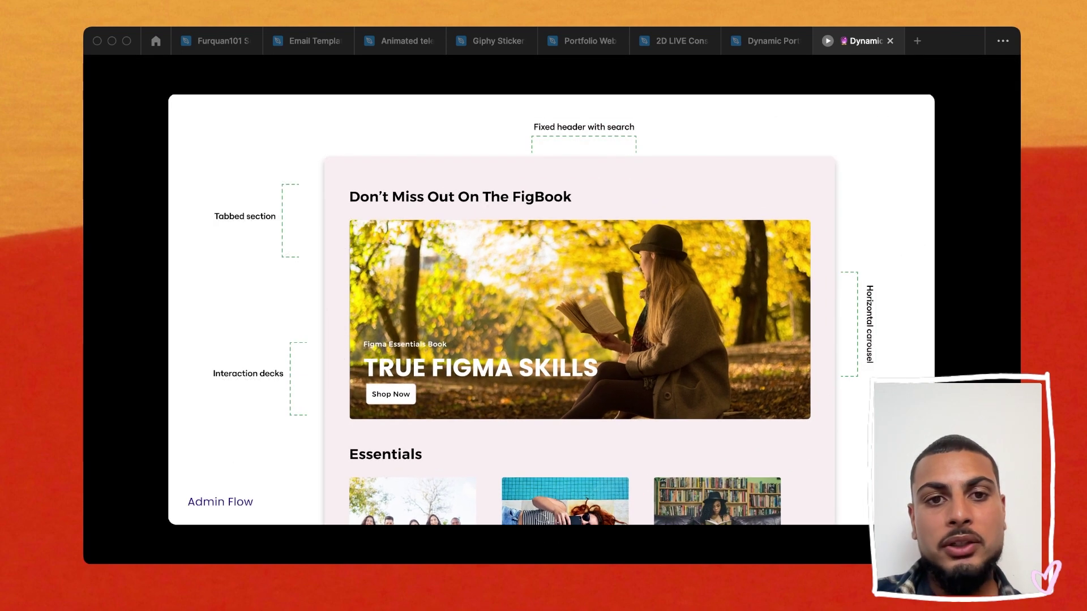
key(Left)
key(Right)
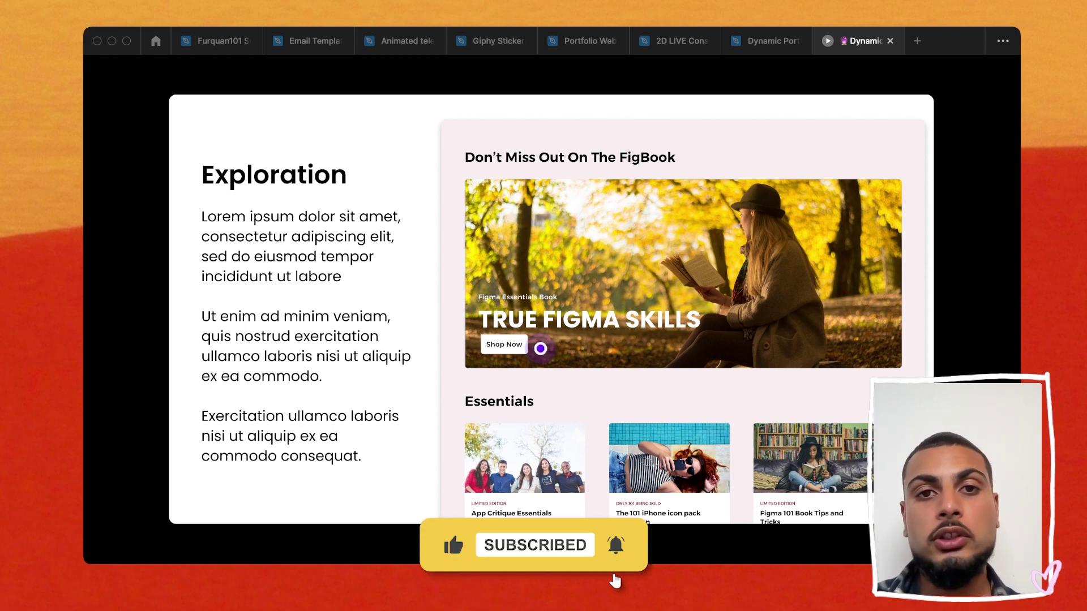
key(Right)
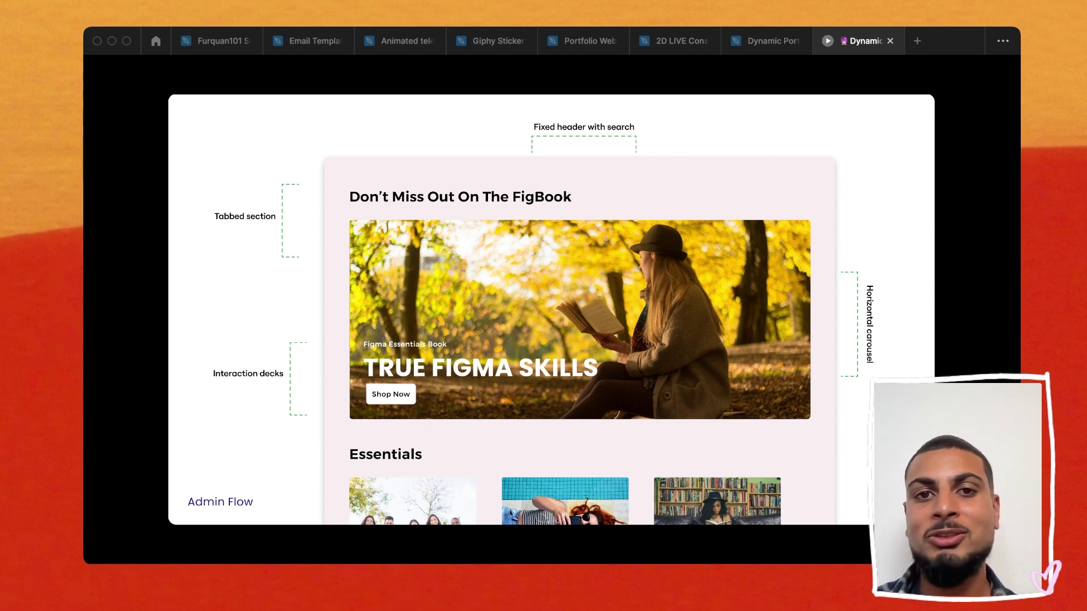
Replay the presentation from the Exploration store slide through to the Impact slide
click(541, 348)
click(540, 348)
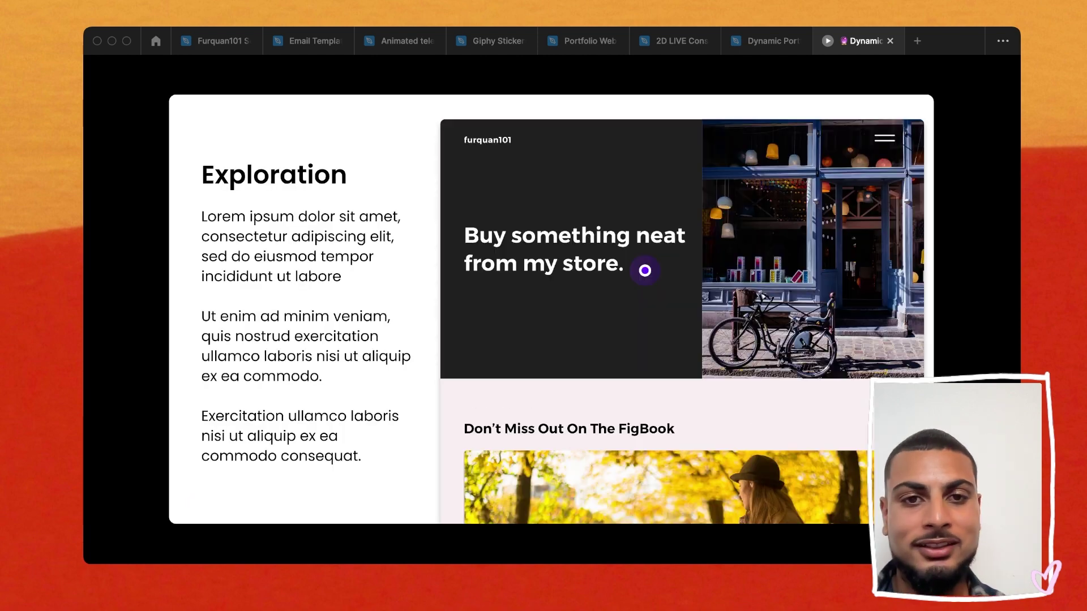
scroll(644, 271, down, 4)
click(528, 351)
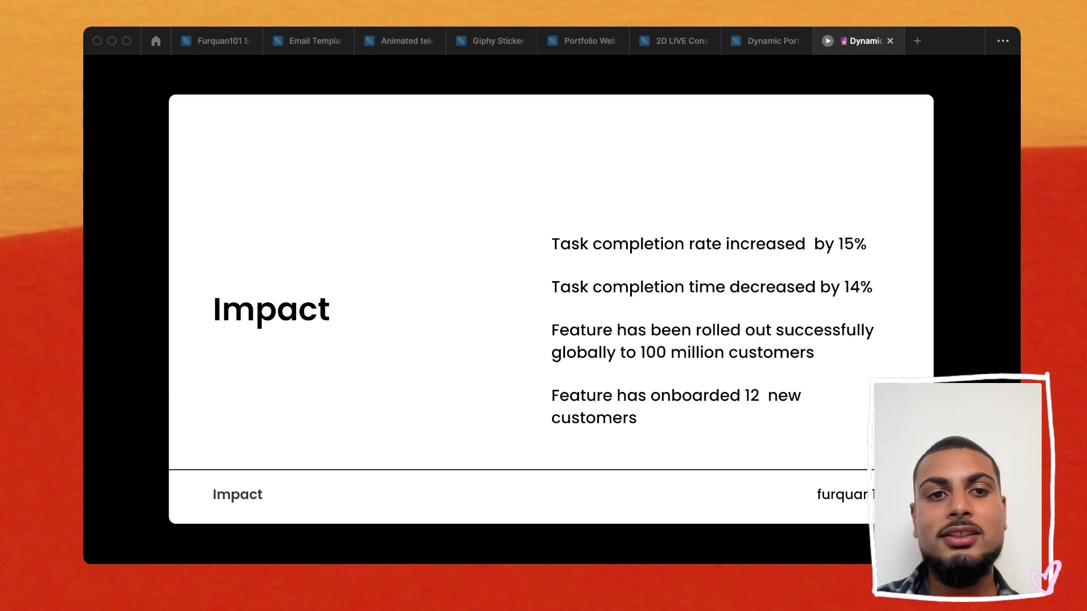
key(Right)
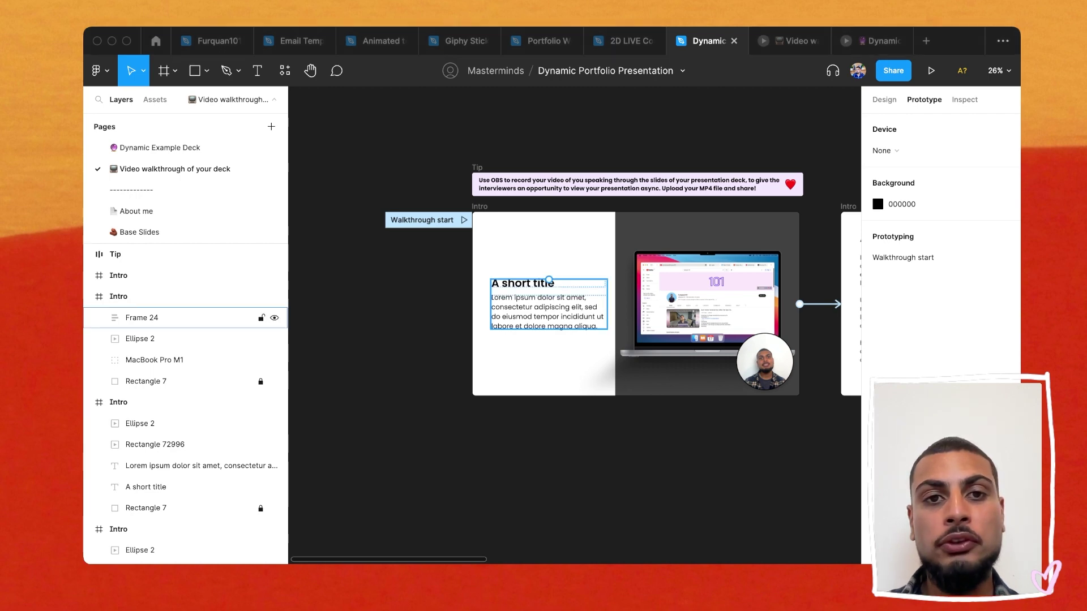
Review the first Intro slide and its tip, then play the video walkthrough presentation through to the green rice-field slide
scroll(518, 289, up, 3)
scroll(416, 229, down, 3)
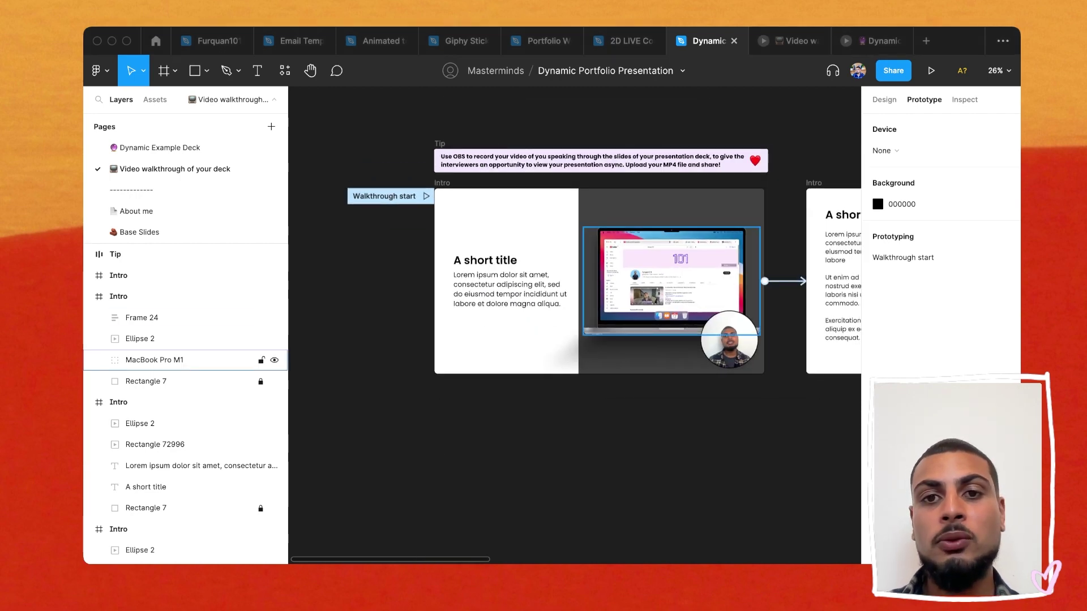
scroll(638, 302, right, 1)
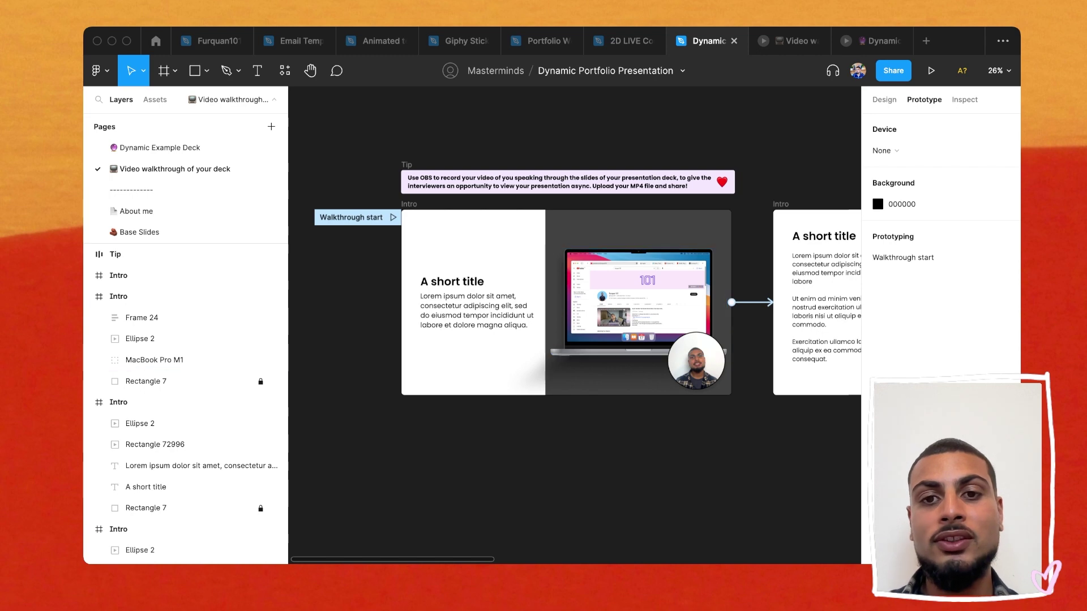
scroll(487, 244, up, 1)
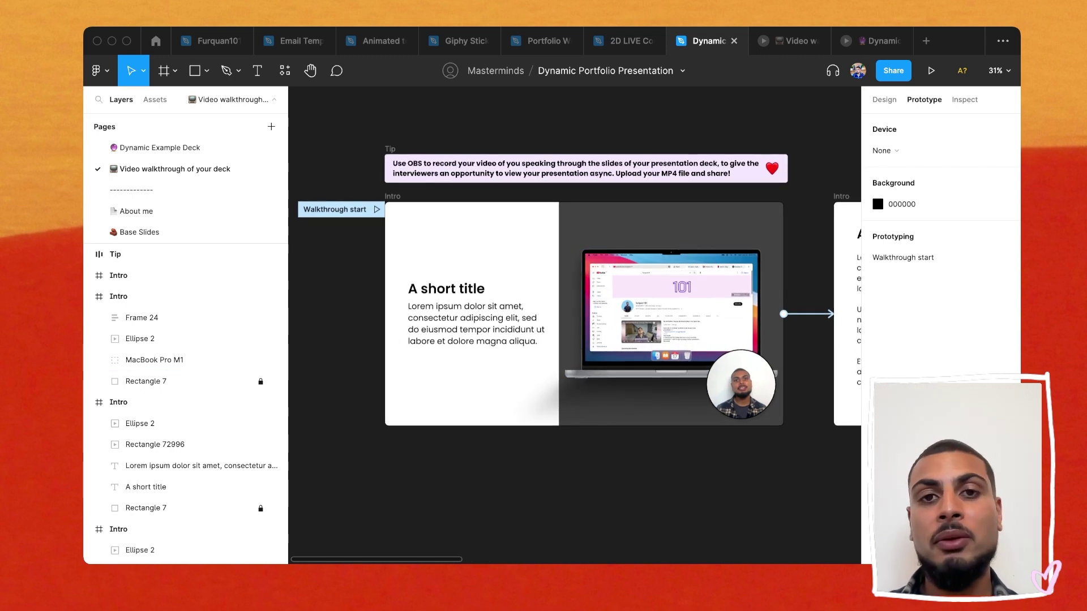
scroll(575, 300, up, 2)
scroll(574, 300, left, 1)
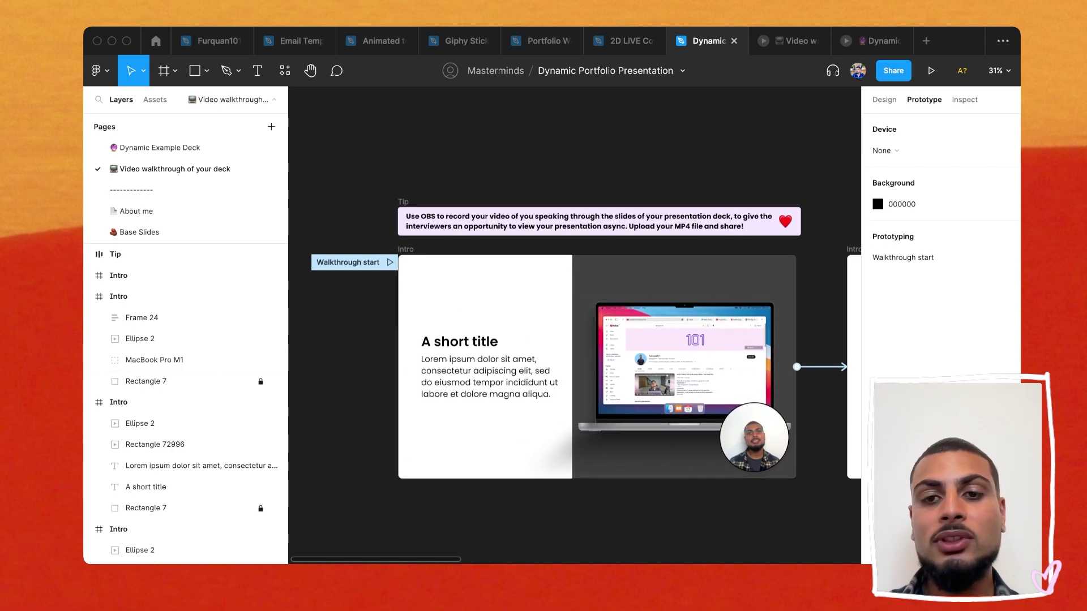
key(ctrl+Tab)
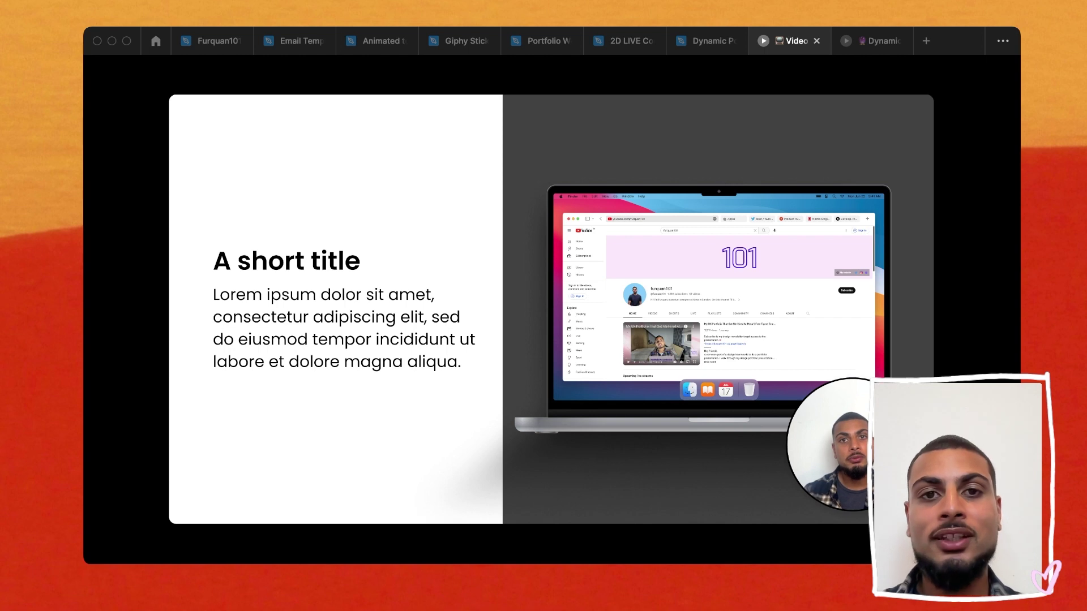
key(Right)
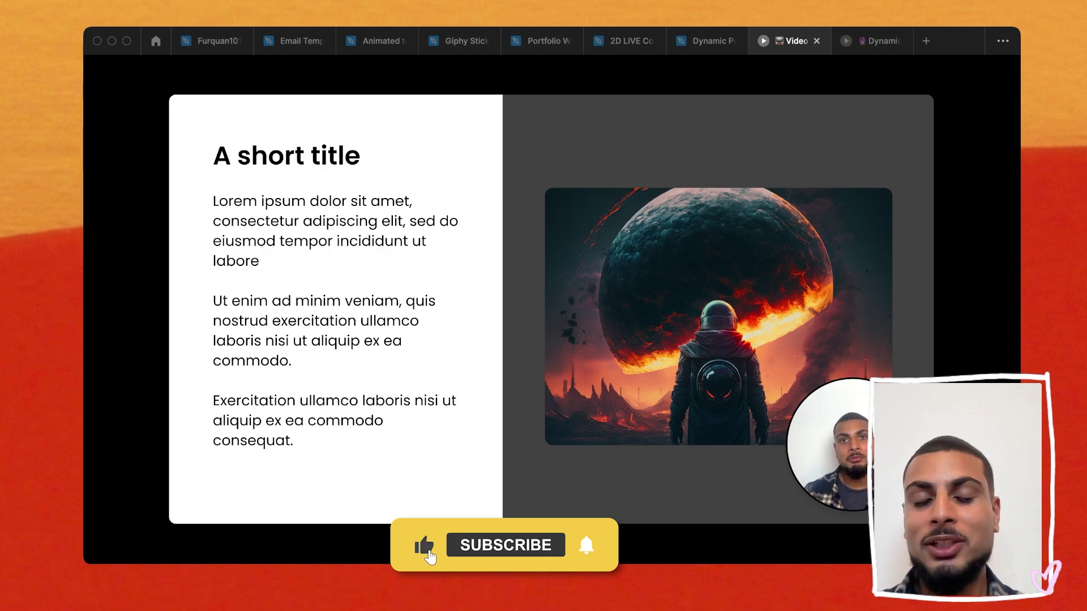
key(Right)
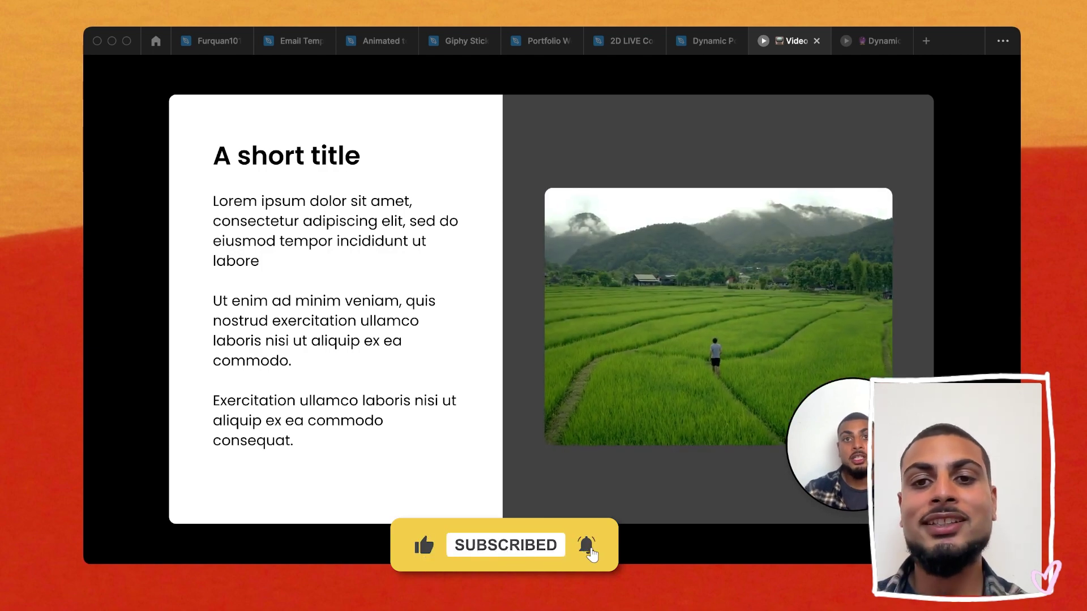
Return to the design file and review the interaction details of the link from the first to the second Intro slide
key(ctrl+shift+Tab)
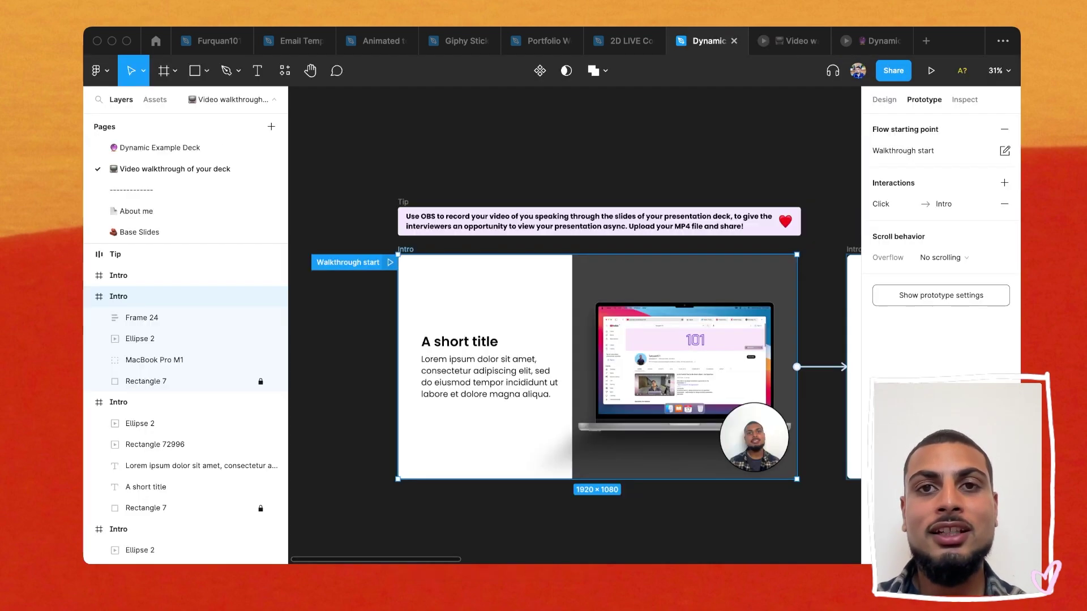
scroll(574, 324, right, 6)
click(463, 345)
scroll(496, 325, right, 1)
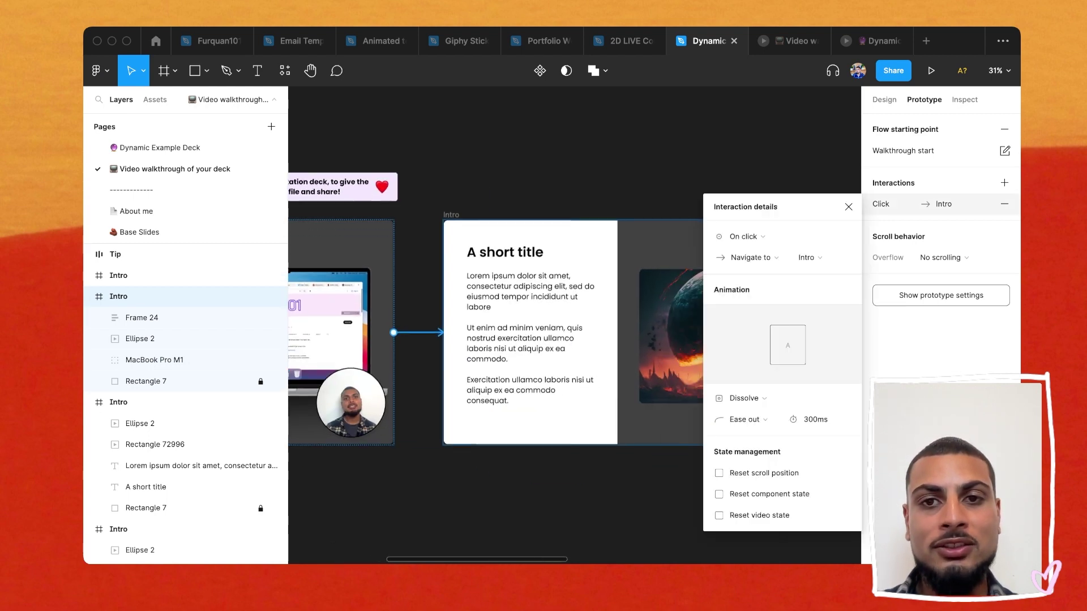
scroll(495, 325, right, 3)
scroll(495, 325, right, 4)
key(Escape)
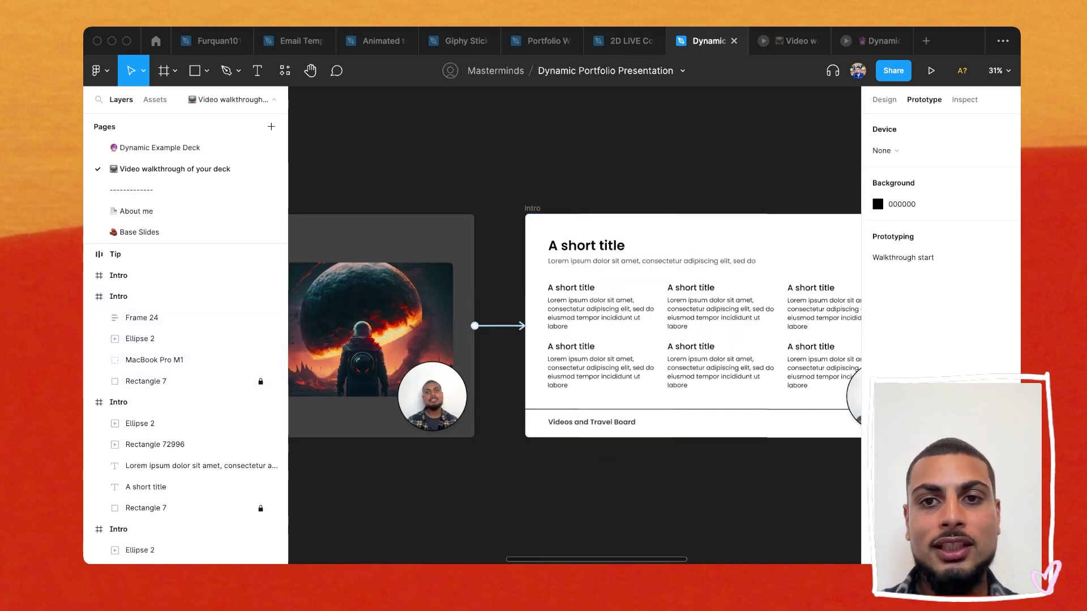
Review the interaction details of the link from the planet-image slide to the six-block text slide
click(496, 326)
scroll(496, 326, right, 7)
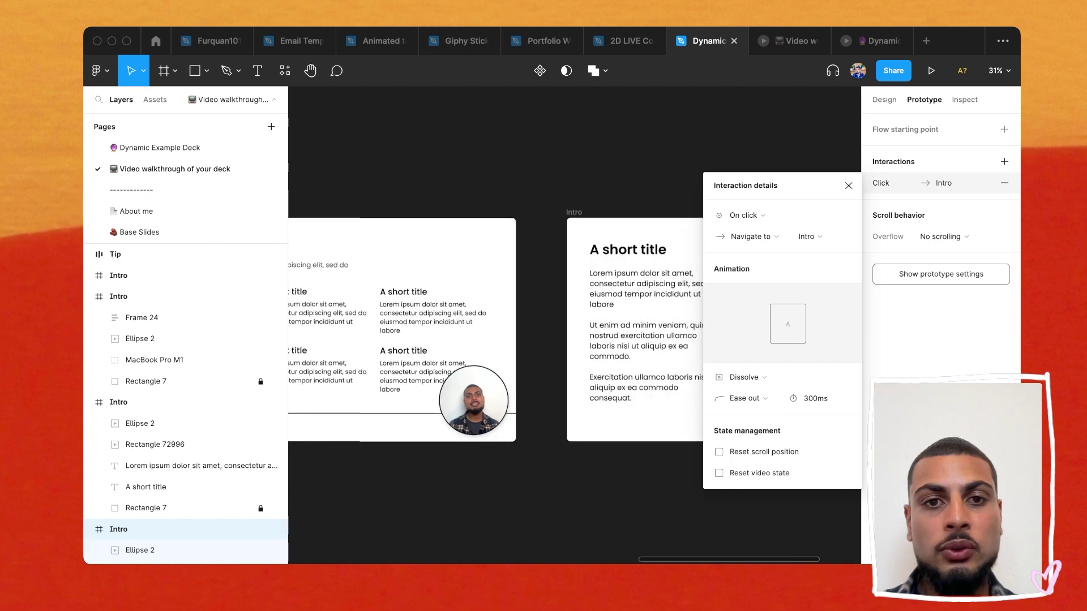
key(Escape)
Change the trigger of the link from the six-block text slide to the rice-field slide to After delay, 800 ms
click(540, 330)
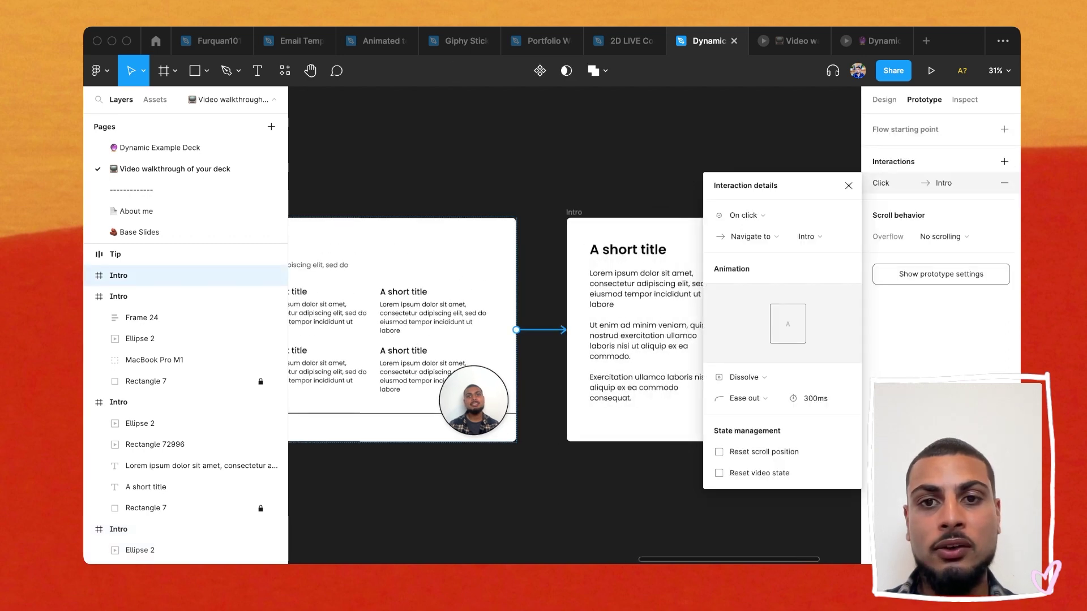
scroll(496, 348, right, 8)
click(746, 215)
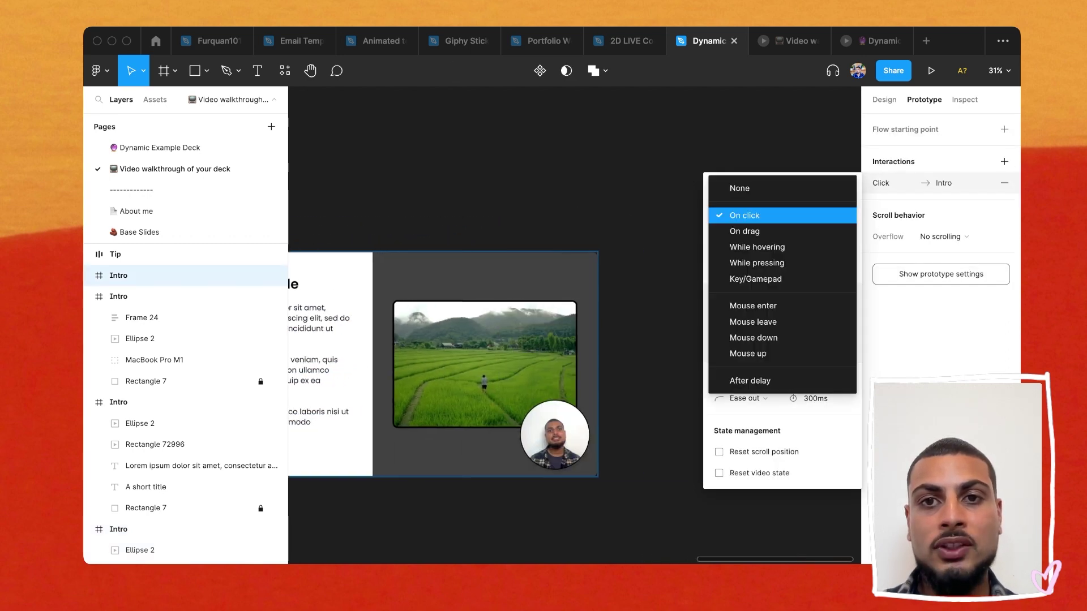
click(748, 380)
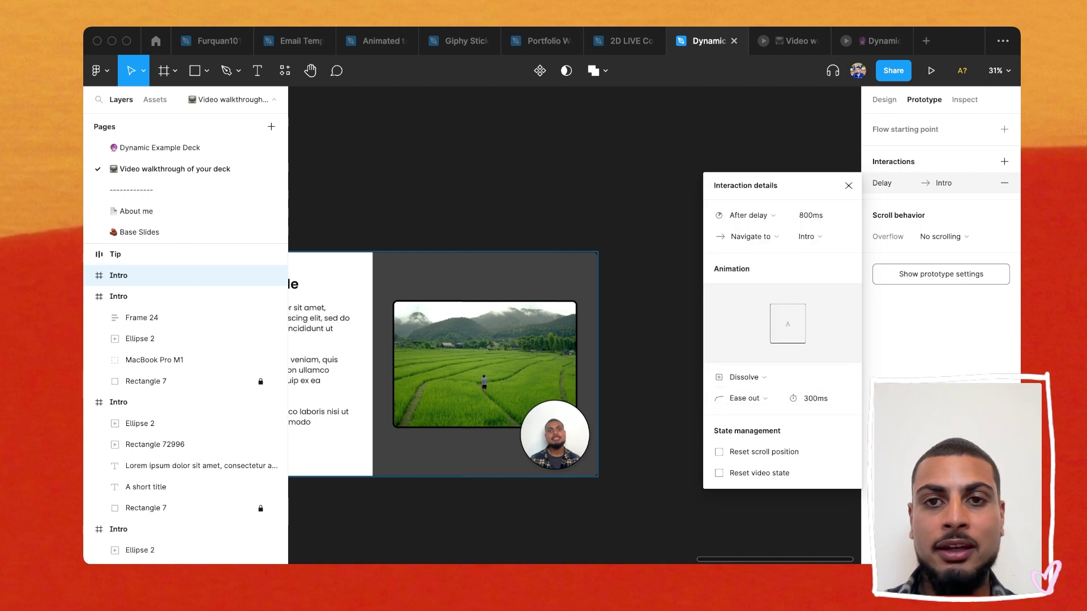
scroll(495, 348, left, 6)
key(Escape)
click(454, 348)
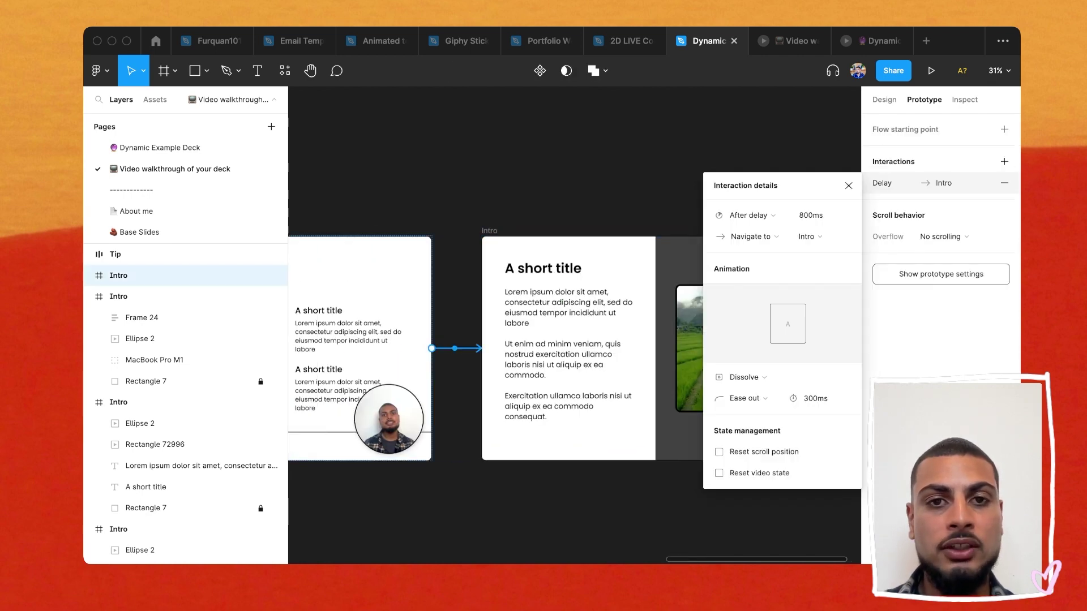
click(467, 315)
Switch back to the video walkthrough presentation and advance from the laptop slide to the planet-image slide
scroll(467, 315, down, 4)
scroll(447, 313, right, 2)
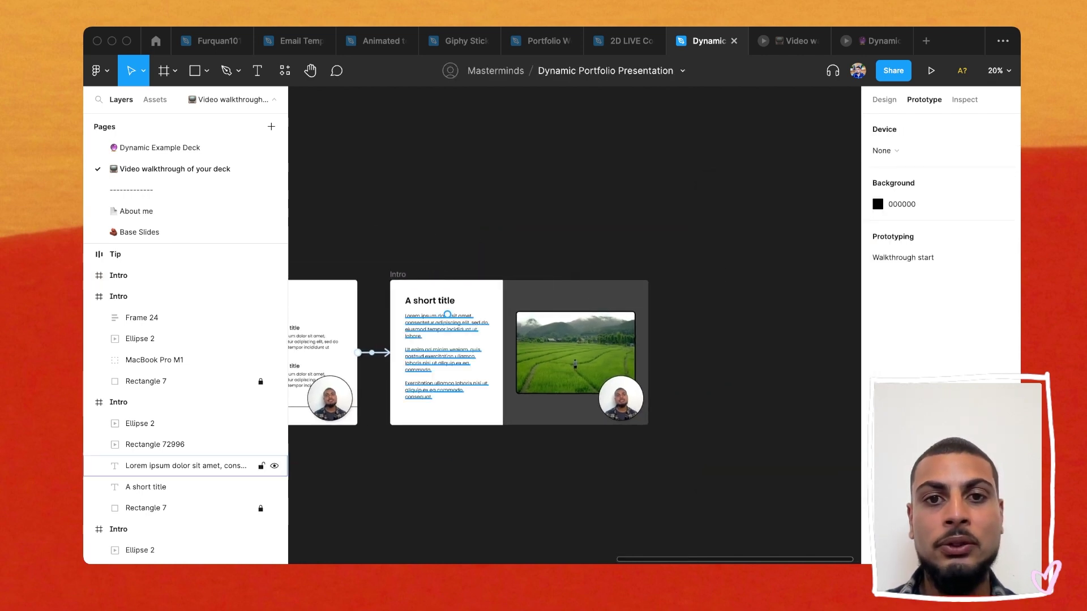
scroll(447, 313, left, 10)
scroll(574, 340, left, 3)
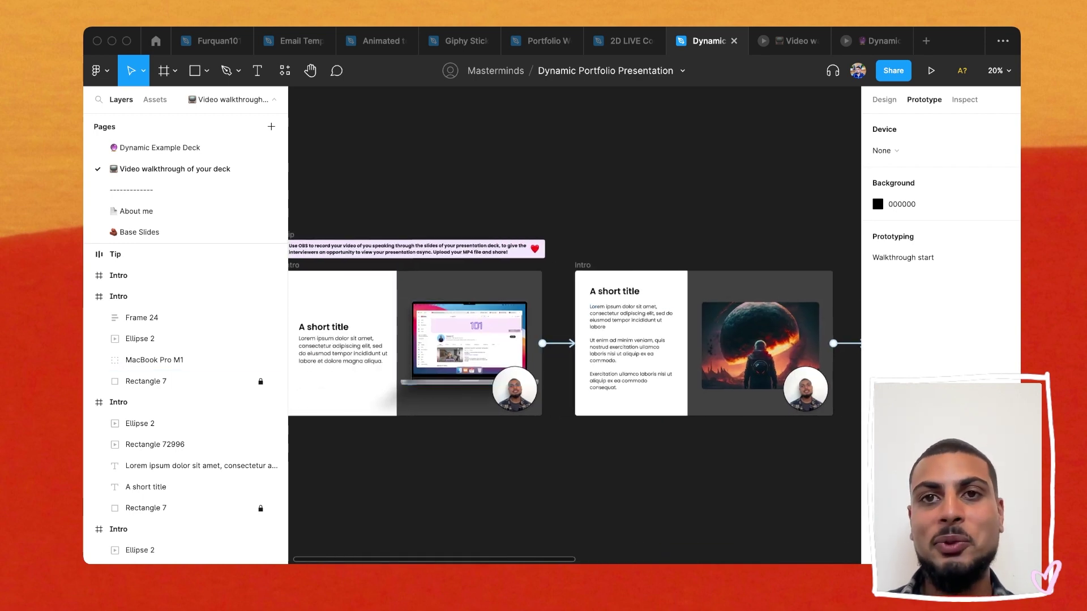
click(790, 41)
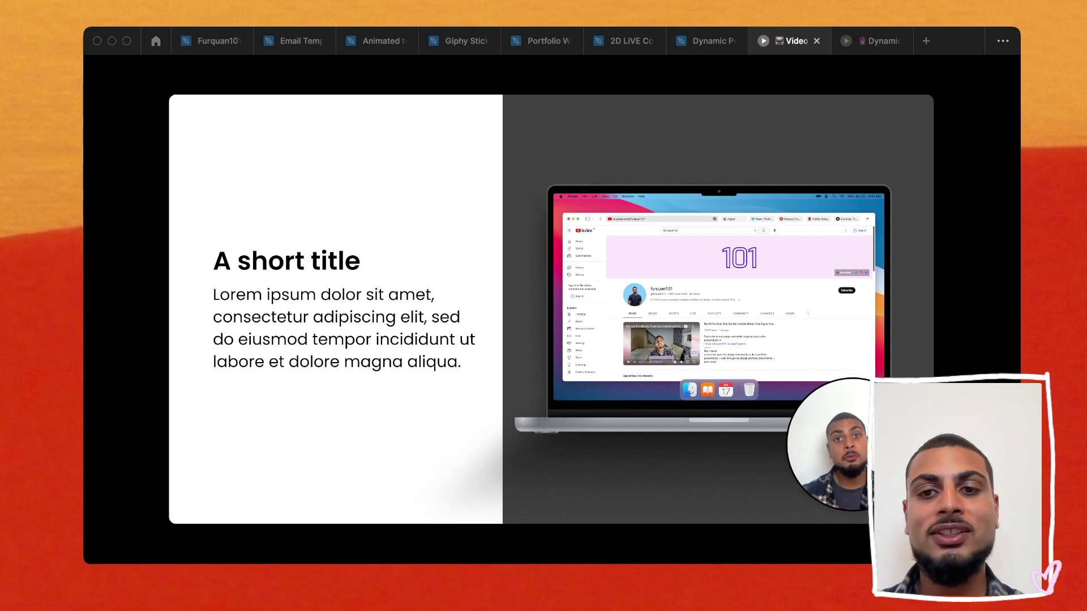
key(Right)
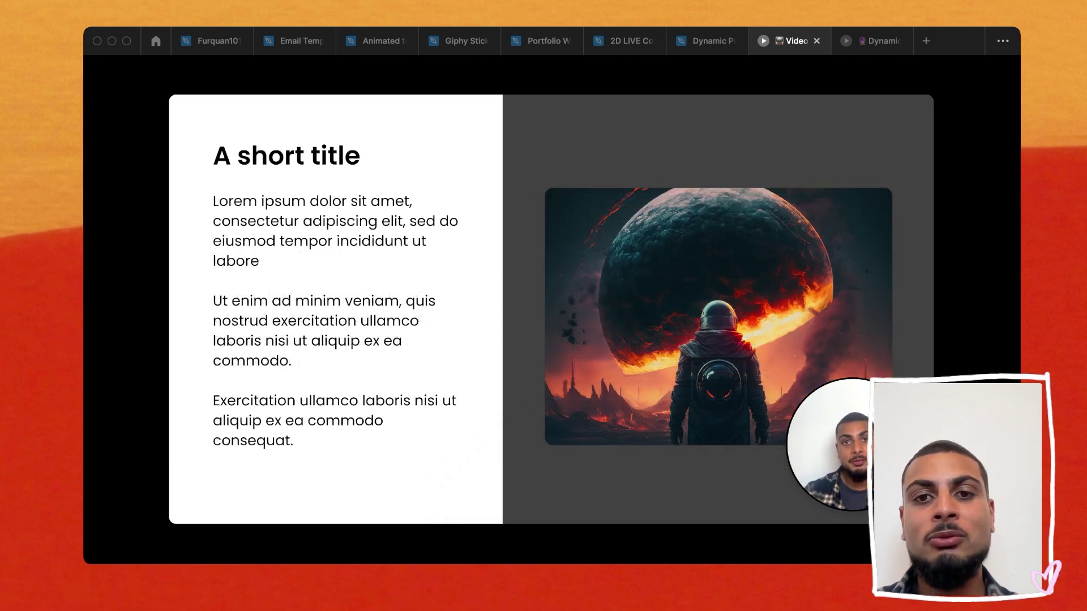
Play the slides from the planet image through the six-block text to the rice field, and step back through them
key(Right)
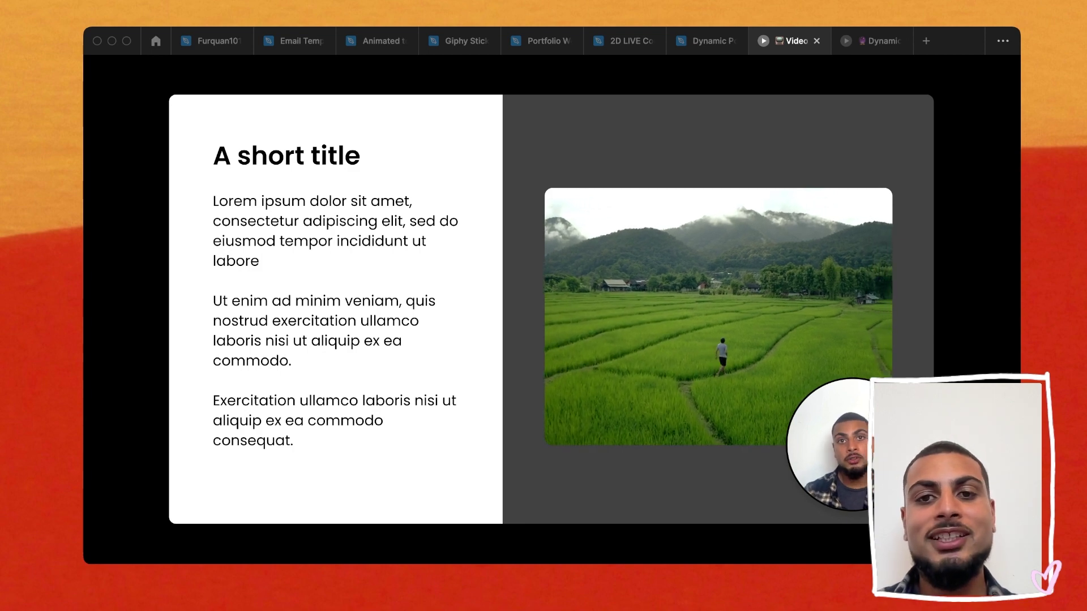
key(Right)
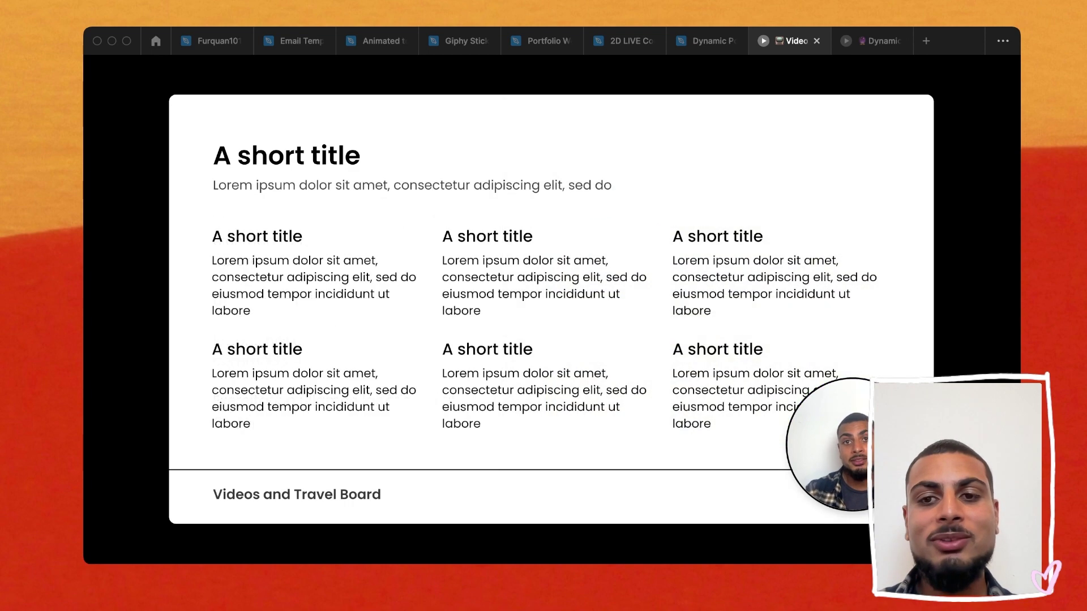
key(Left)
key(Left)
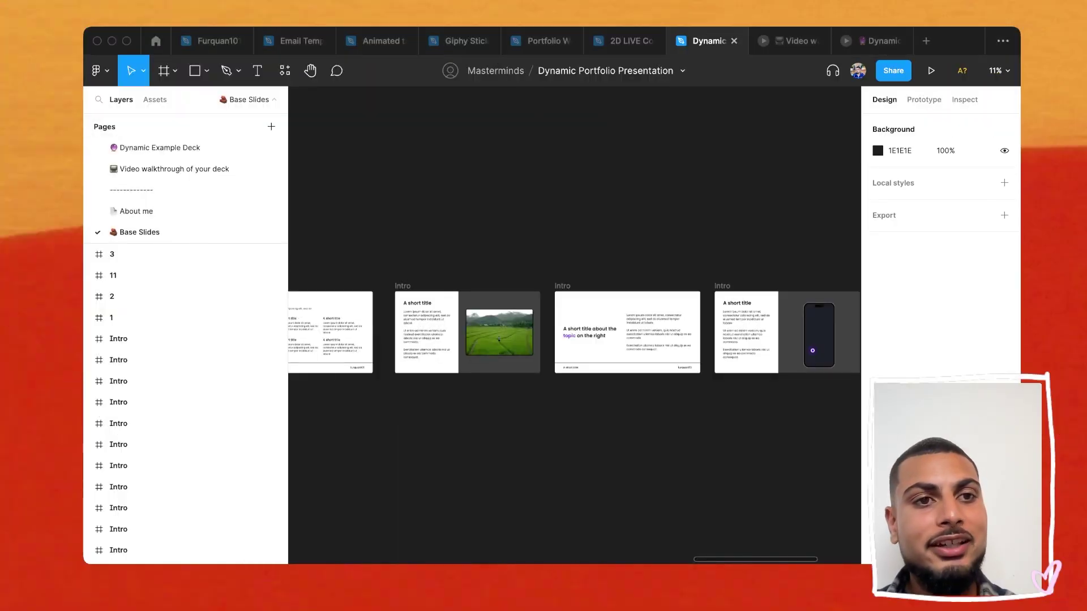
On the Base Slides page of the design file, inspect the iPhone and MacBook mockups on the slide combining both devices
scroll(573, 332, right, 4)
scroll(724, 317, up, 1)
scroll(736, 319, up, 5)
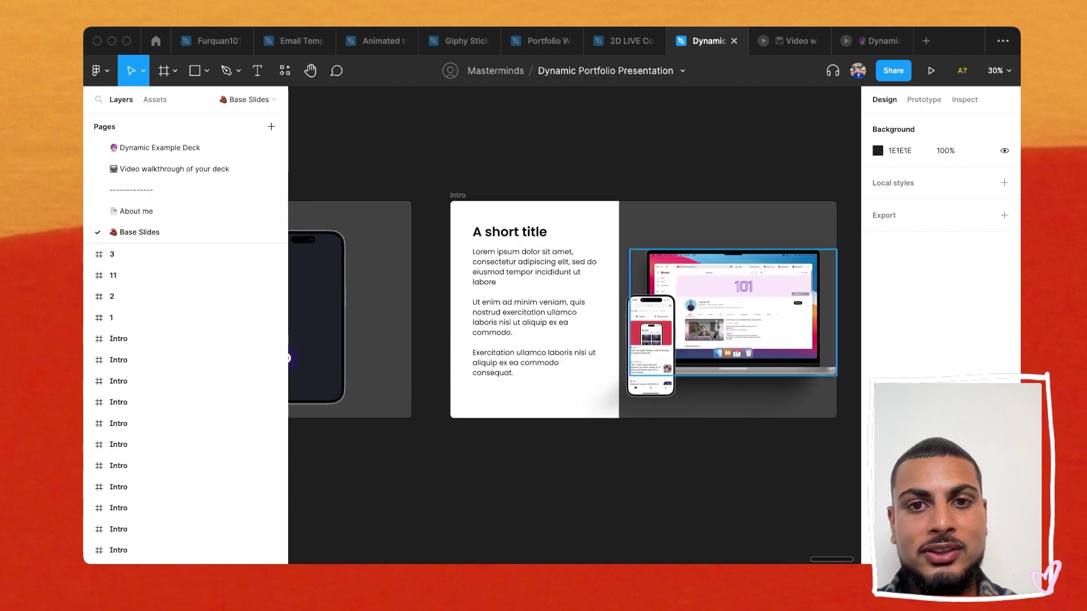
click(653, 340)
scroll(701, 322, up, 4)
scroll(702, 322, right, 1)
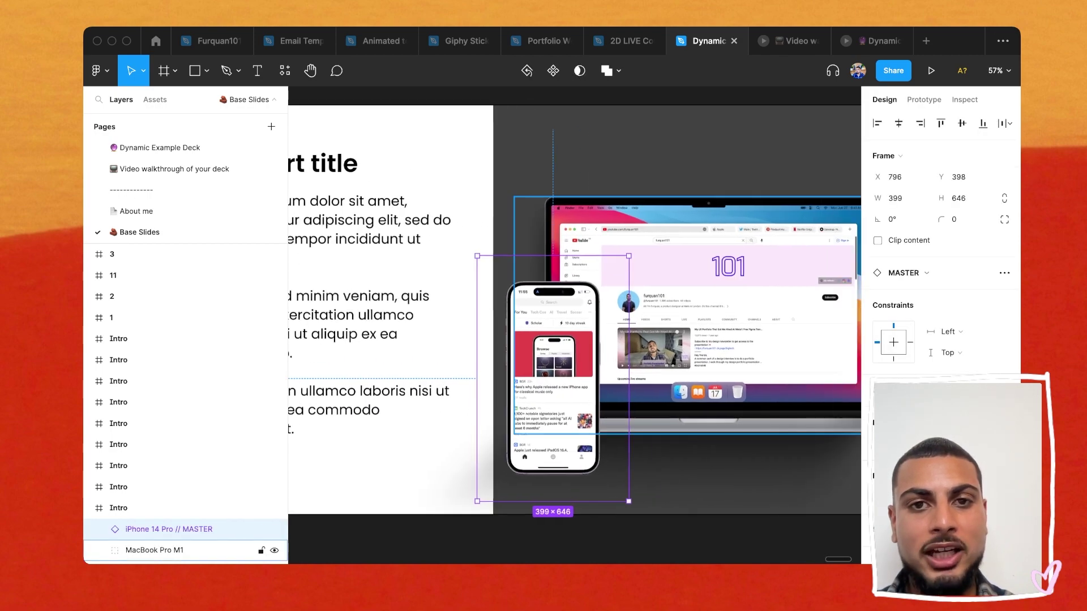
click(693, 244)
Inspect the cursor component and the iPhone 14 Pro mockup on the single-phone slide
scroll(693, 244, down, 4)
scroll(693, 244, left, 5)
scroll(693, 325, left, 2)
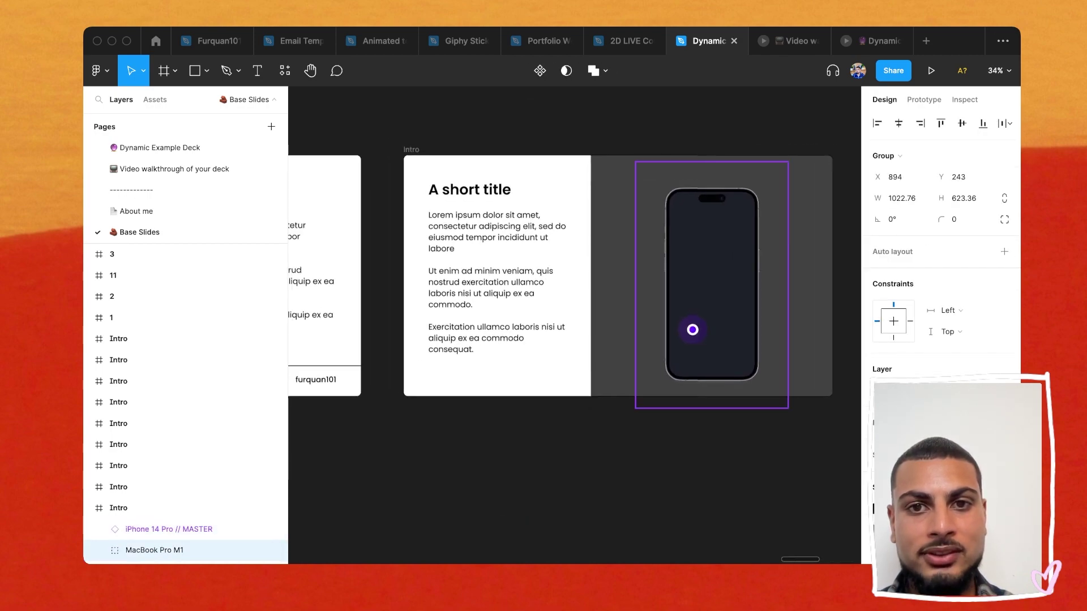
click(692, 330)
scroll(698, 324, up, 3)
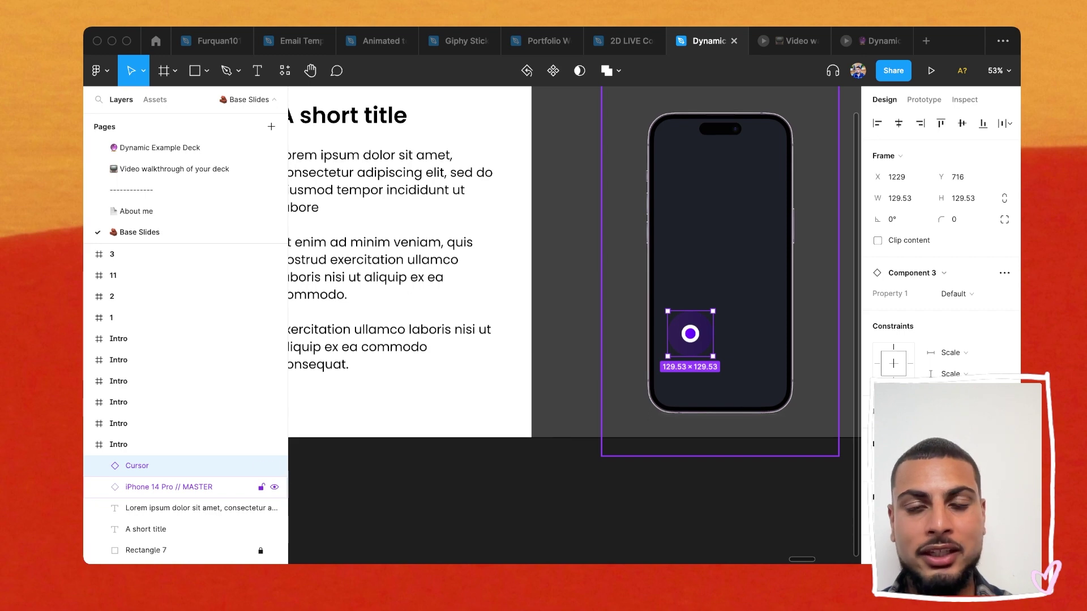
click(169, 486)
Look over the row of base slides back to the title and agenda slides, and return to the laptop and planet-image slides
scroll(689, 207, down, 5)
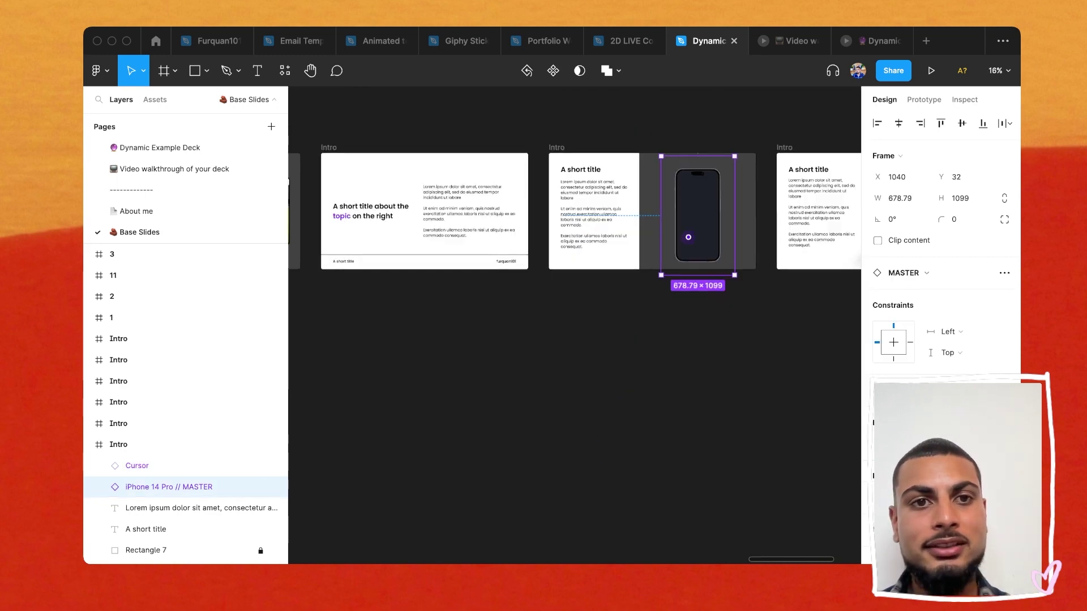
scroll(690, 206, left, 6)
scroll(689, 206, up, 1)
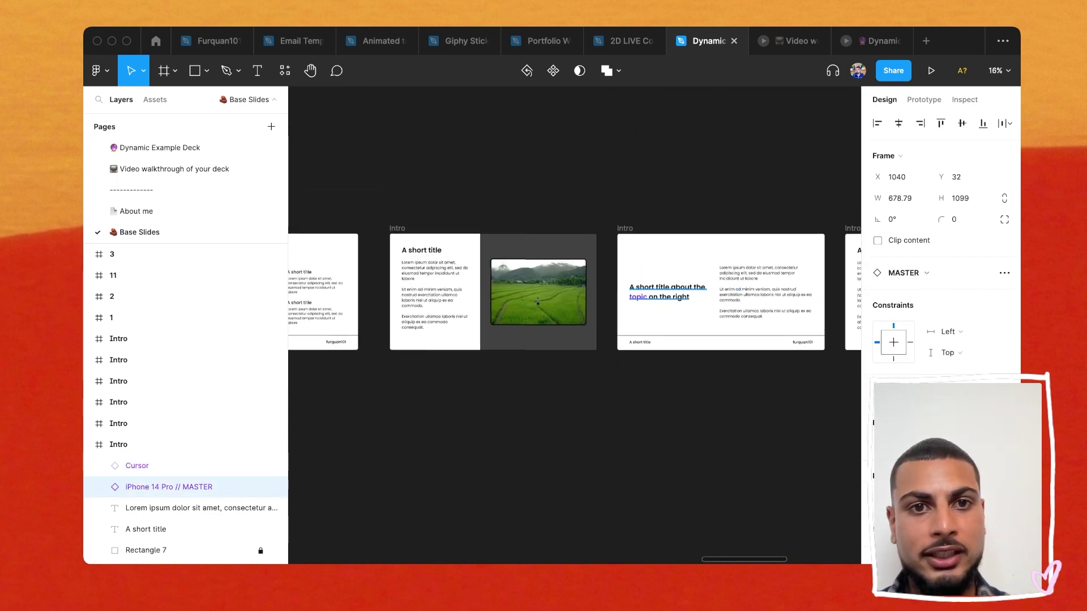
scroll(574, 322, left, 10)
scroll(575, 323, up, 2)
scroll(574, 322, left, 10)
scroll(574, 322, up, 2)
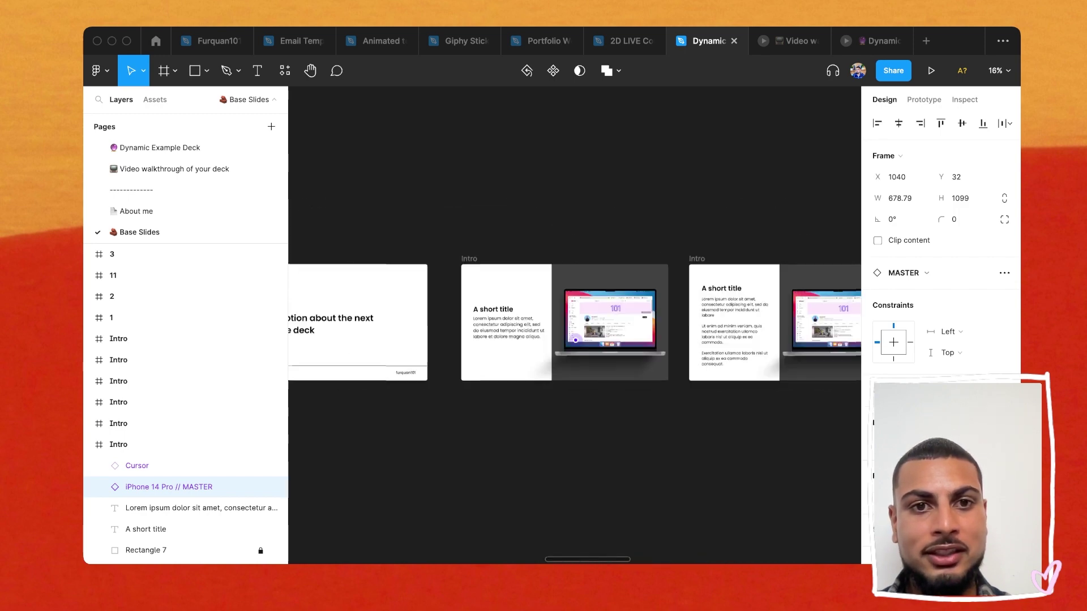
scroll(575, 322, left, 10)
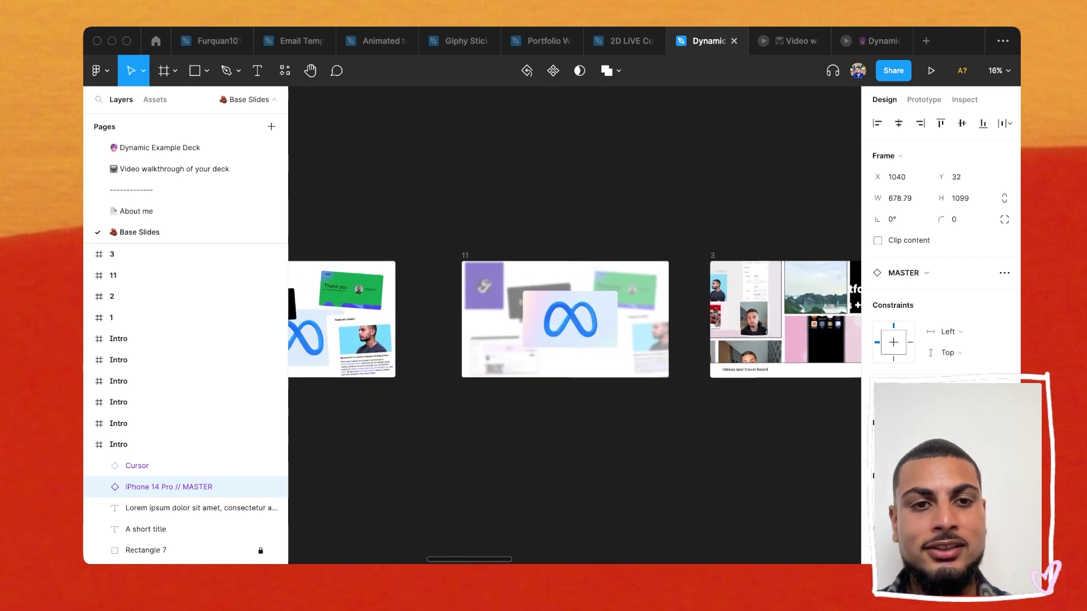
scroll(575, 322, down, 2)
scroll(575, 323, left, 10)
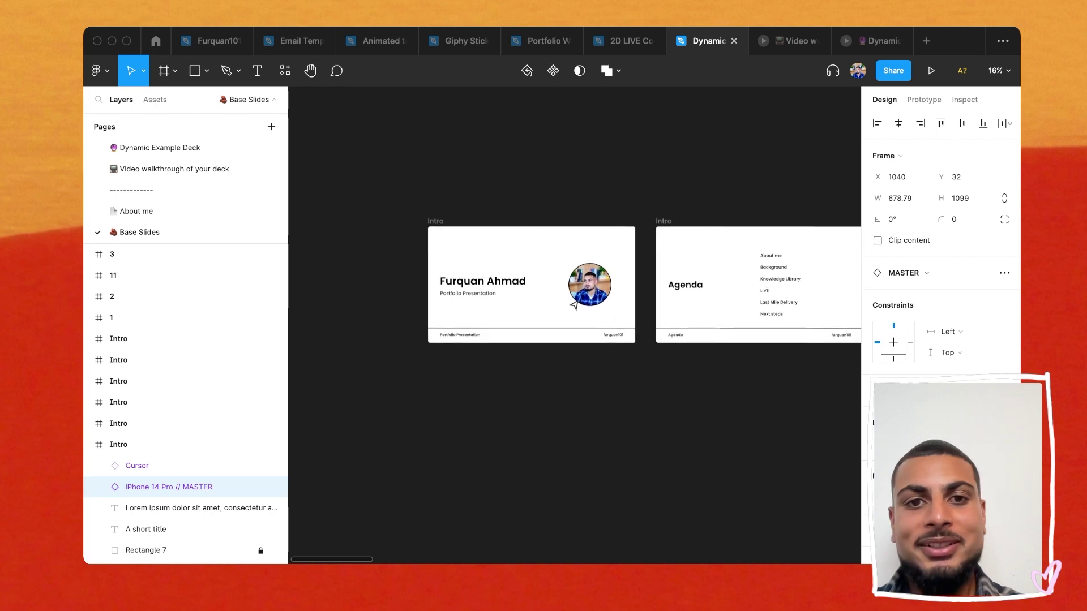
scroll(574, 323, right, 5)
scroll(574, 323, up, 1)
scroll(574, 322, right, 15)
scroll(574, 323, up, 1)
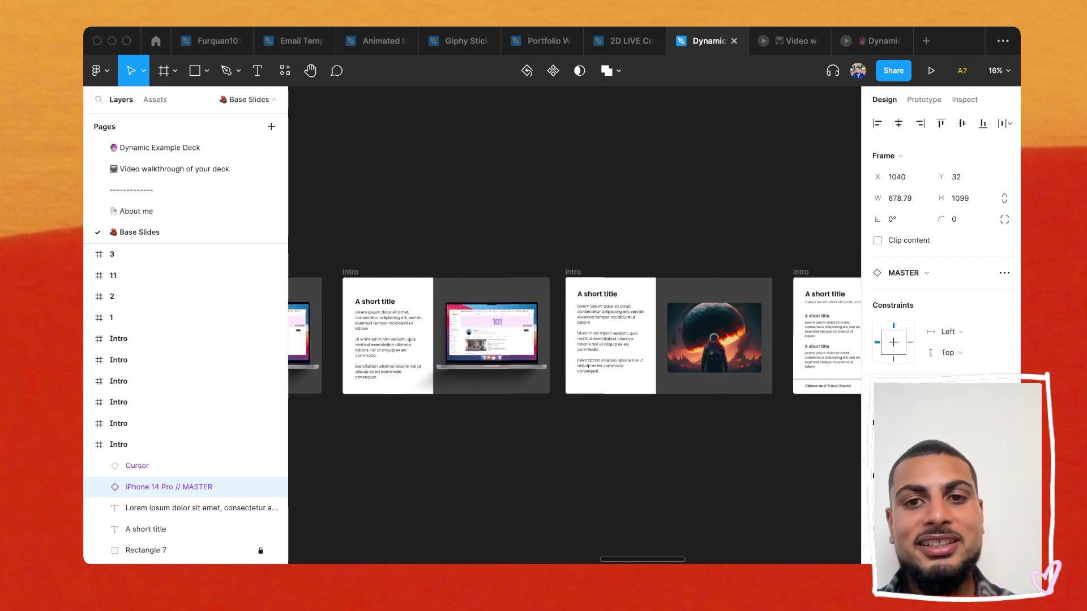